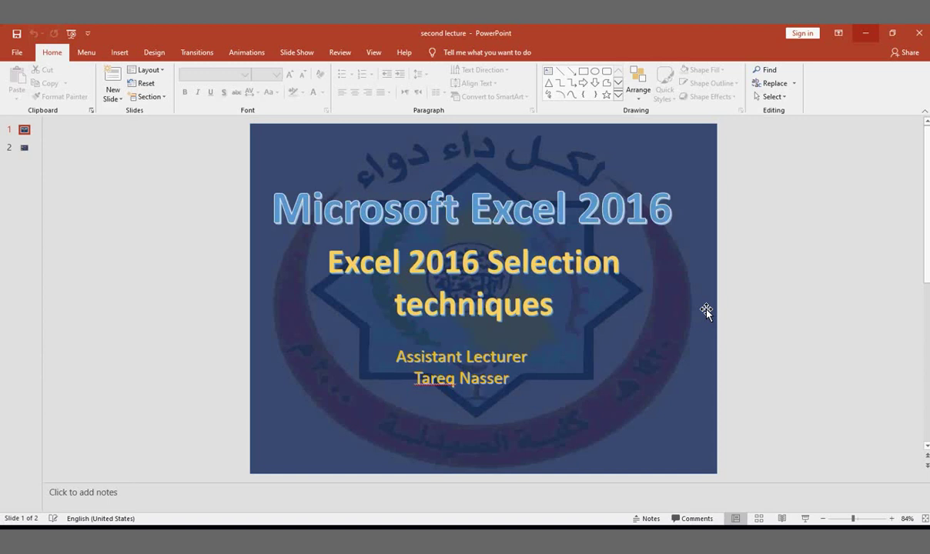
Step: Switch to the lecture PDF in Edge and dismiss the browser promotion notice
scroll(706, 311, down, 1)
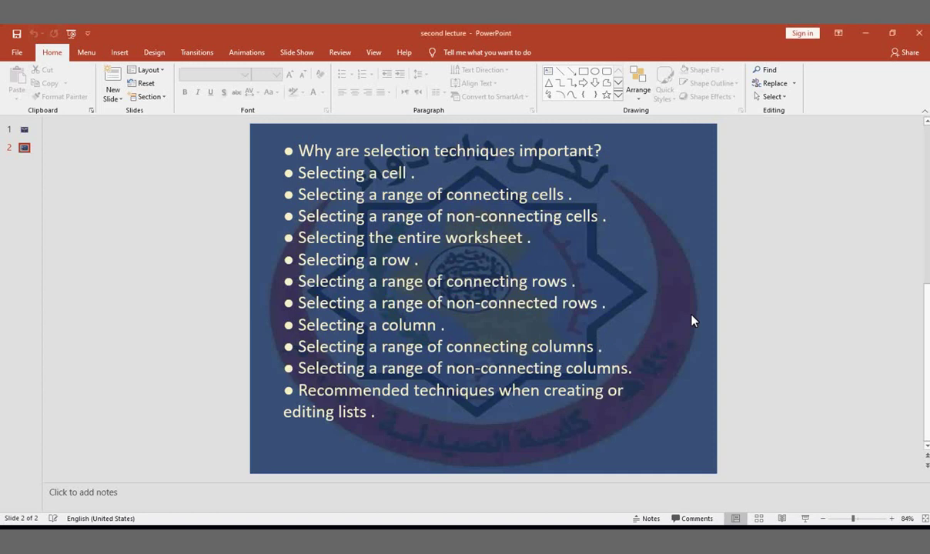
scroll(692, 321, up, 2)
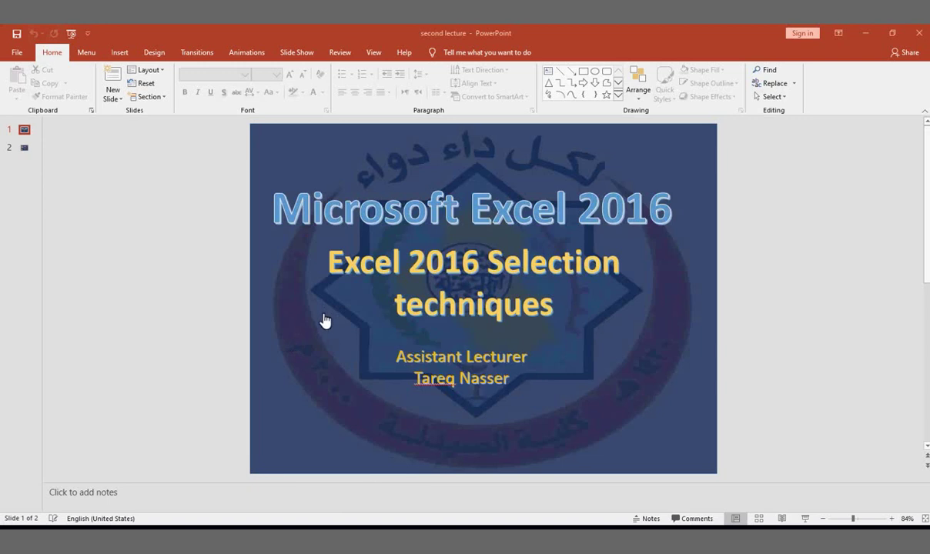
click(582, 541)
click(585, 549)
click(591, 548)
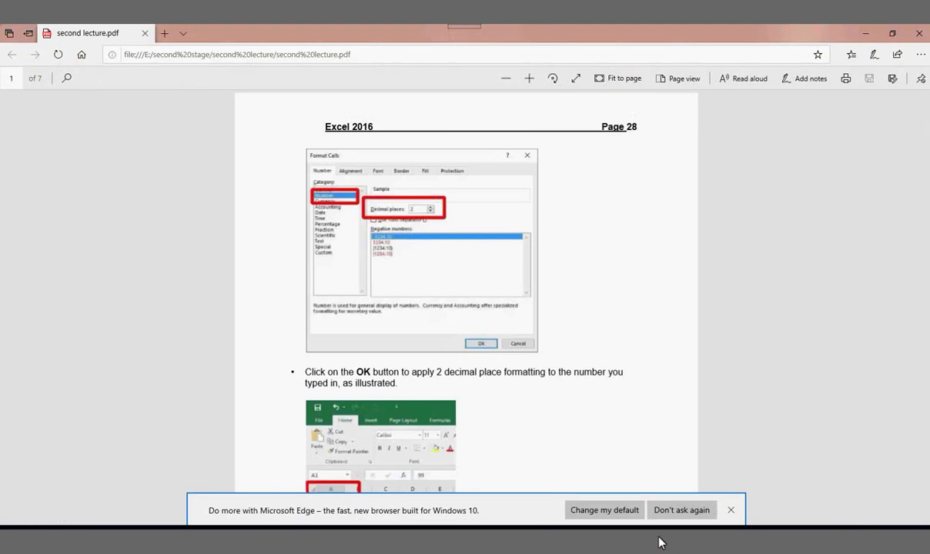
click(730, 510)
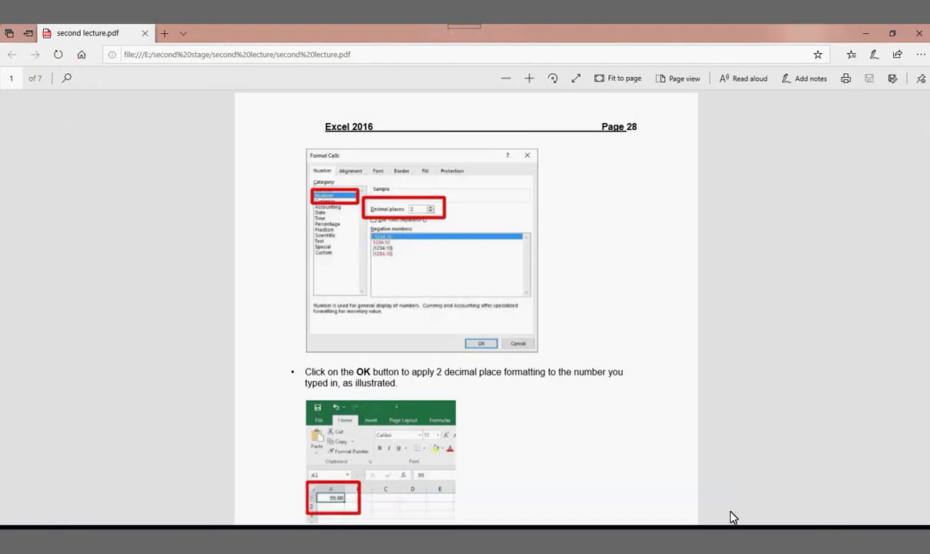
Step: Scroll down through the PDF's selection-techniques pages and back up again
scroll(732, 517, down, 5)
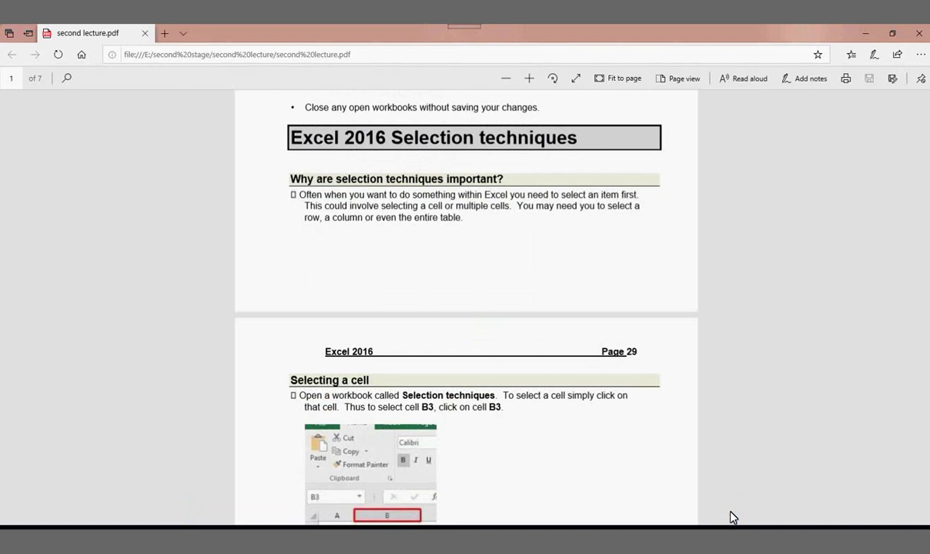
scroll(732, 517, down, 2)
scroll(732, 517, down, 3)
scroll(732, 517, down, 3)
scroll(732, 517, down, 2)
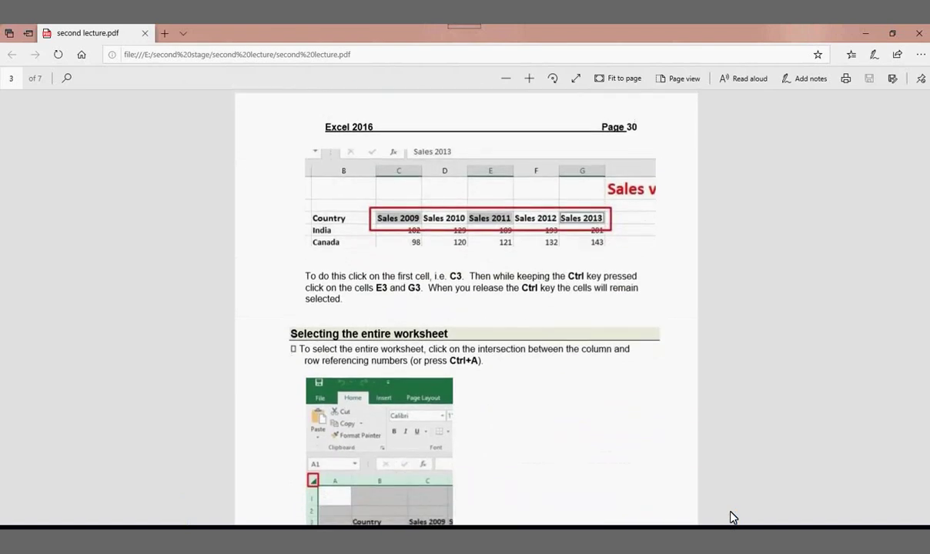
scroll(732, 517, down, 4)
scroll(732, 517, down, 4)
scroll(732, 518, down, 1)
scroll(732, 517, down, 4)
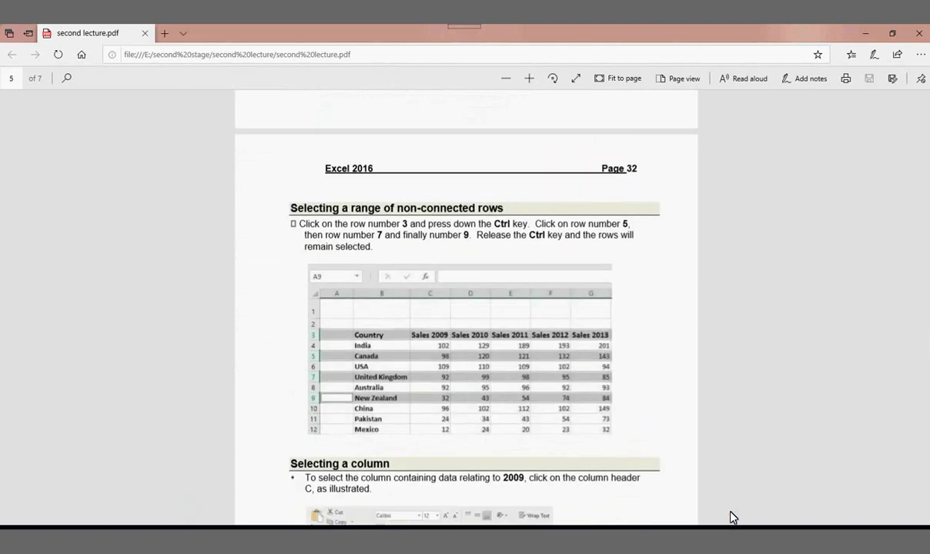
scroll(732, 517, down, 5)
scroll(732, 517, down, 1)
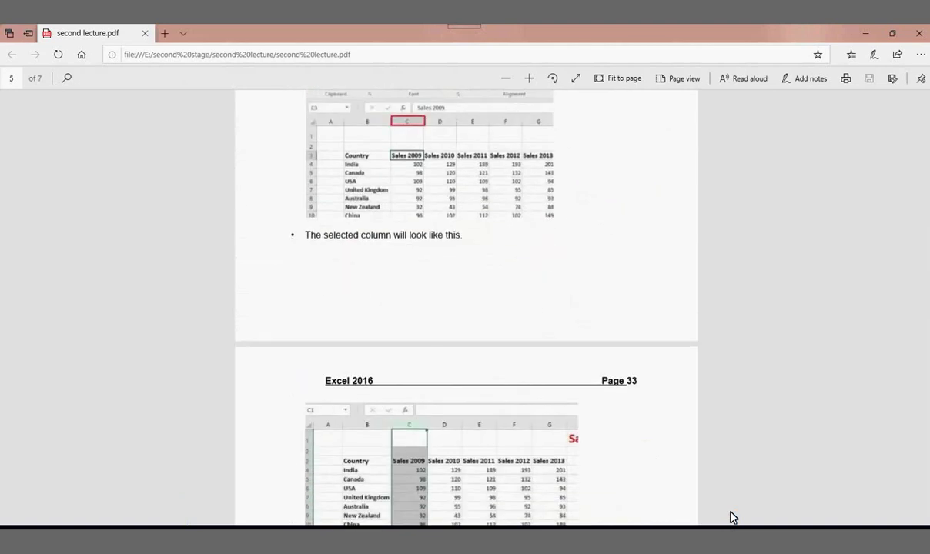
scroll(732, 517, down, 5)
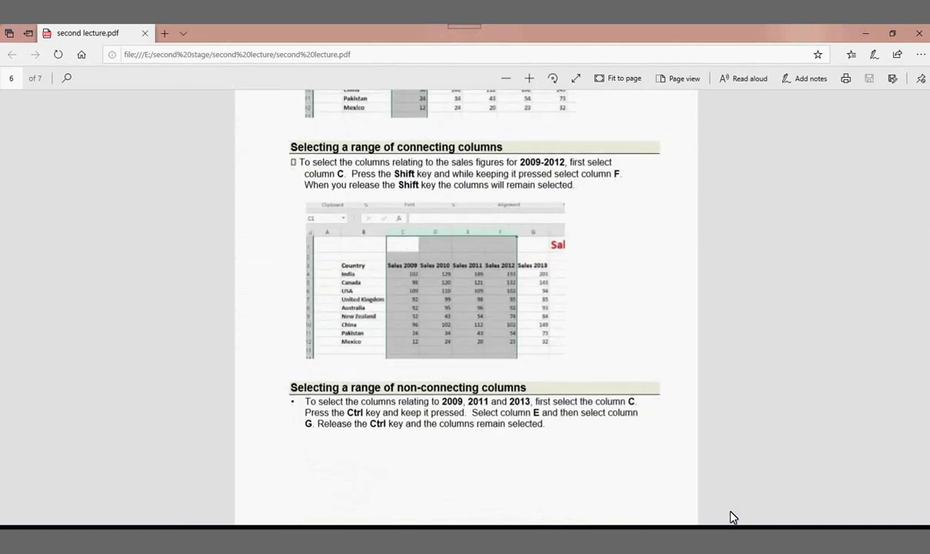
scroll(732, 517, down, 5)
scroll(732, 518, down, 1)
scroll(732, 517, down, 2)
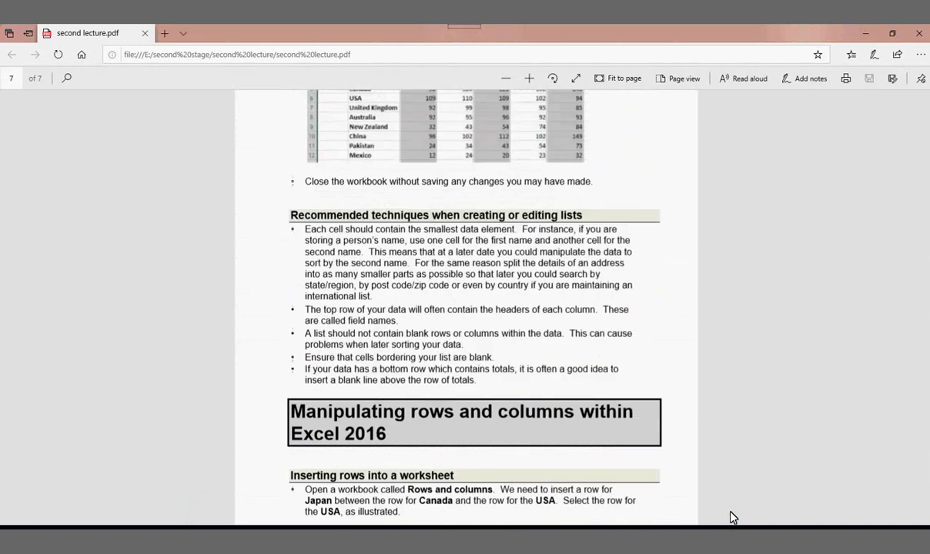
scroll(732, 517, up, 5)
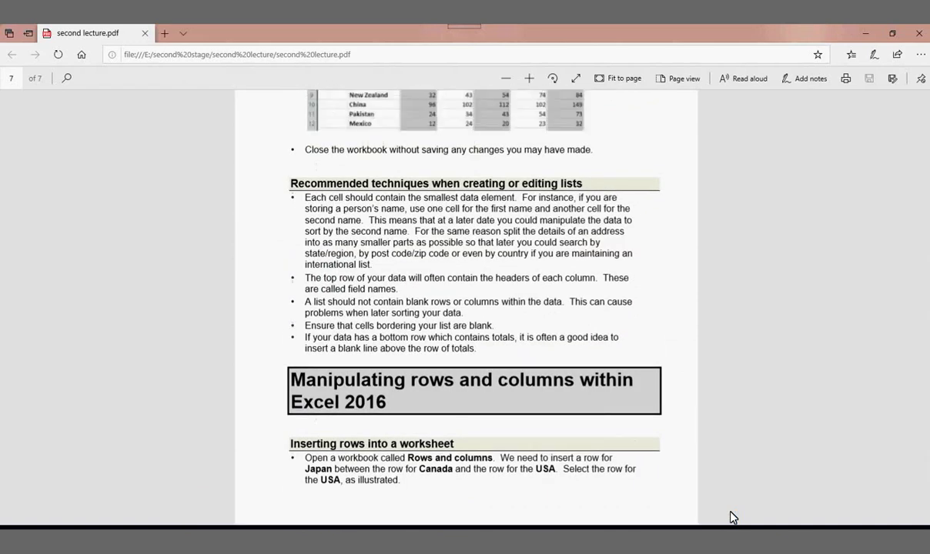
scroll(732, 518, up, 1)
scroll(732, 517, up, 3)
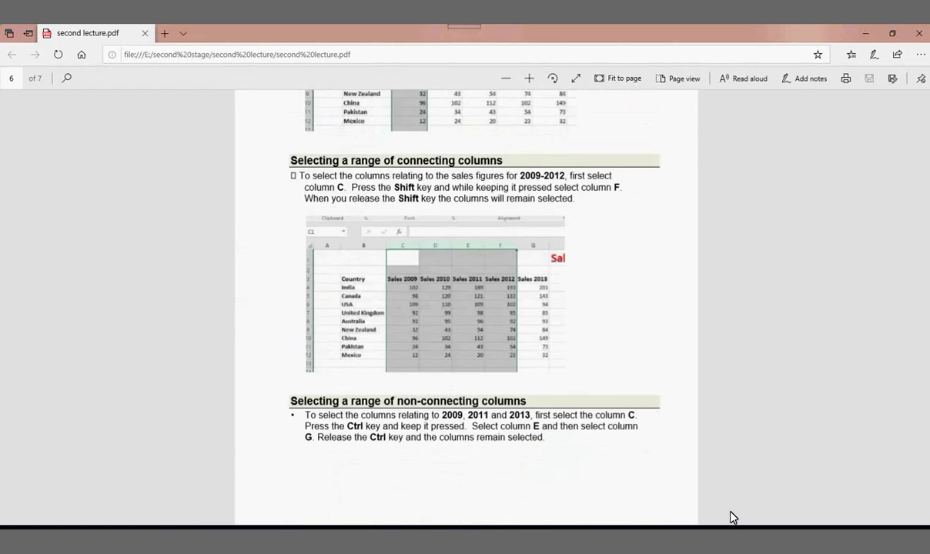
scroll(732, 517, up, 5)
scroll(732, 517, up, 5)
scroll(732, 518, up, 5)
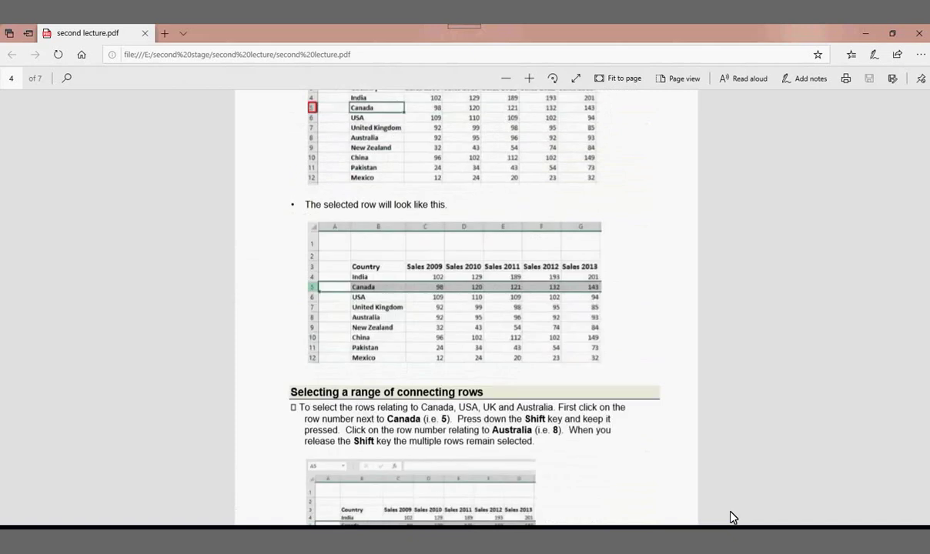
scroll(732, 517, up, 3)
scroll(732, 517, up, 10)
scroll(732, 518, up, 5)
scroll(733, 518, up, 3)
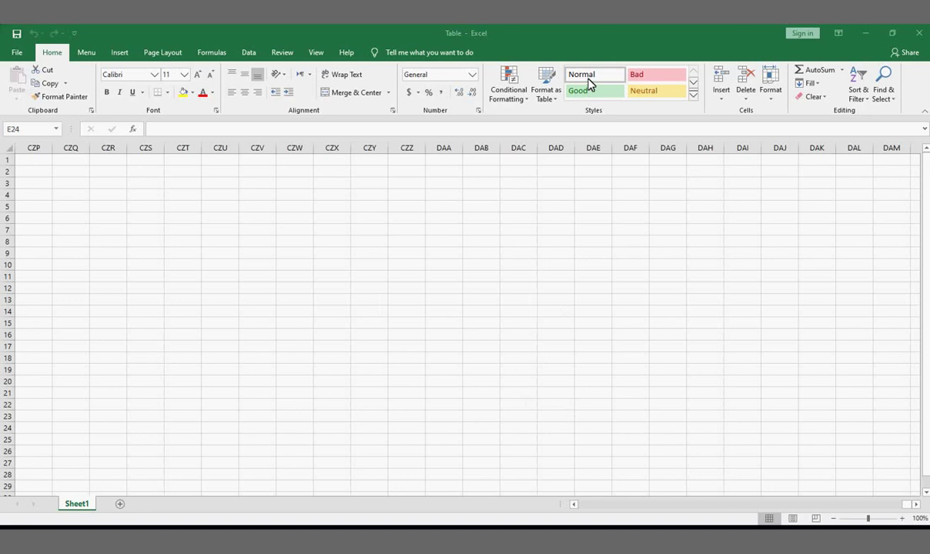
Step: Reopen the Table workbook from the Recent list, then close the Excel window to reveal the PDF
click(17, 52)
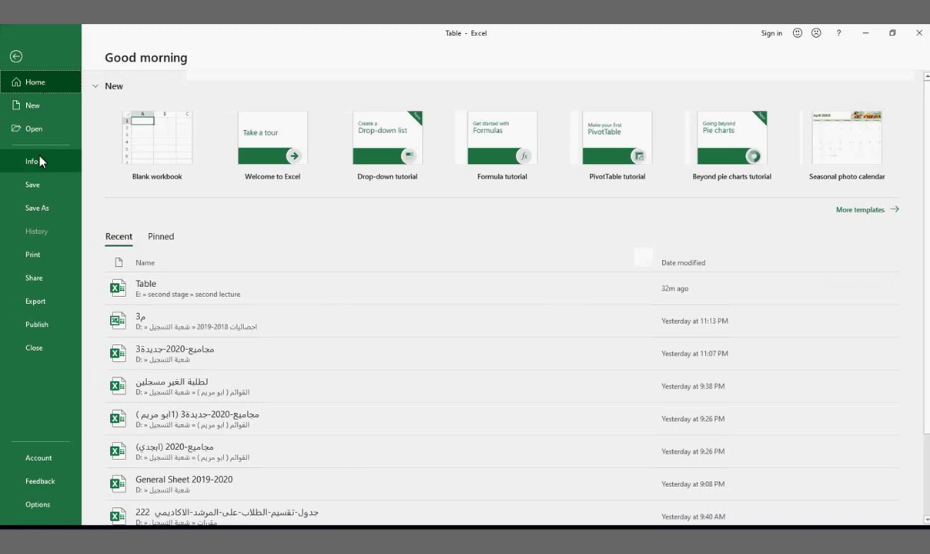
click(35, 128)
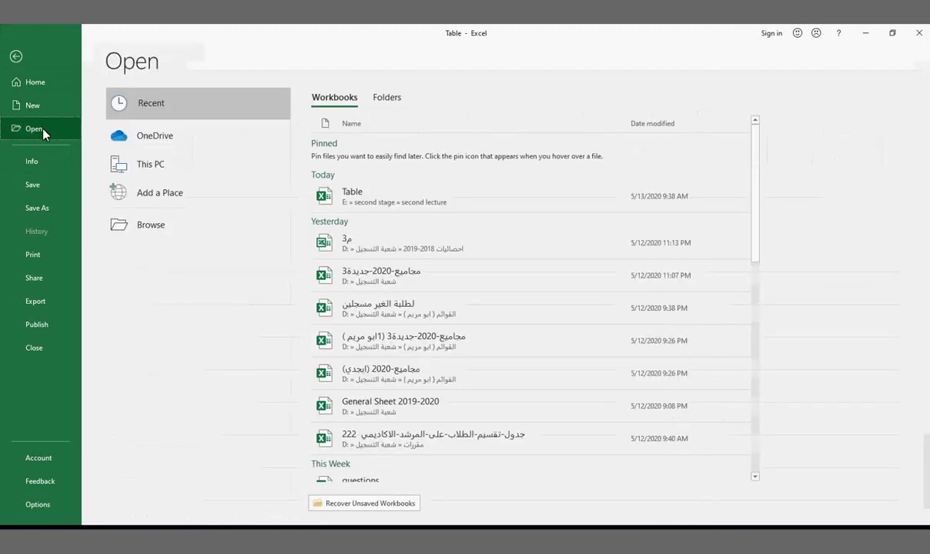
click(375, 202)
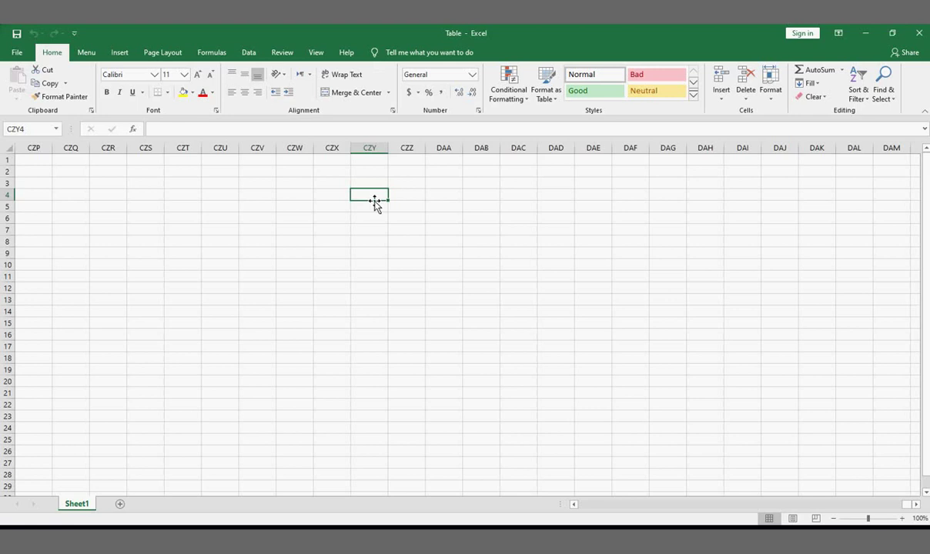
click(338, 265)
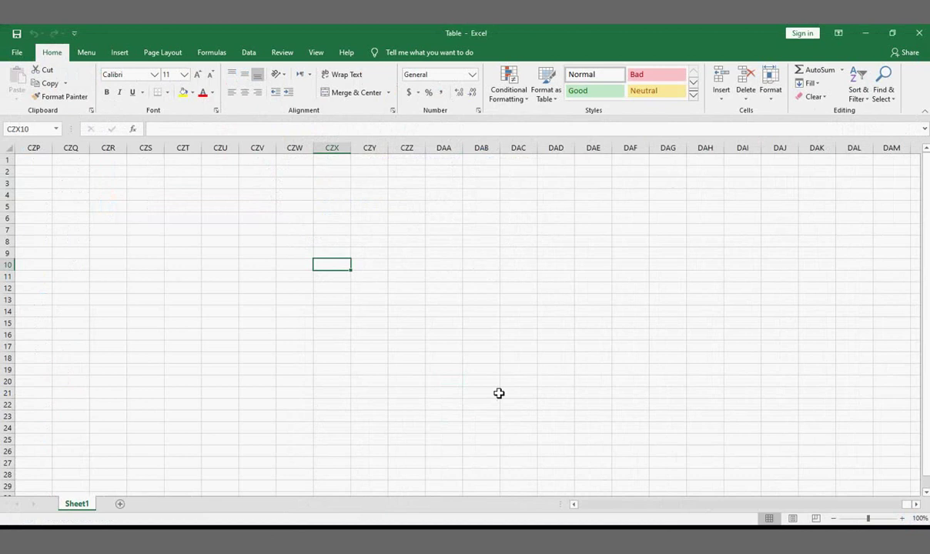
click(921, 33)
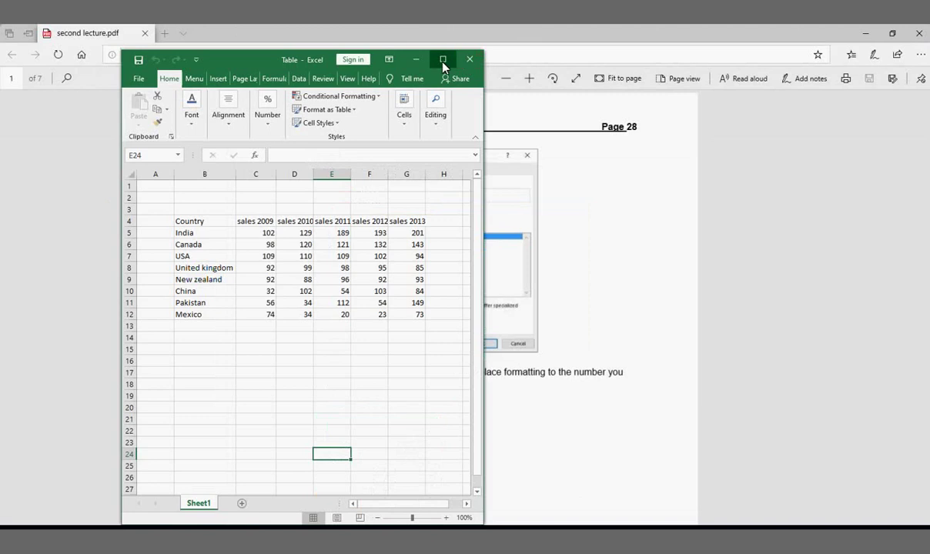
Step: Maximize the Table workbook window and switch to the second lecture PowerPoint deck
click(442, 60)
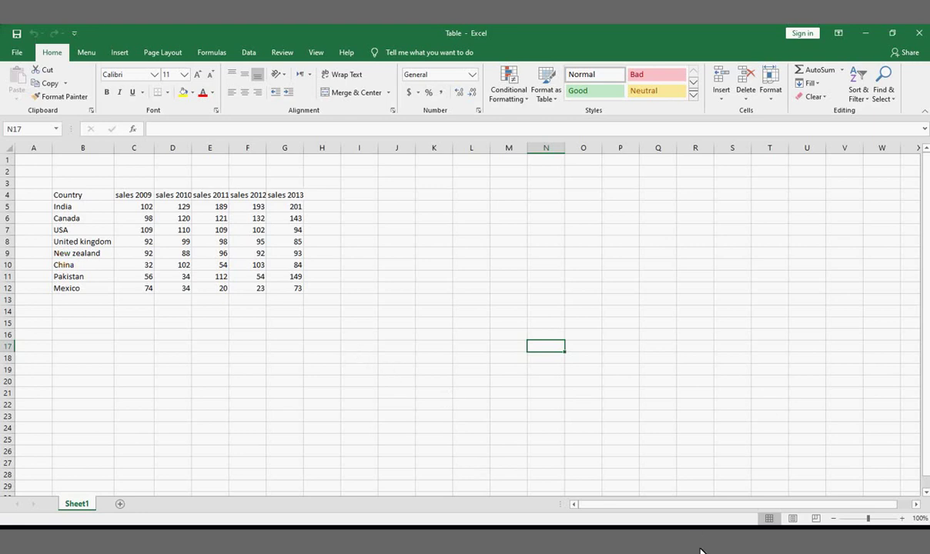
click(677, 539)
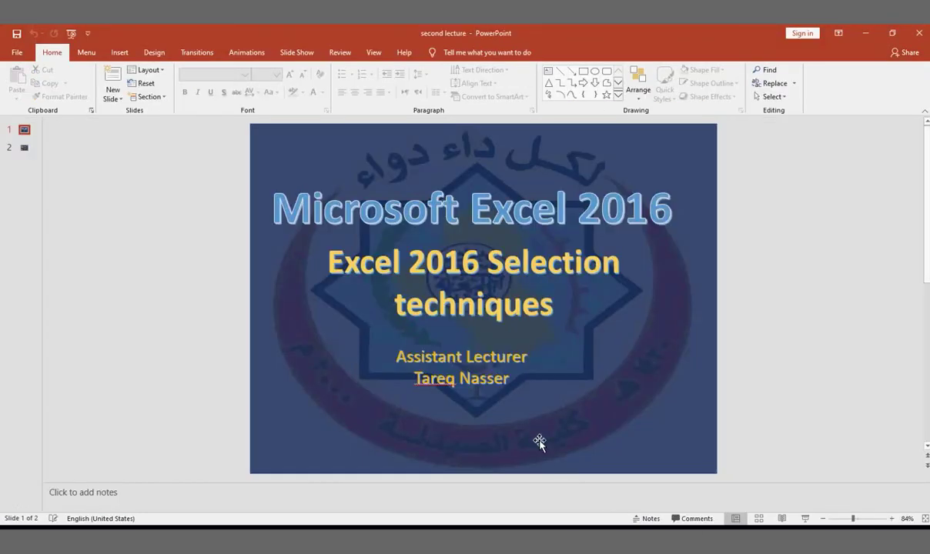
Step: Go to slide 2's selection topics, then minimize PowerPoint to return to Excel
click(539, 442)
scroll(539, 442, down, 1)
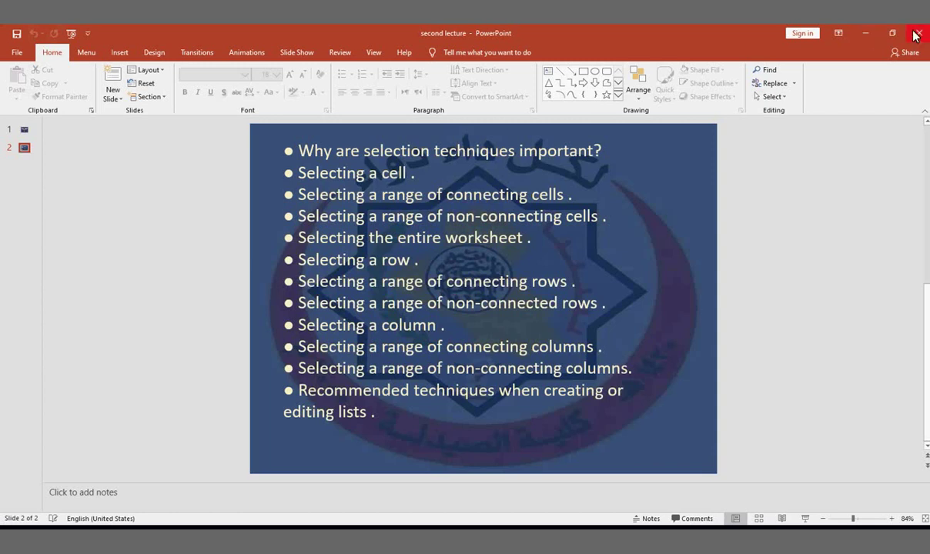
click(867, 39)
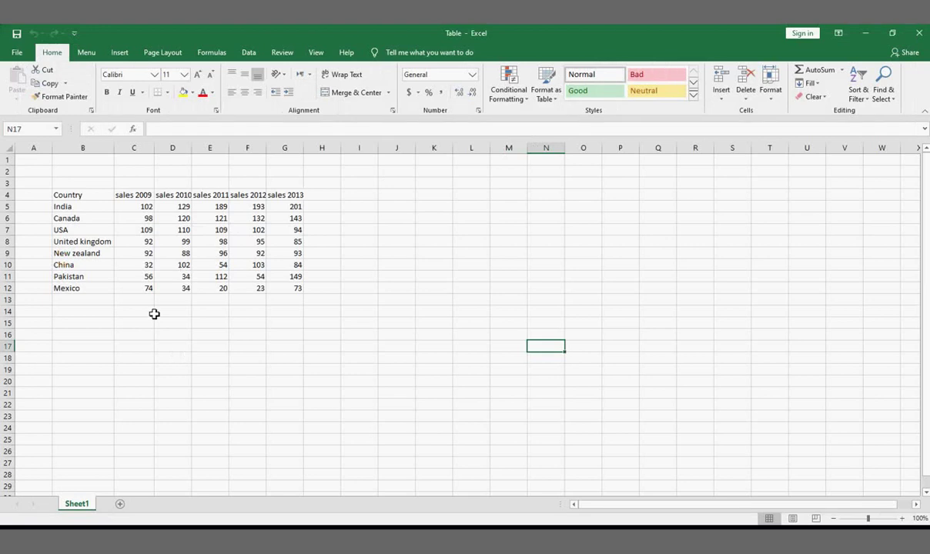
click(86, 195)
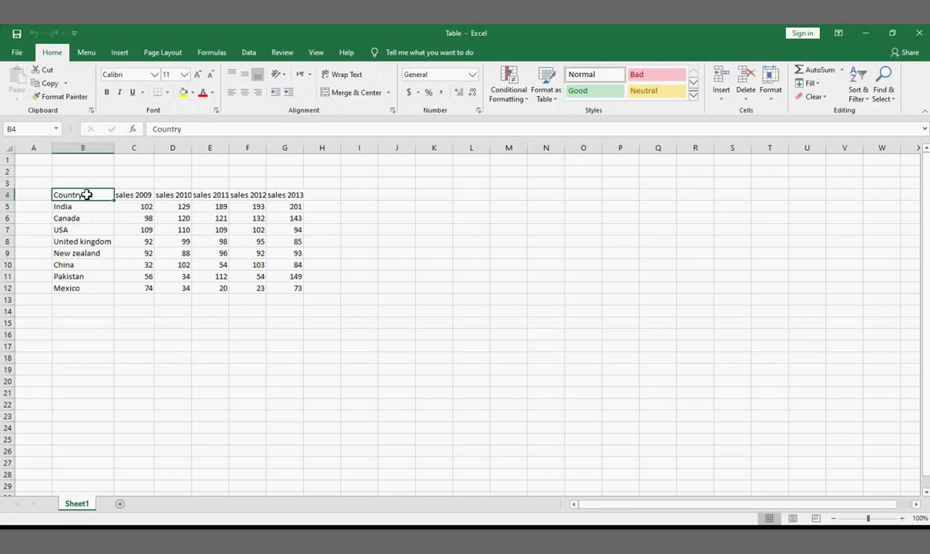
click(86, 210)
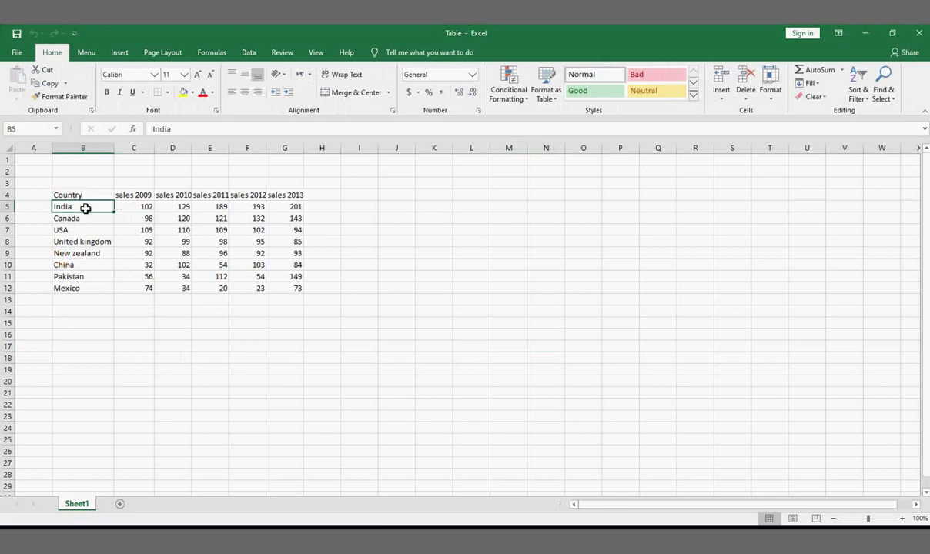
click(131, 171)
click(384, 309)
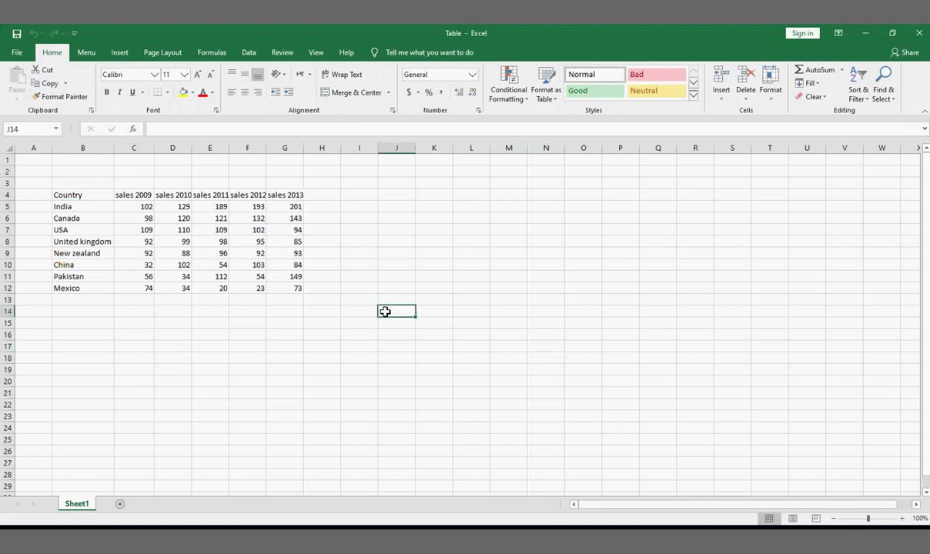
click(325, 351)
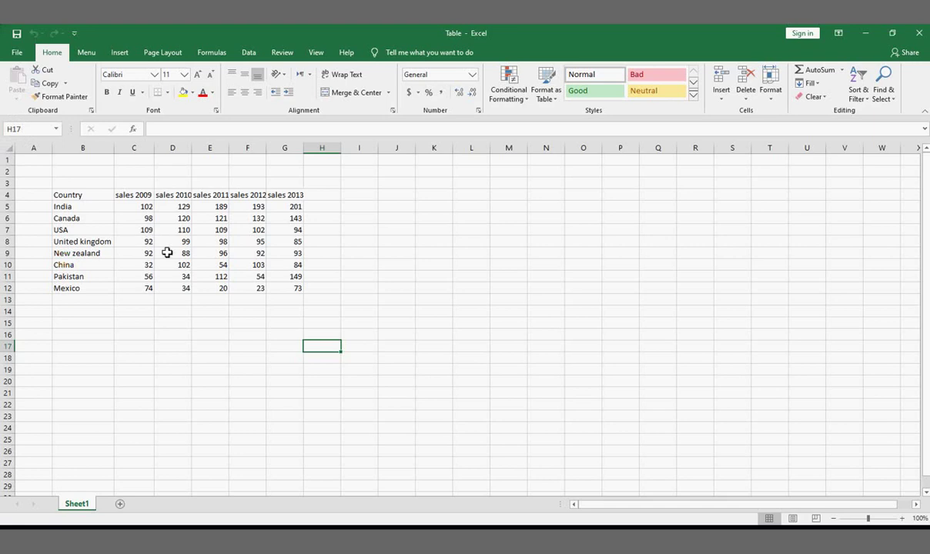
click(197, 334)
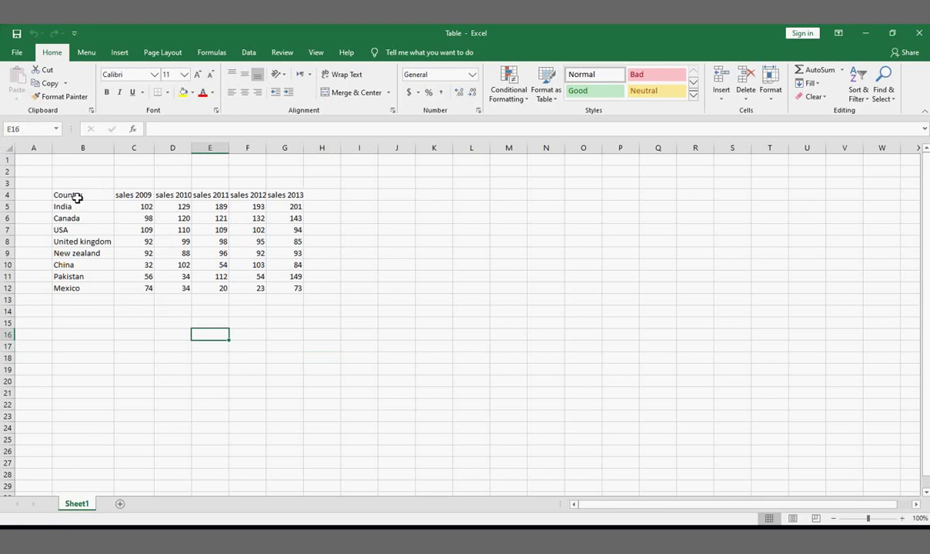
click(77, 197)
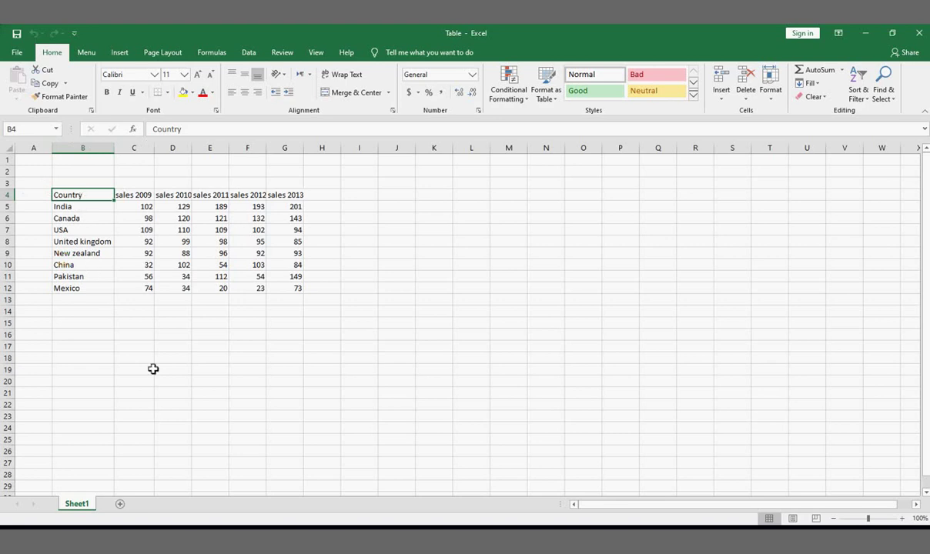
Step: Fill Country cell B4 with yellow, trying bold 24-point text and then undoing it
click(193, 94)
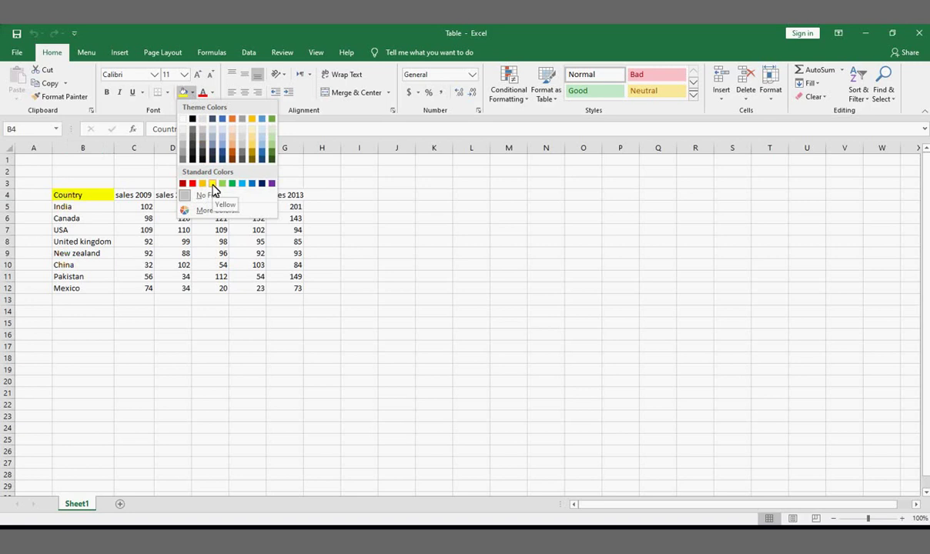
click(212, 184)
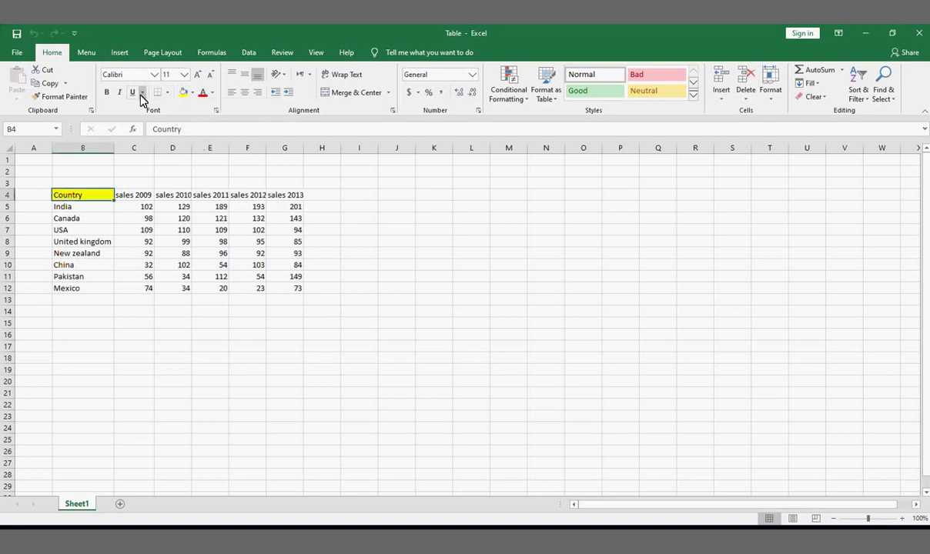
click(112, 94)
click(184, 75)
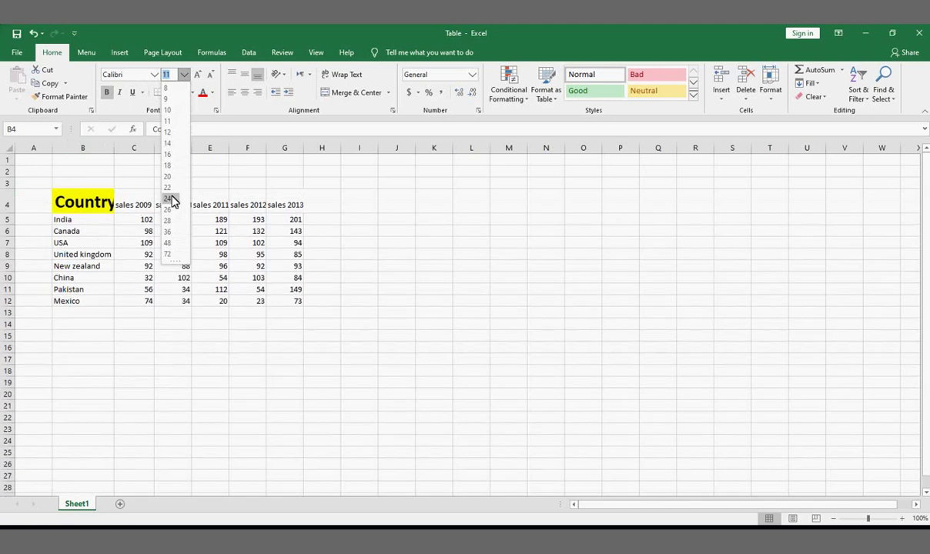
click(171, 200)
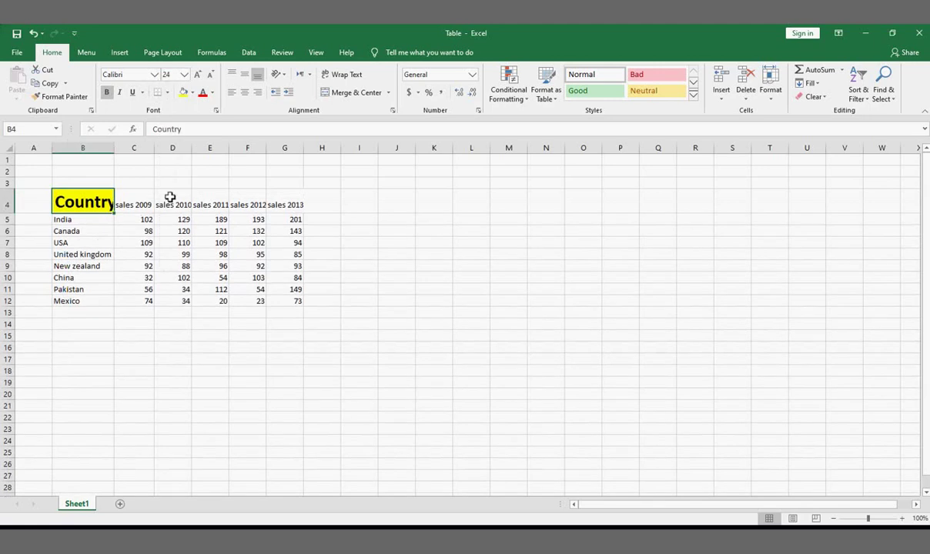
click(192, 92)
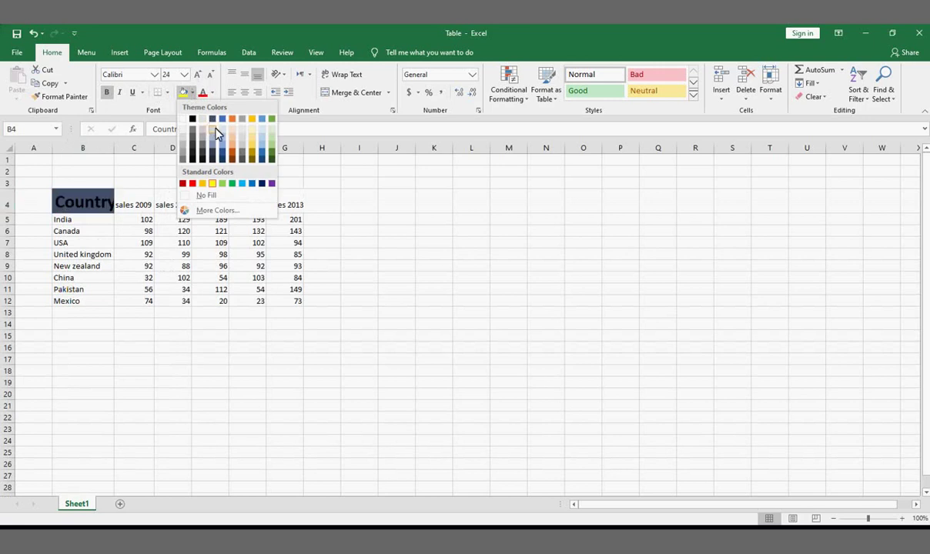
click(212, 184)
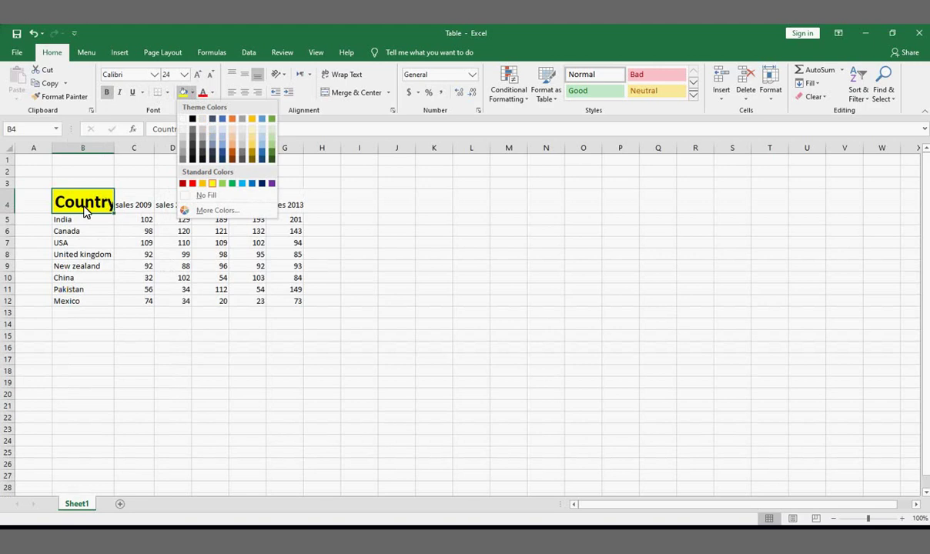
click(257, 374)
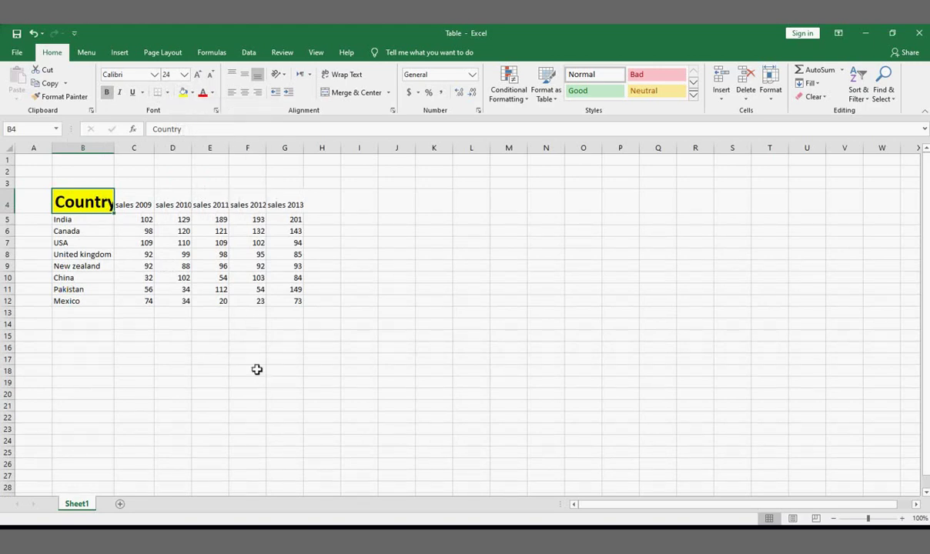
key(ctrl+z)
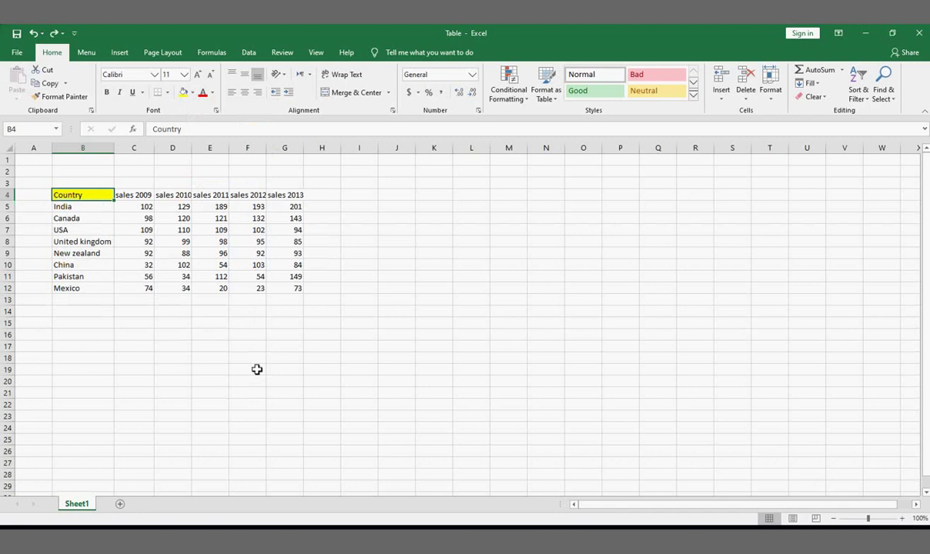
Step: Undo the yellow fill on B4, then select B4 and India's 2009 value in C5
key(ctrl+z)
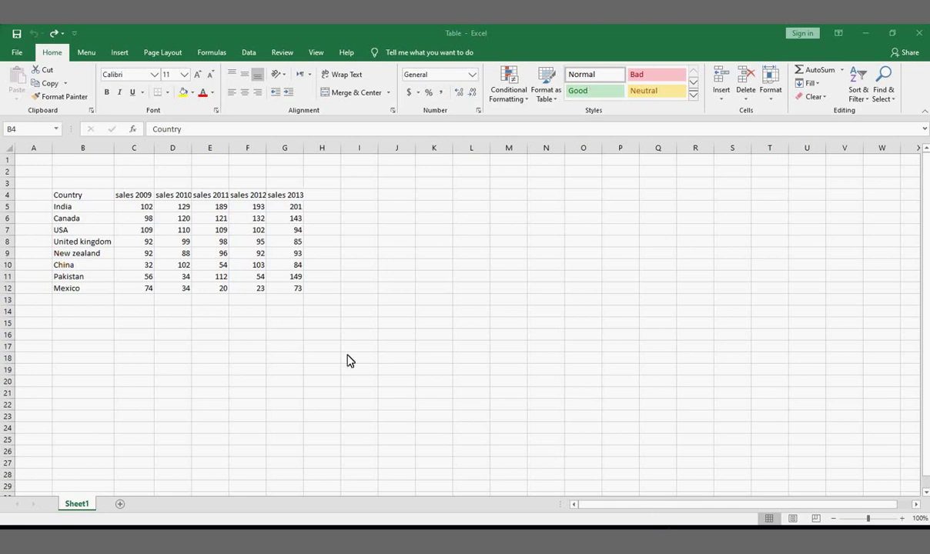
click(73, 196)
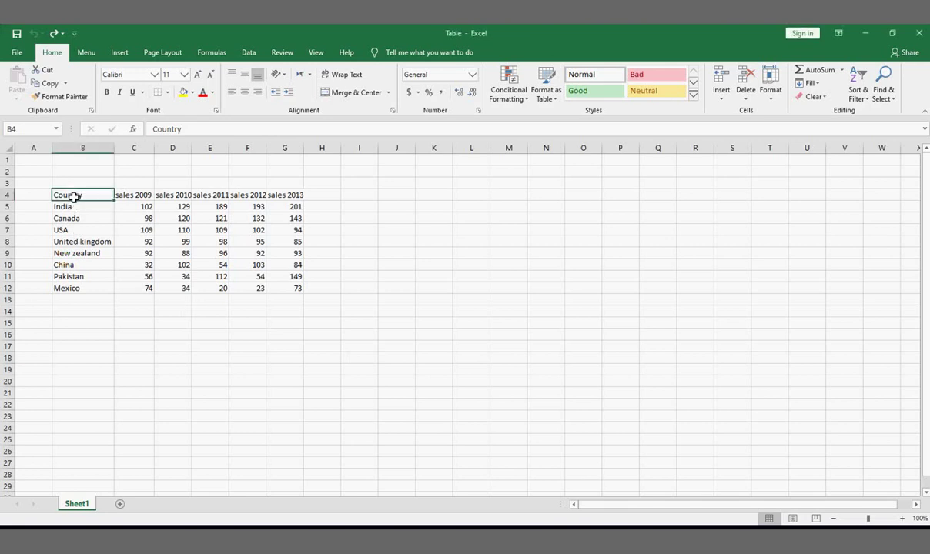
click(140, 206)
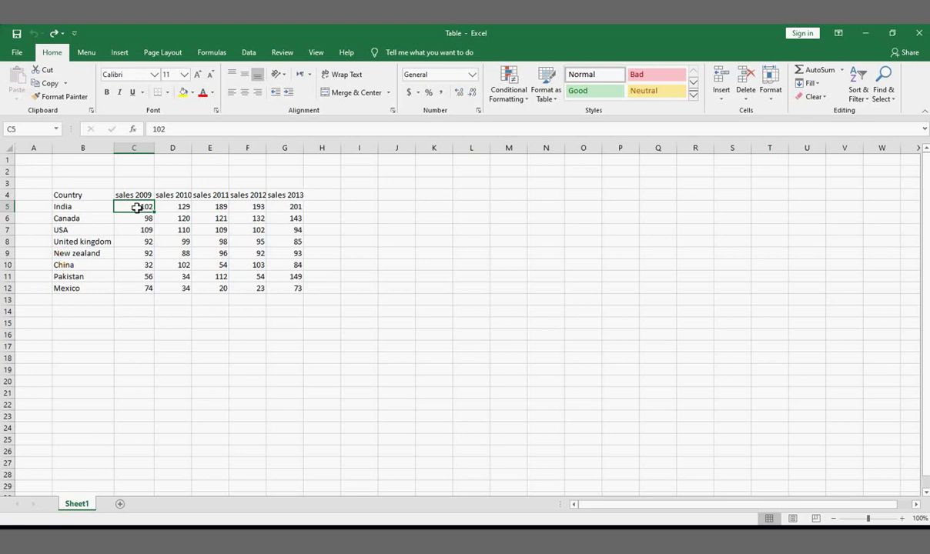
Step: Copy India's 2009 value 102 into D20, then undo the paste
key(ctrl+c)
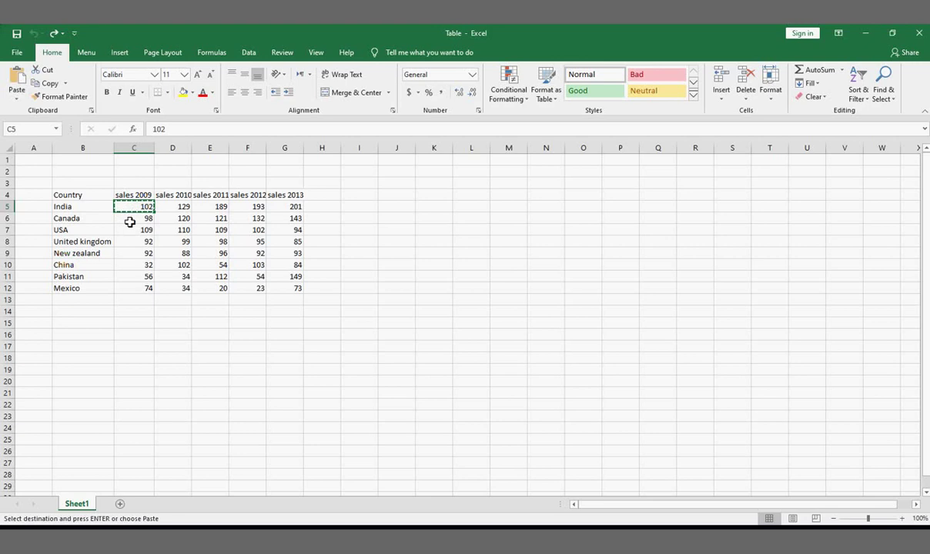
click(177, 378)
key(ctrl+v)
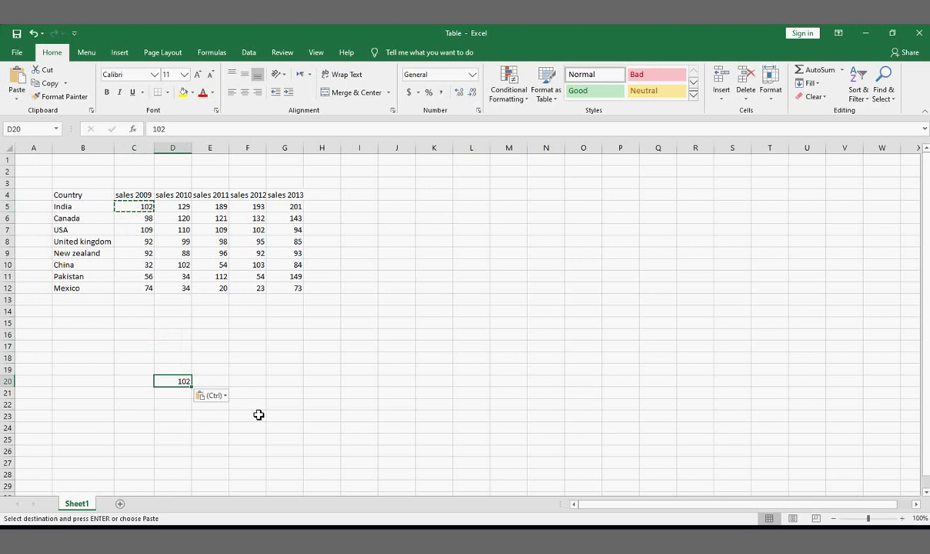
key(ctrl+z)
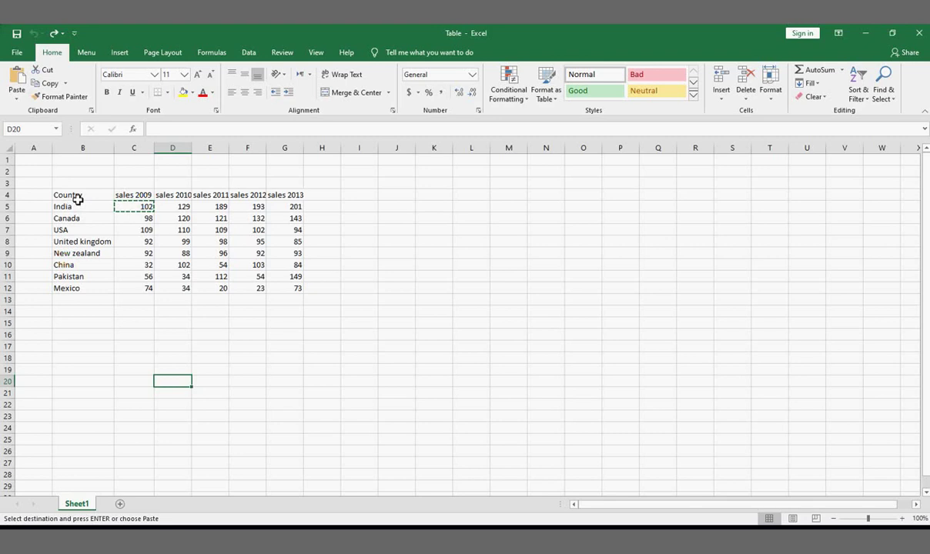
click(78, 199)
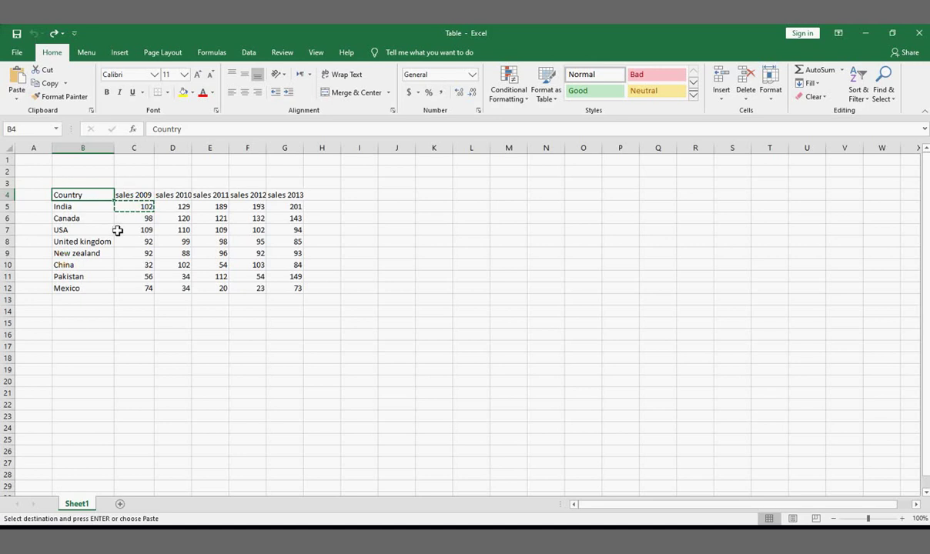
click(286, 196)
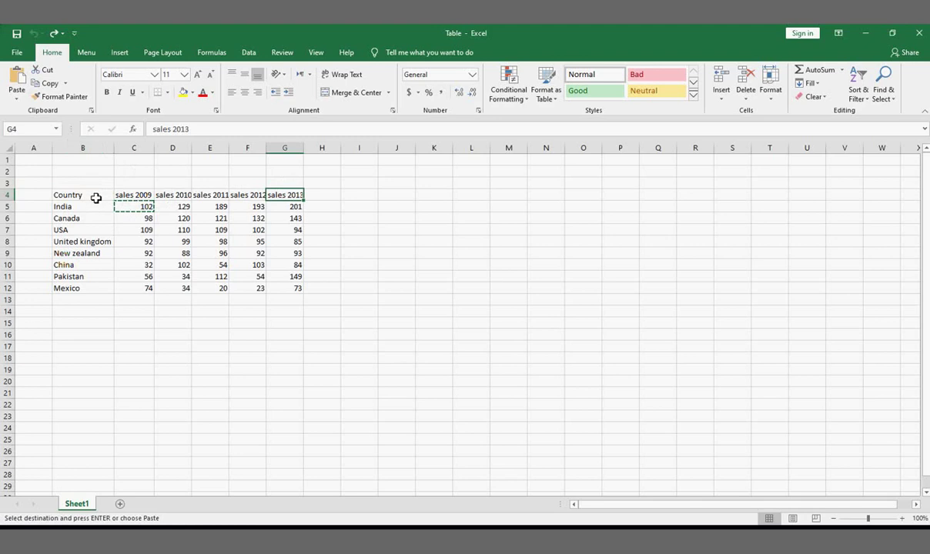
mouse_move(96, 197)
mouse_down()
mouse_move(232, 177)
mouse_move(284, 198)
mouse_up()
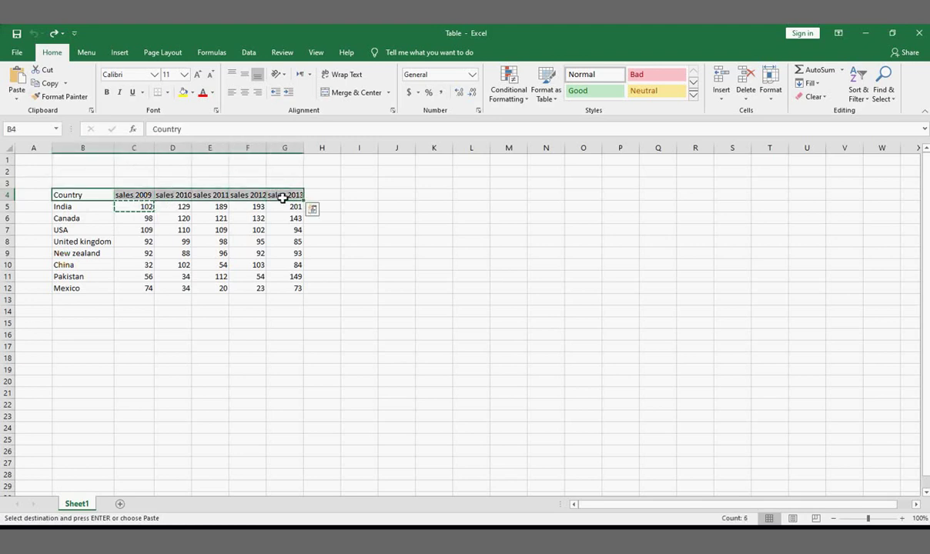
key(Escape)
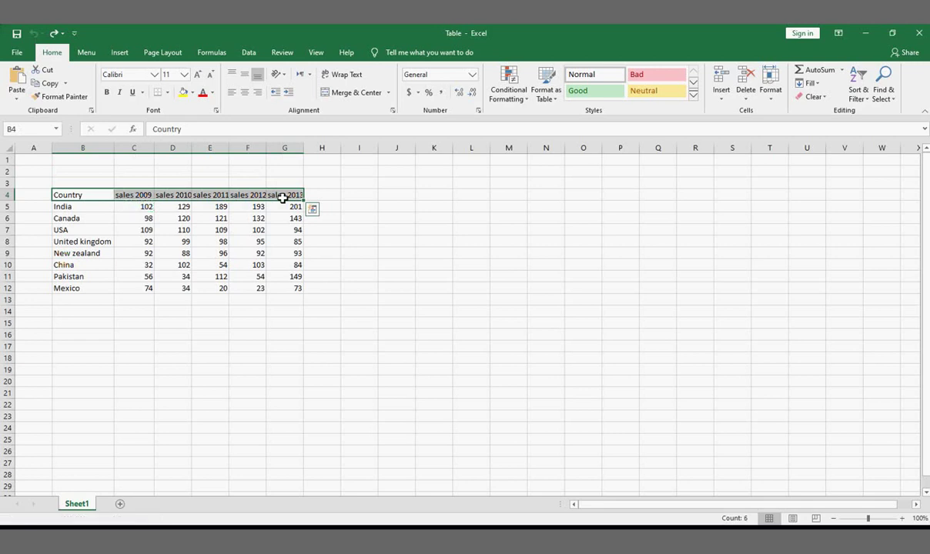
click(87, 197)
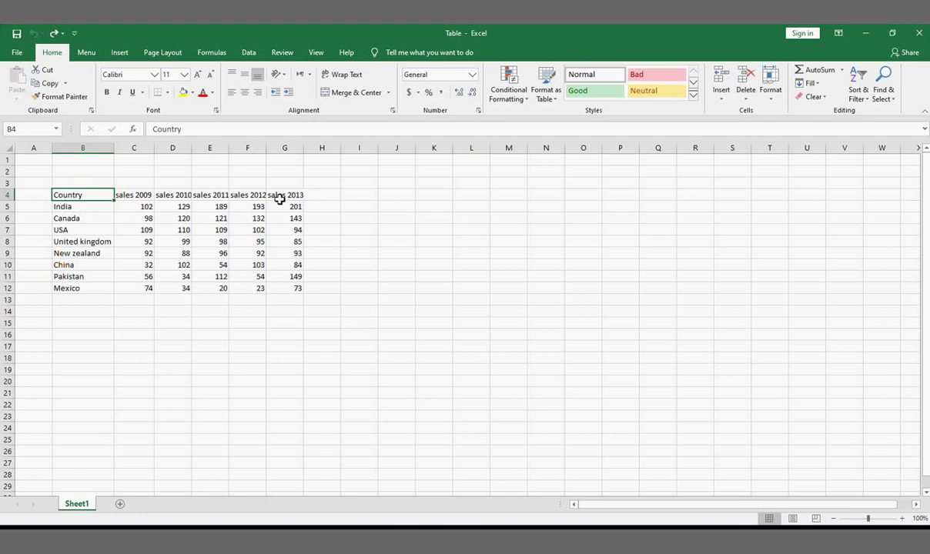
shift+click(280, 202)
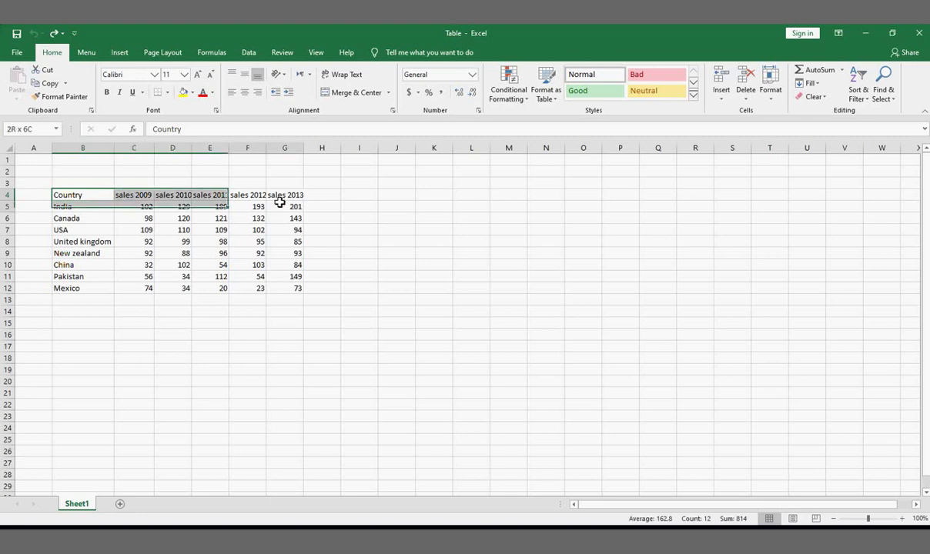
click(322, 253)
click(89, 195)
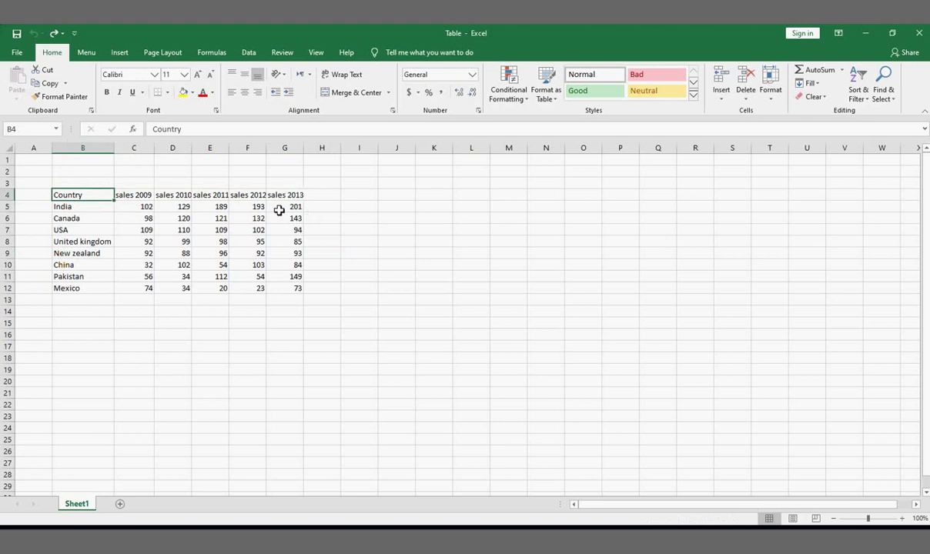
shift+click(288, 197)
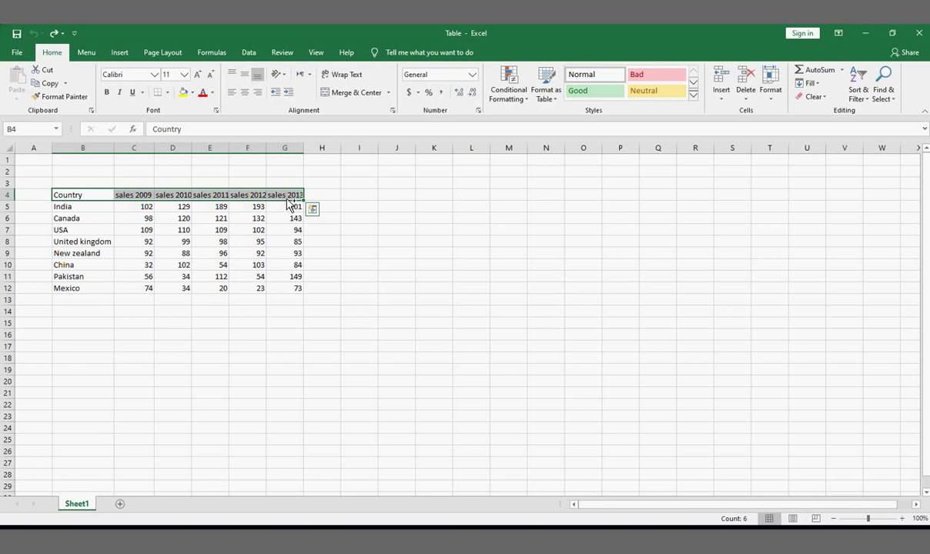
key(ctrl+c)
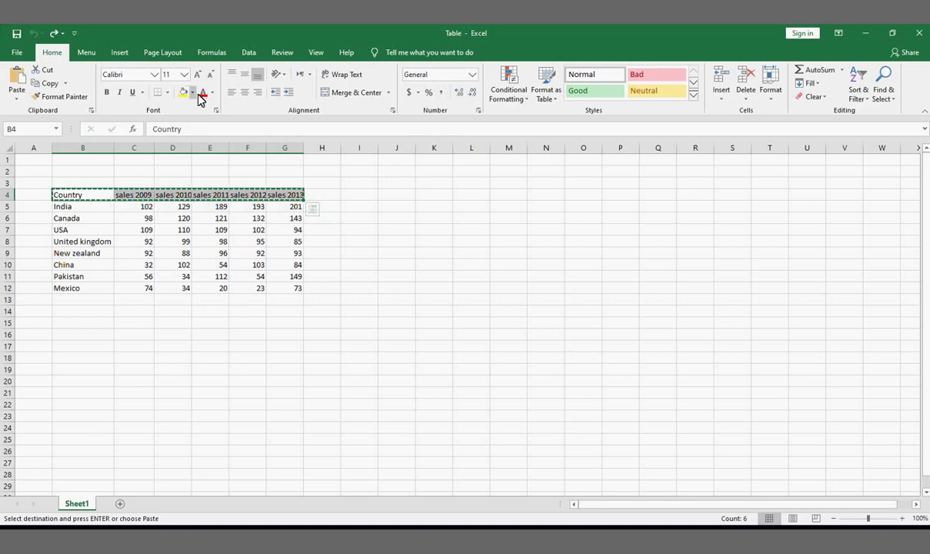
click(85, 194)
ctrl+click(172, 195)
ctrl+click(281, 196)
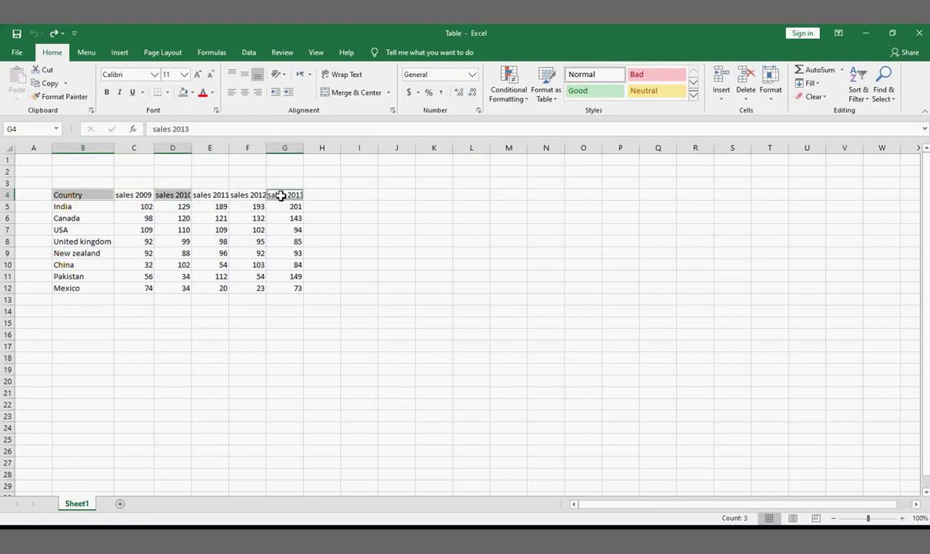
click(89, 204)
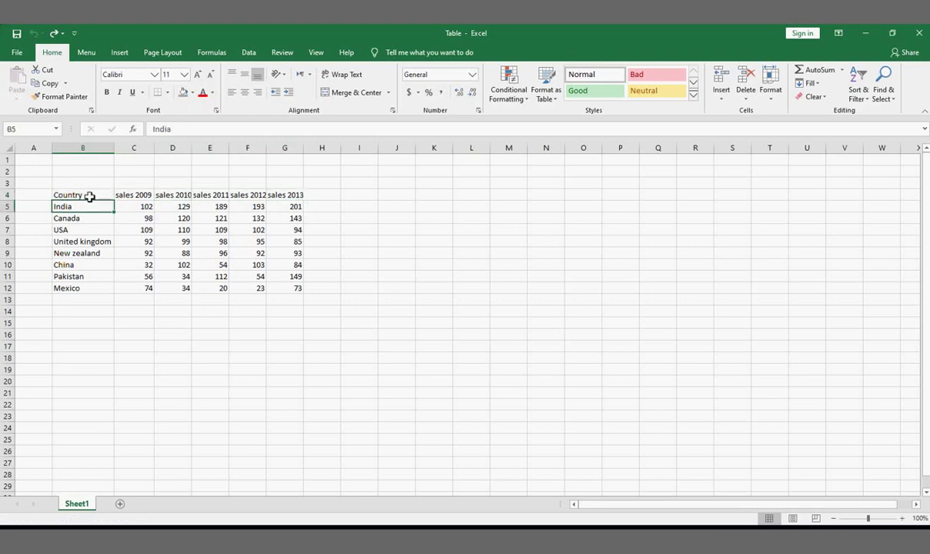
click(90, 195)
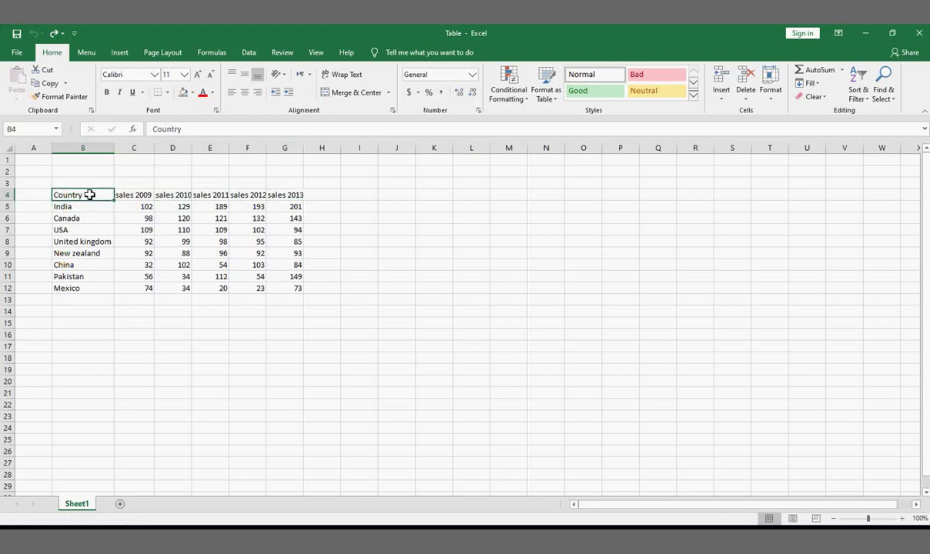
ctrl+click(174, 195)
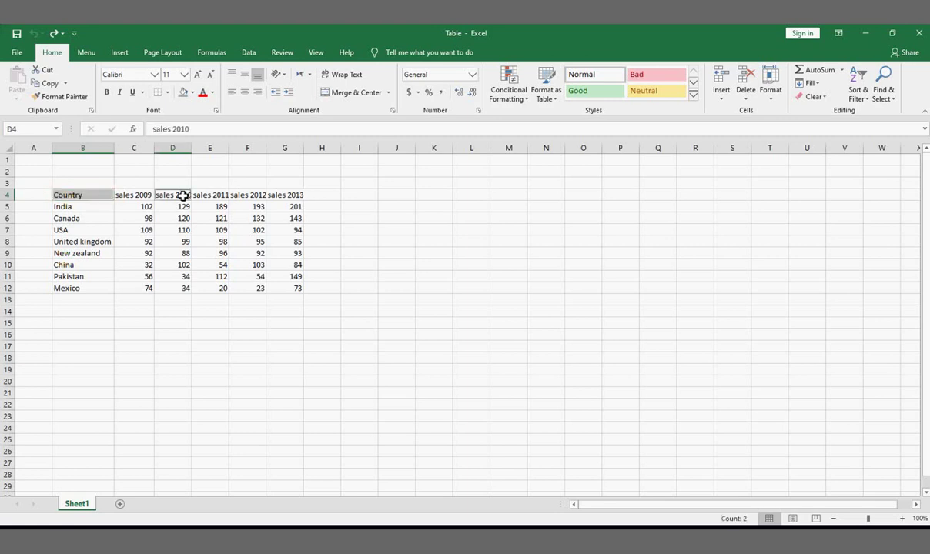
ctrl+click(281, 195)
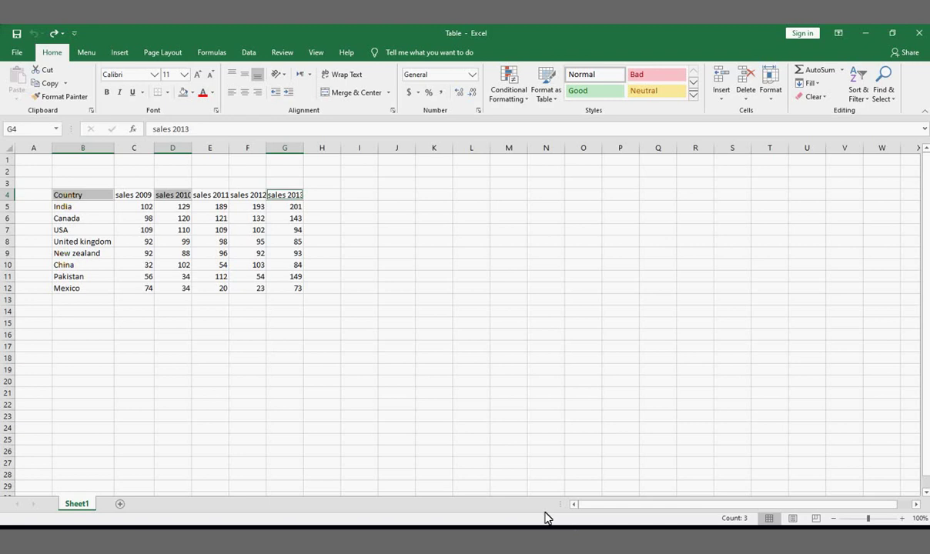
mouse_move(544, 516)
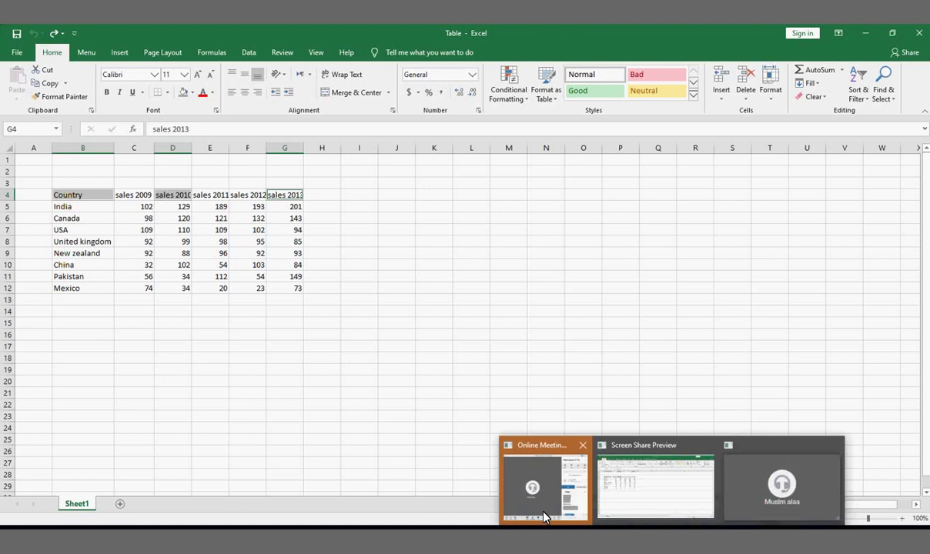
click(544, 516)
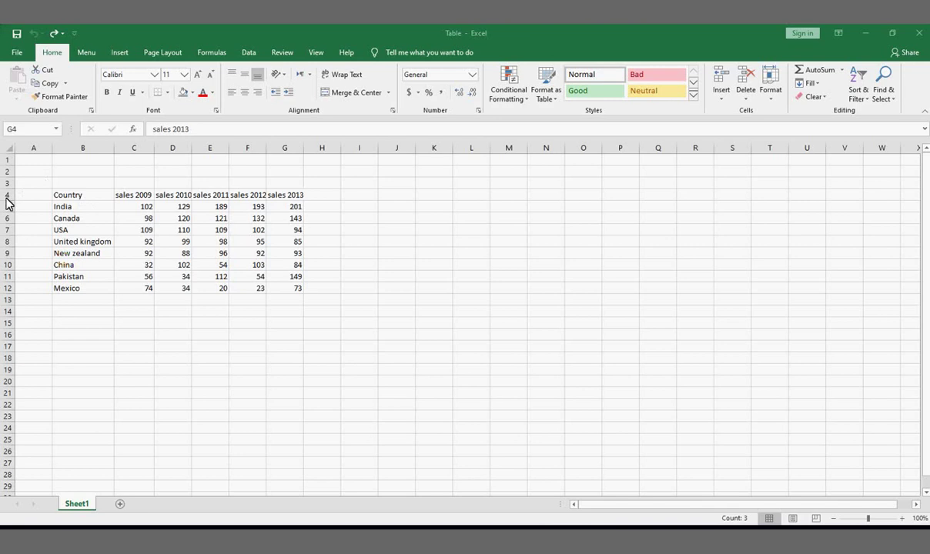
click(120, 332)
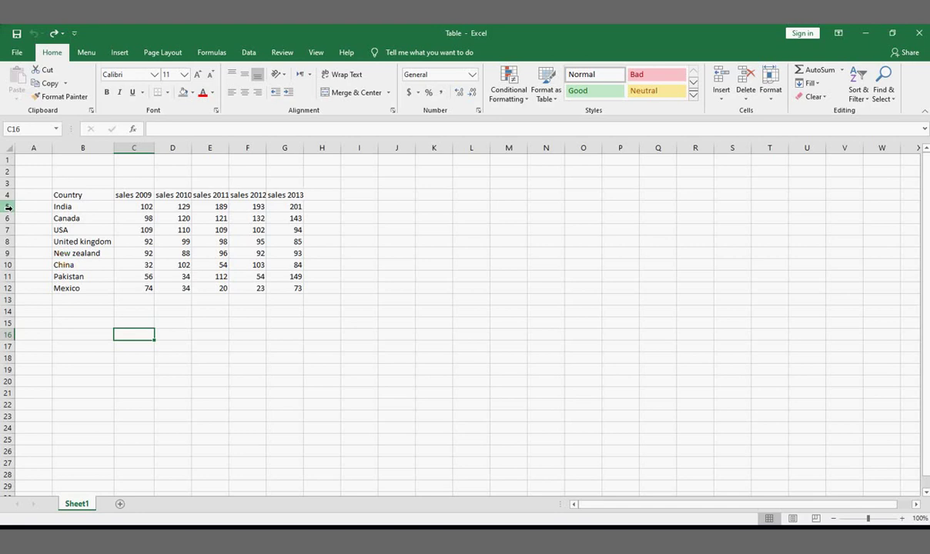
click(7, 206)
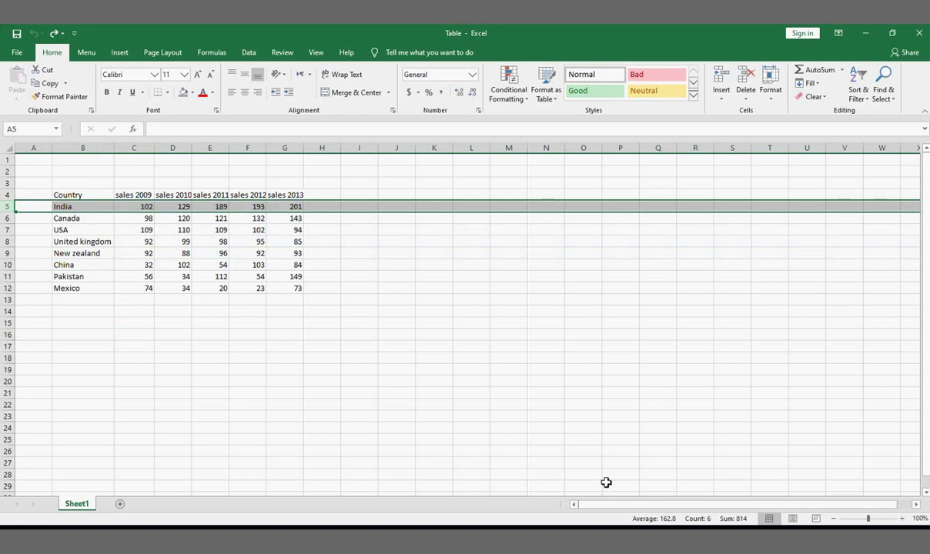
key(Right)
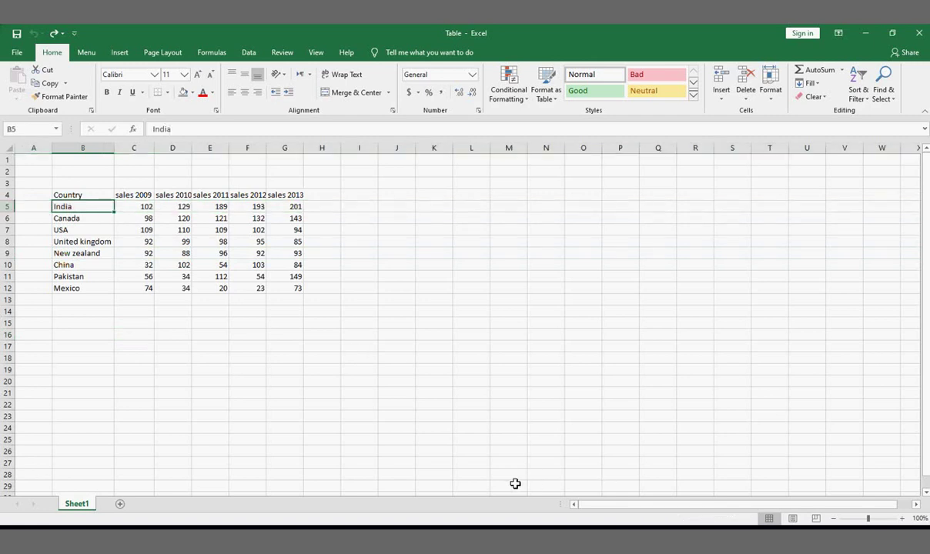
click(8, 206)
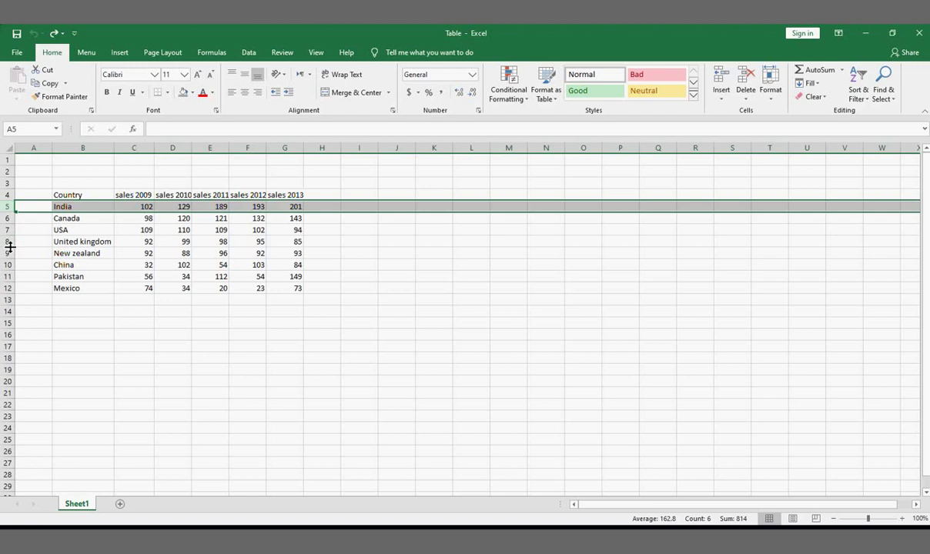
click(70, 304)
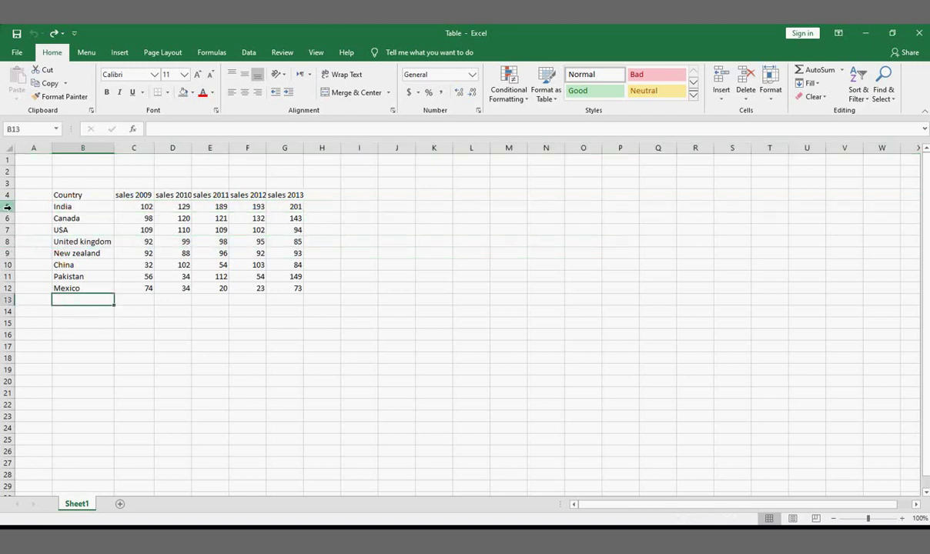
click(6, 206)
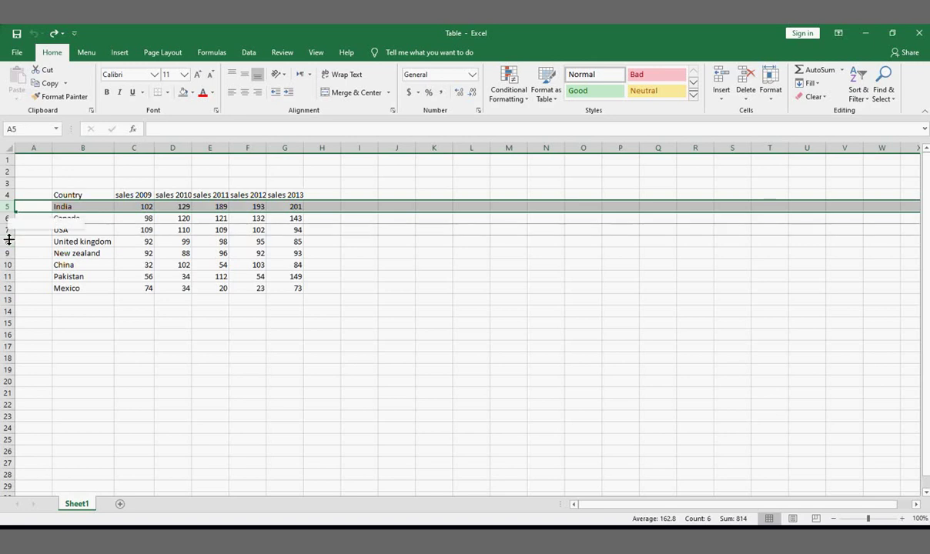
shift+click(6, 241)
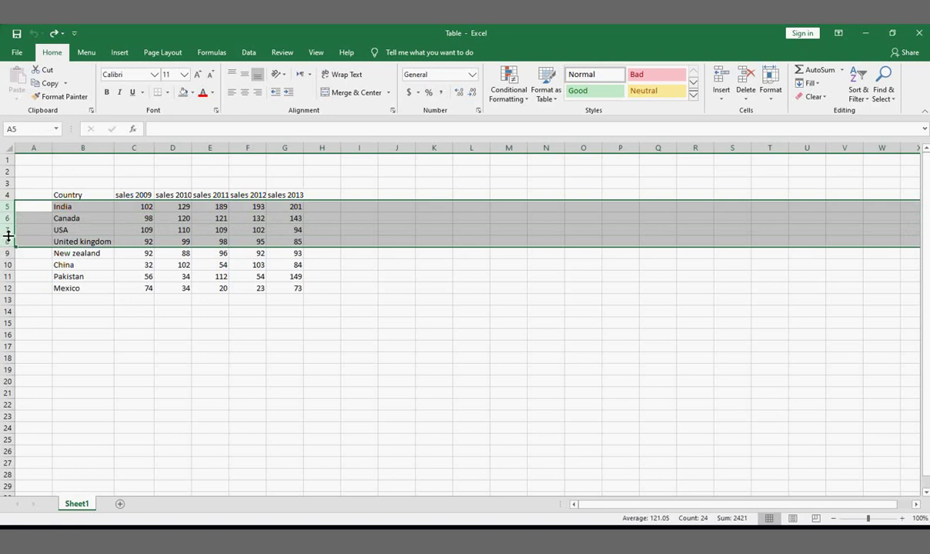
click(4, 206)
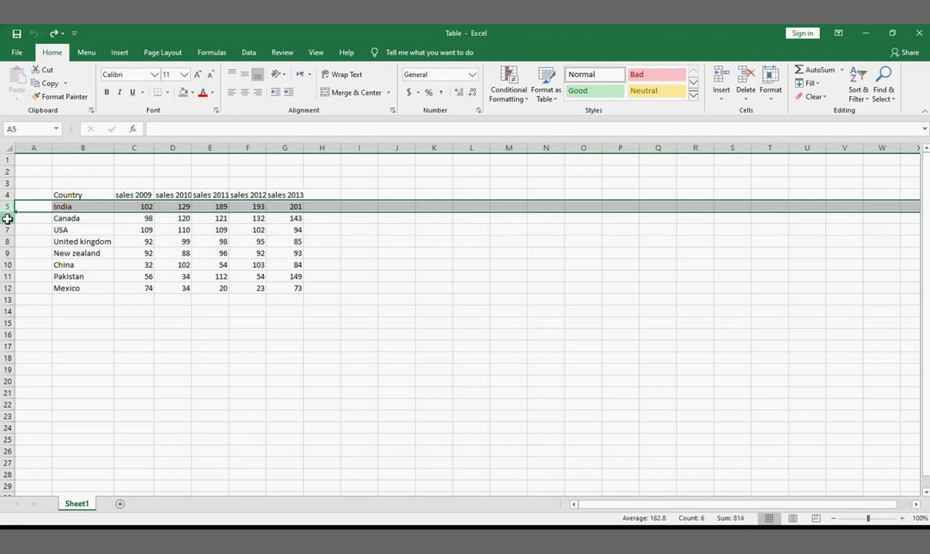
click(7, 219)
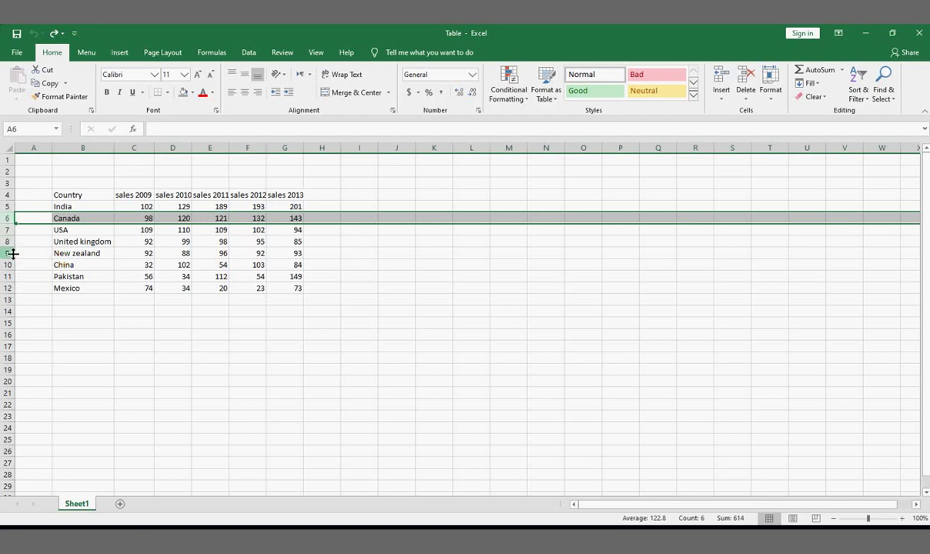
ctrl+click(9, 265)
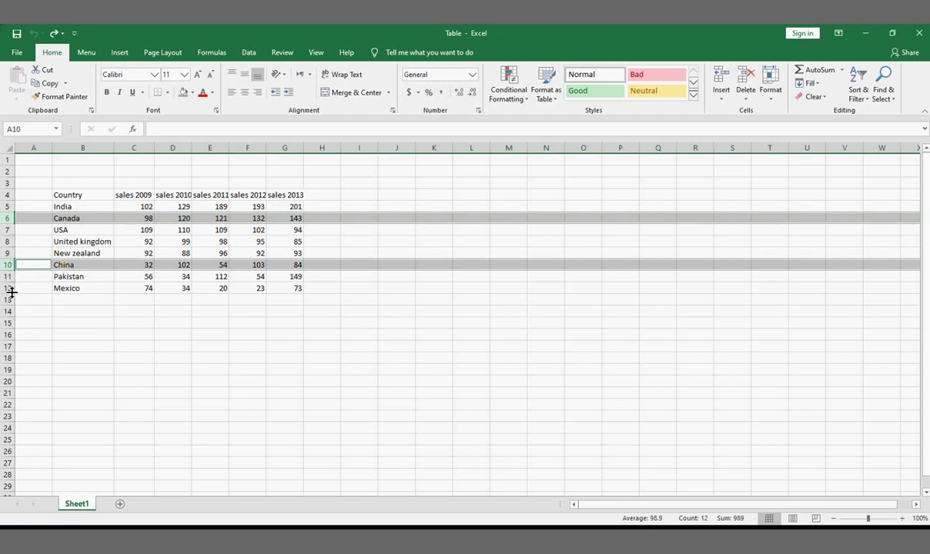
ctrl+click(8, 289)
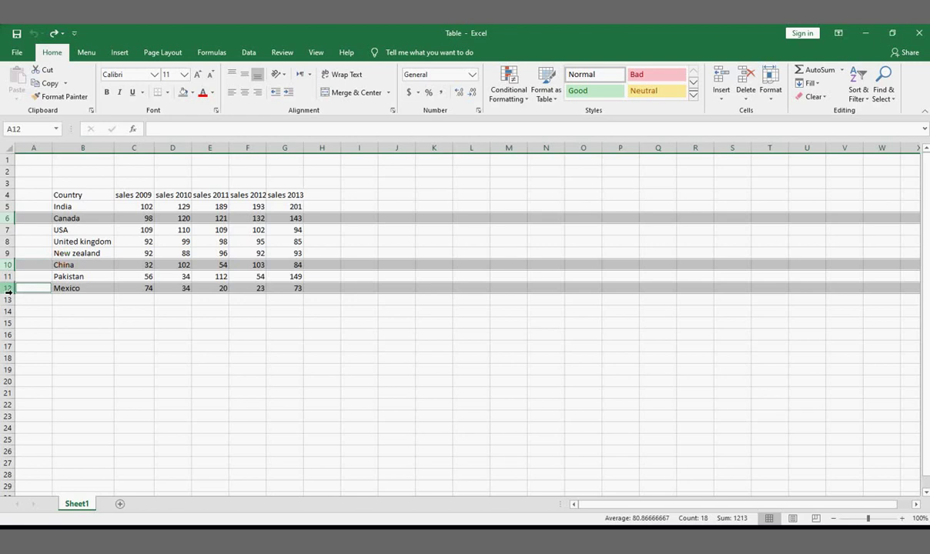
click(112, 321)
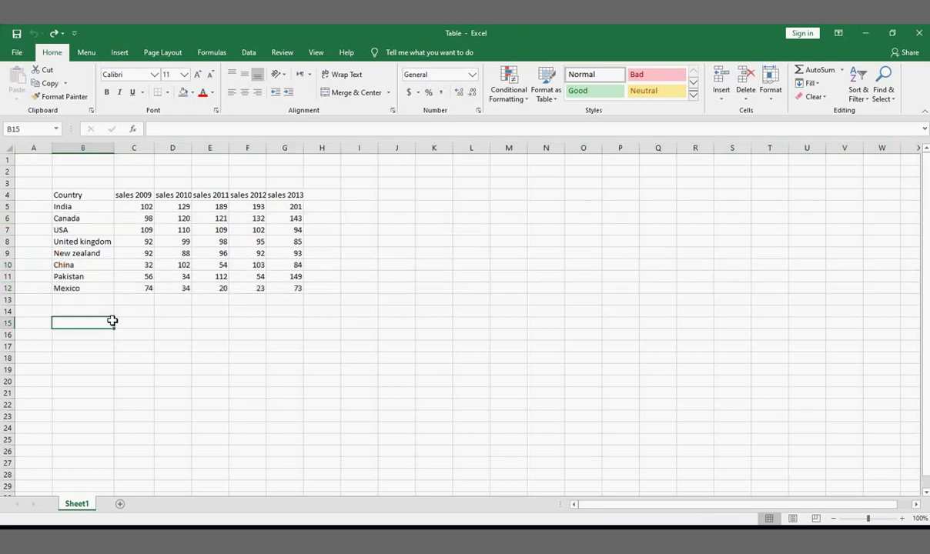
click(461, 276)
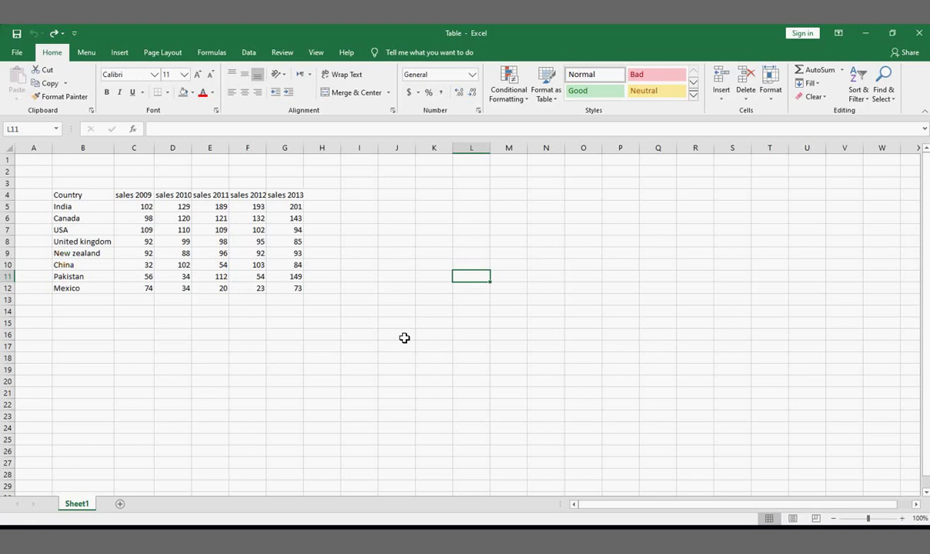
click(404, 337)
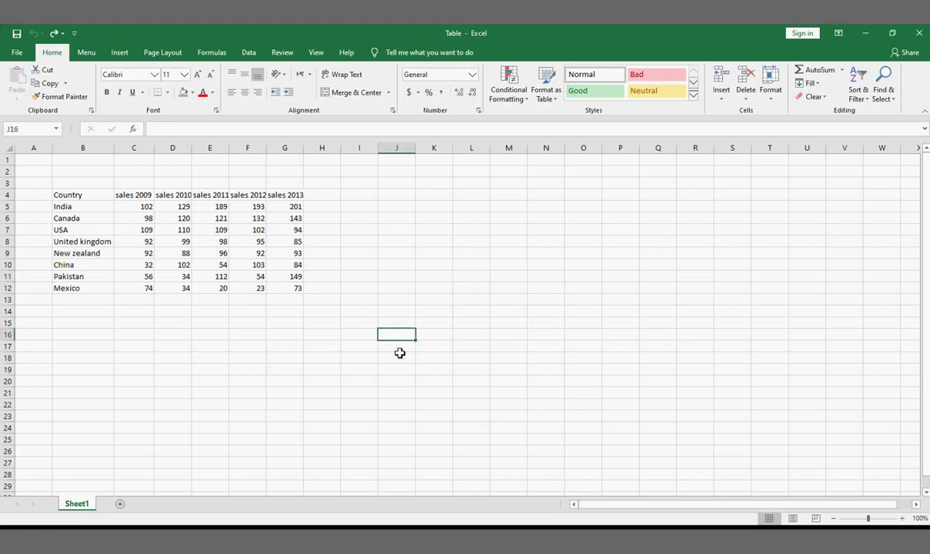
click(397, 228)
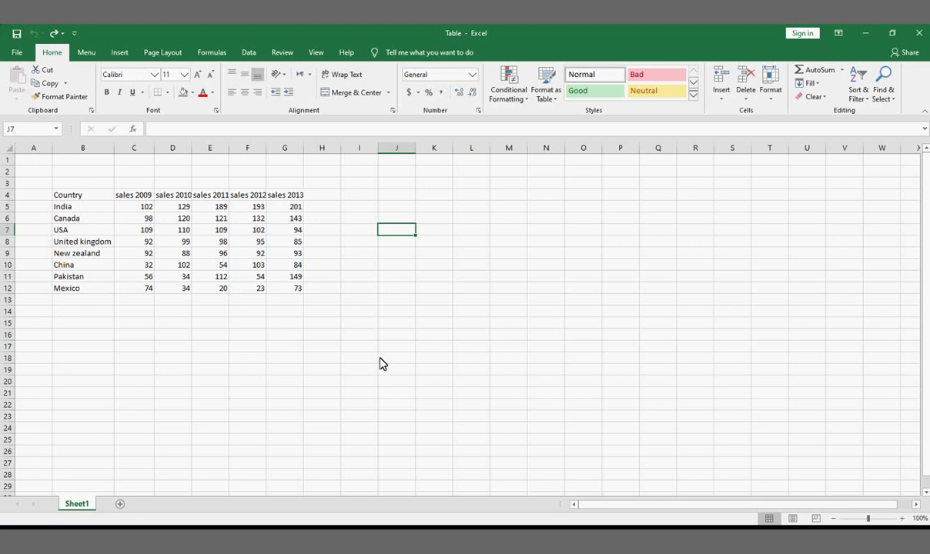
key(ctrl+p)
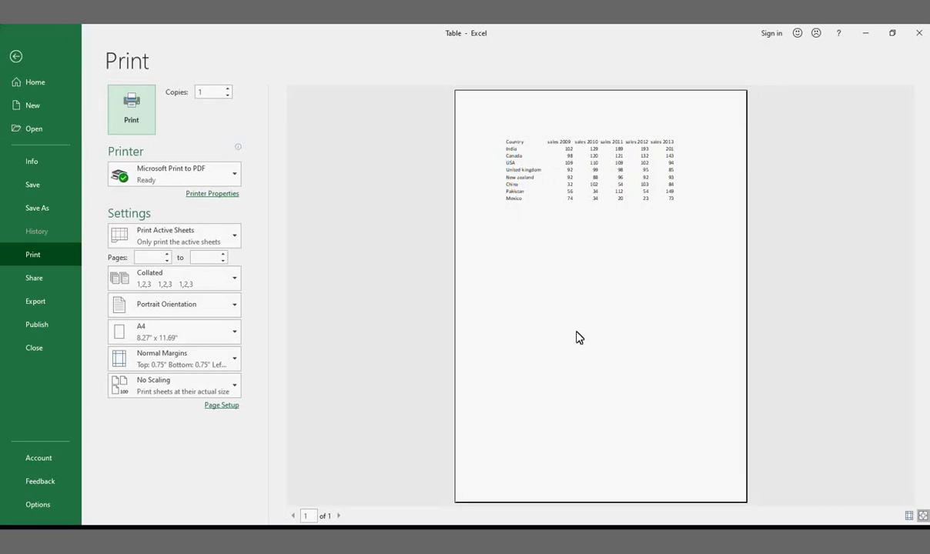
key(Escape)
key(Escape)
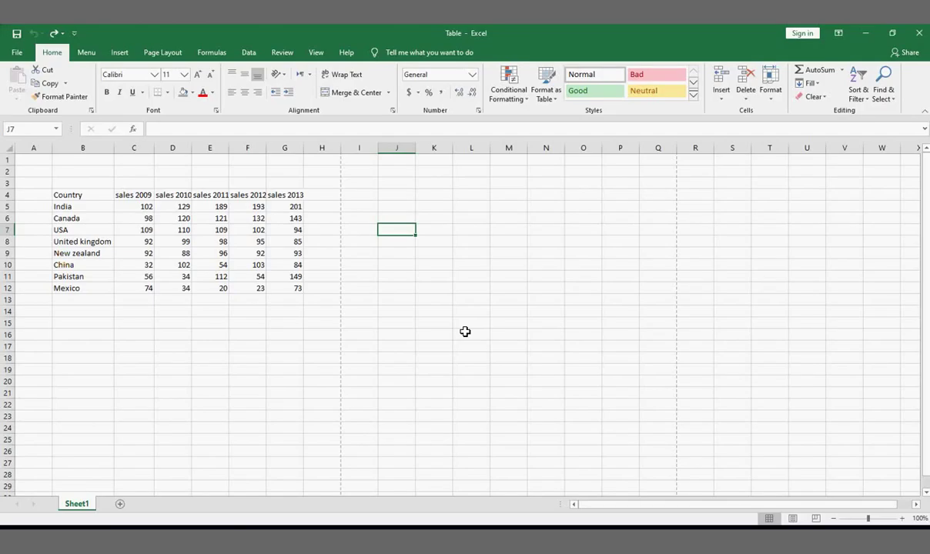
click(141, 362)
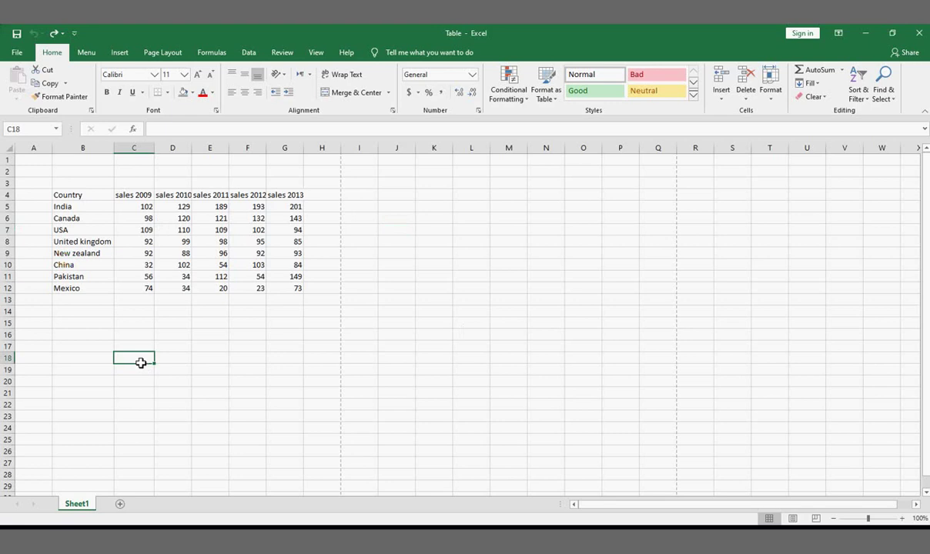
key(ctrl+a)
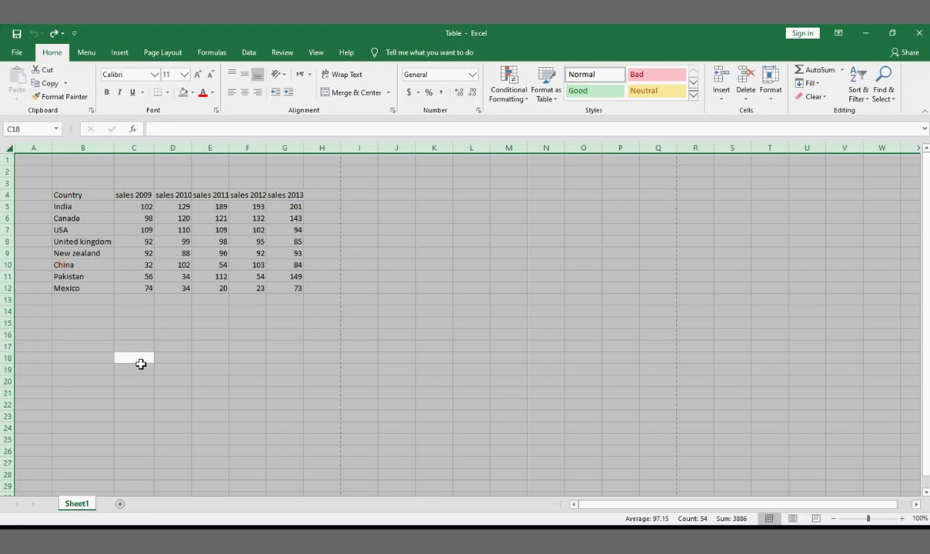
click(140, 364)
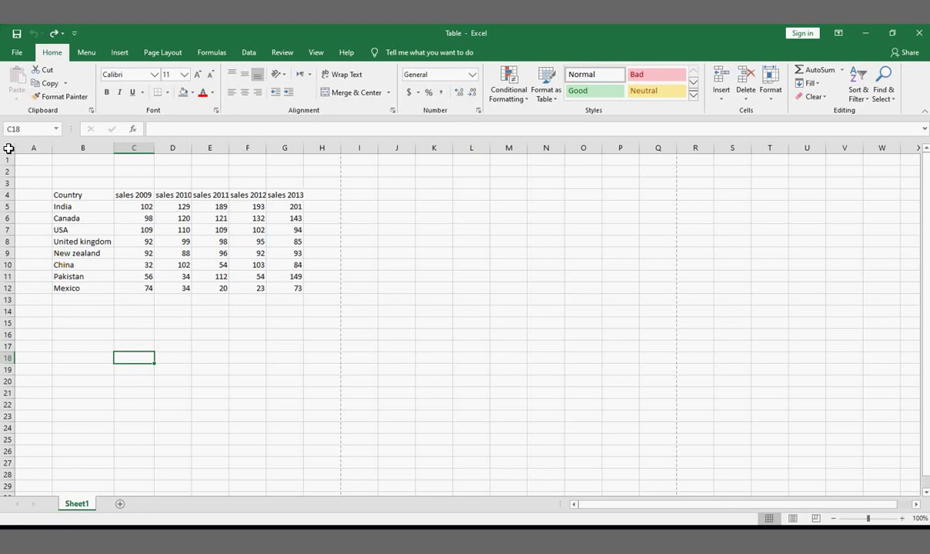
click(8, 148)
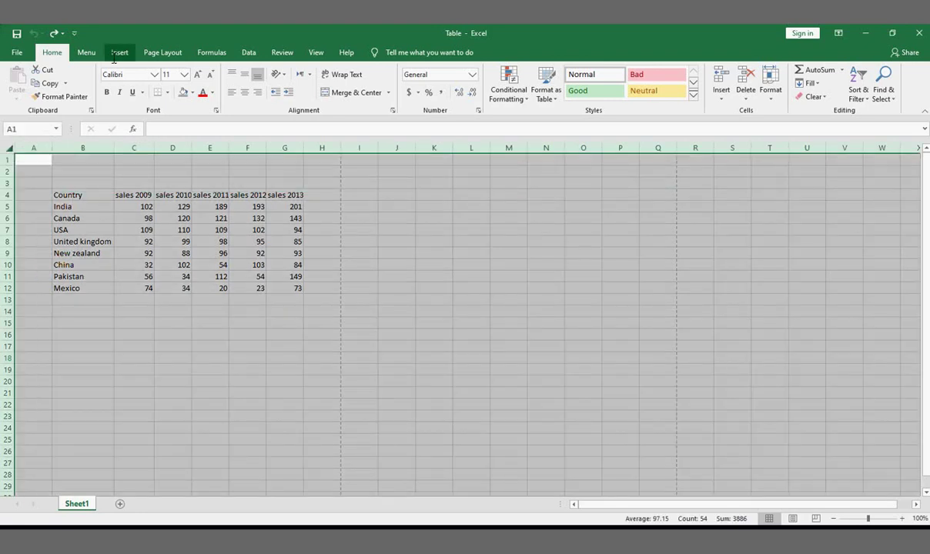
click(169, 93)
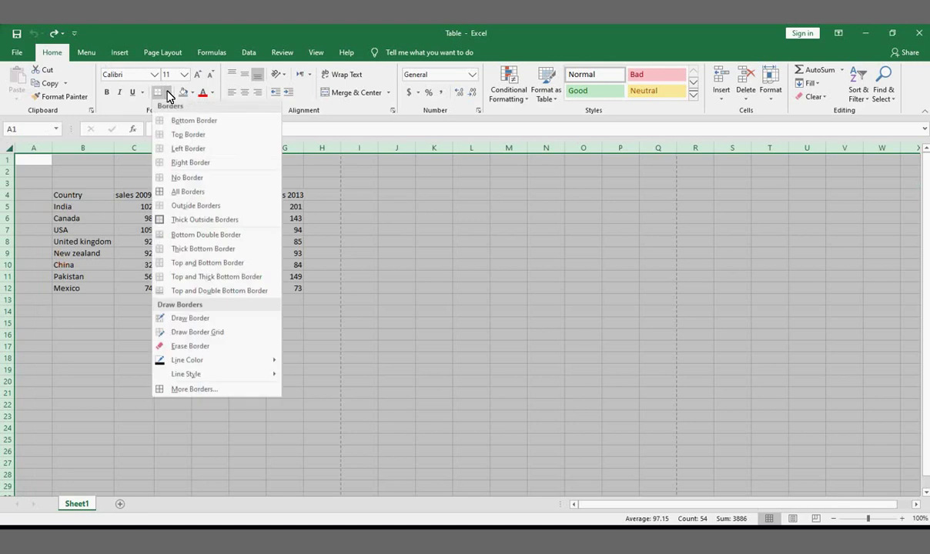
click(164, 192)
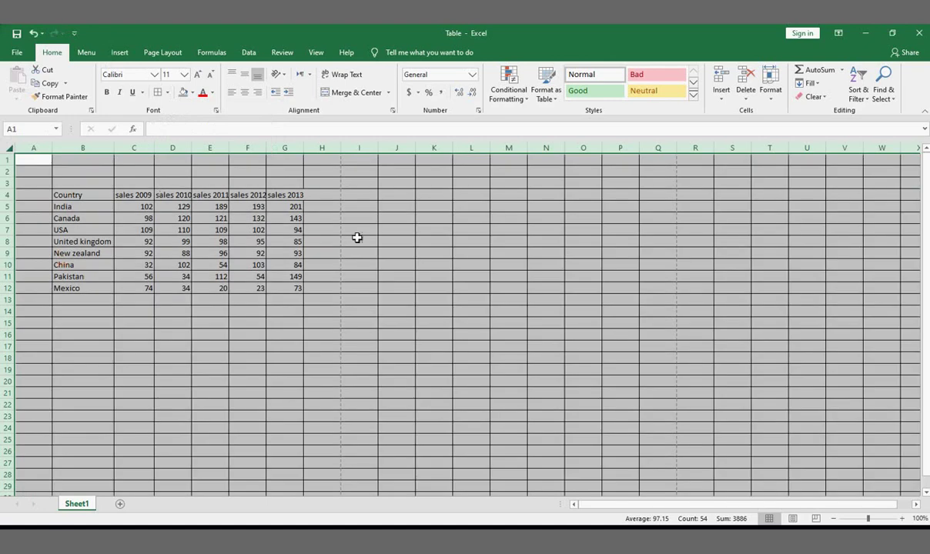
key(ctrl+p)
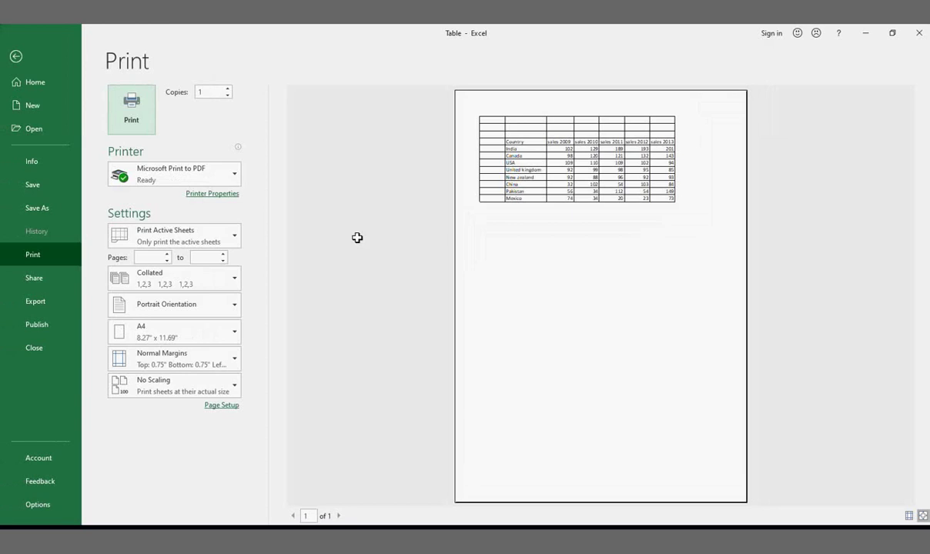
key(Escape)
click(124, 356)
key(ctrl+a)
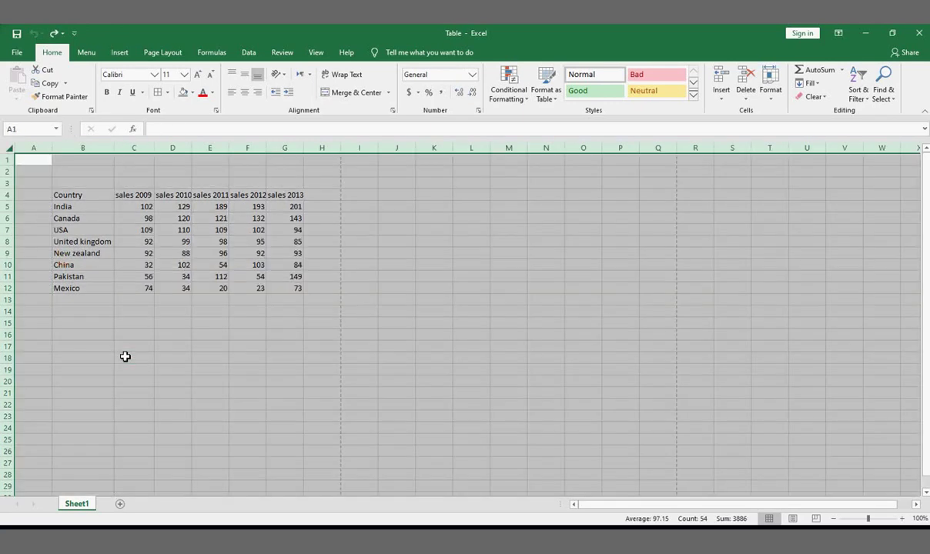
click(125, 356)
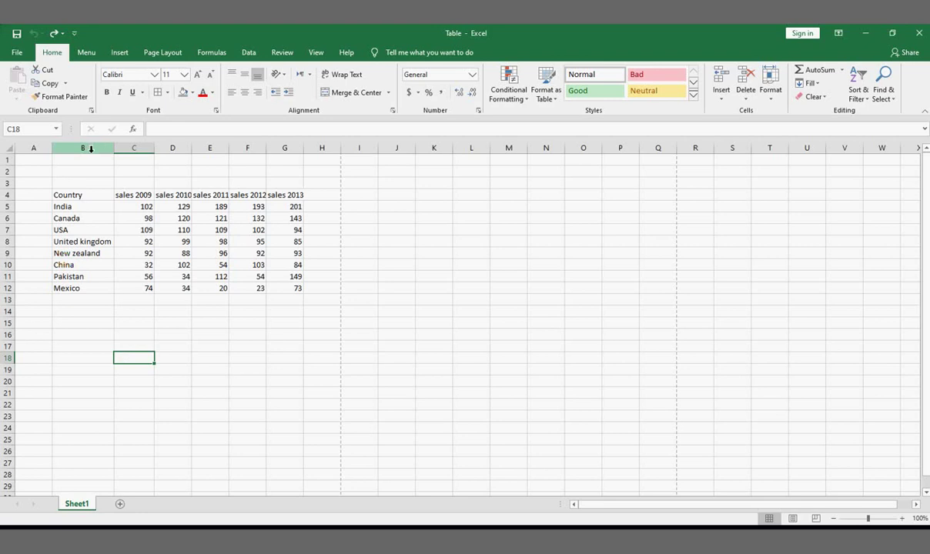
Step: Select all of column B with its column header
click(91, 149)
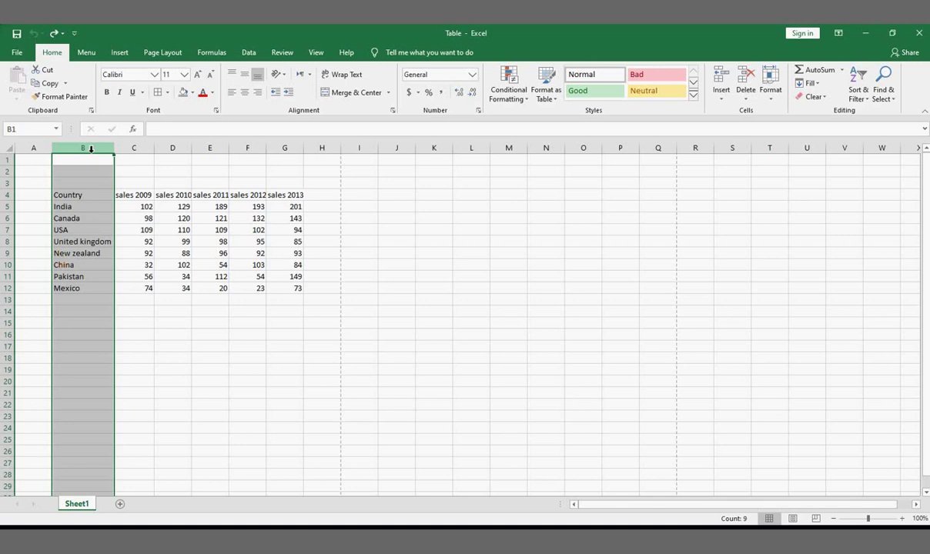
drag(114, 150, 134, 151)
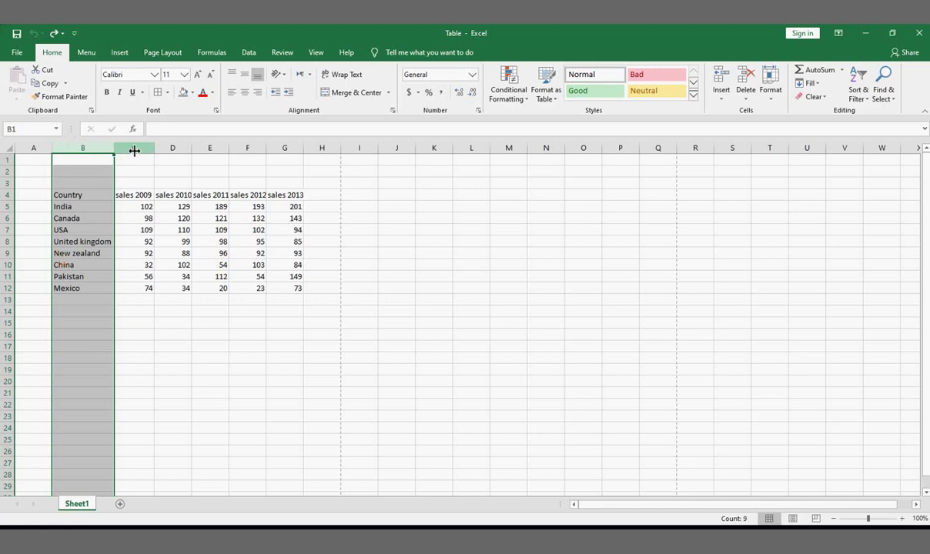
Step: Try selecting columns B–F, then select only columns C, E and G together
shift+click(249, 151)
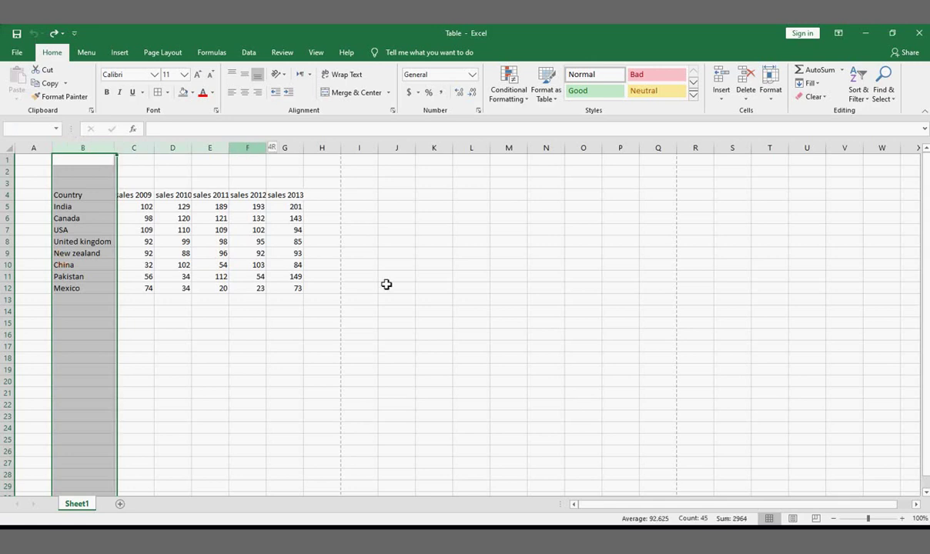
click(387, 284)
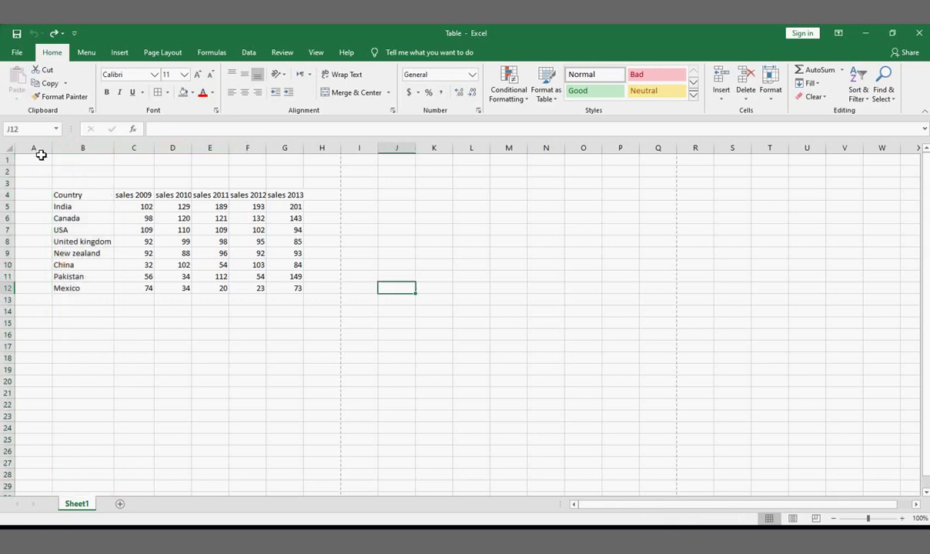
click(131, 148)
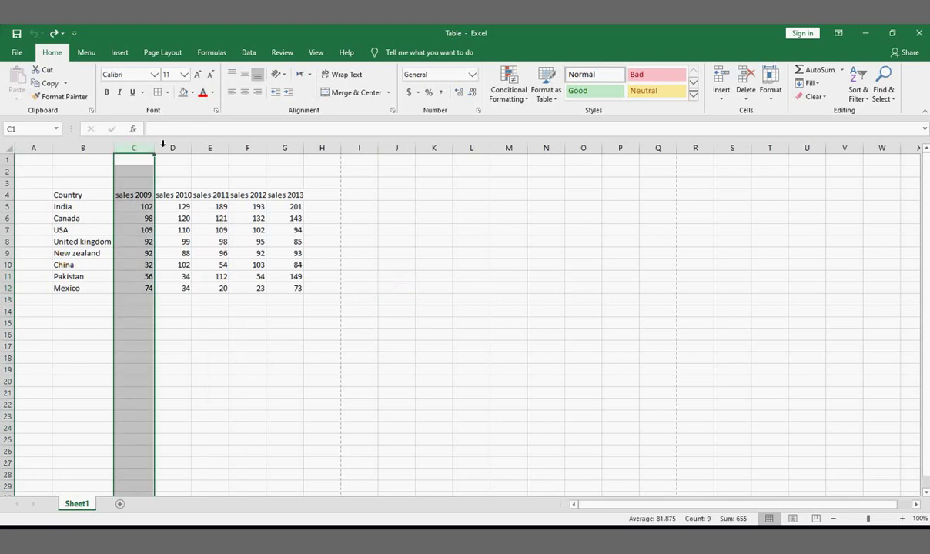
ctrl+click(205, 146)
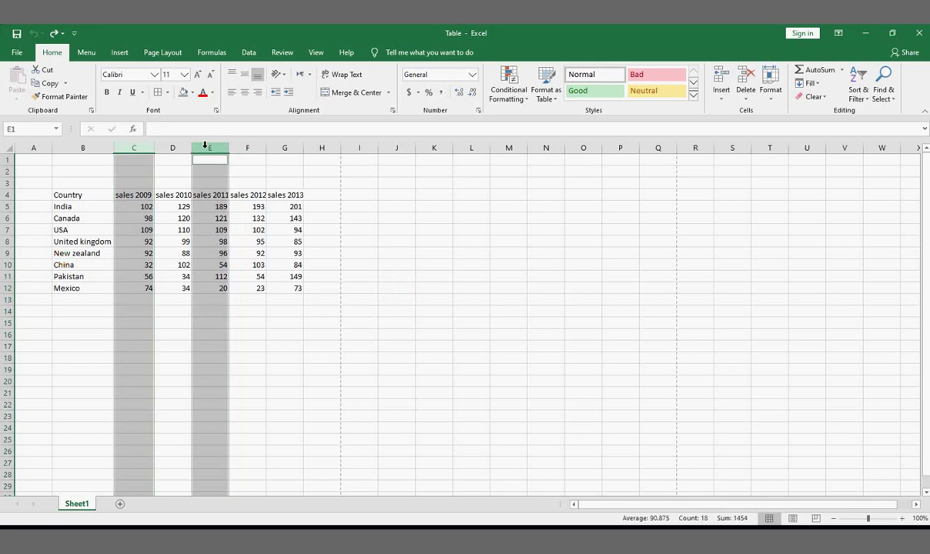
ctrl+click(277, 146)
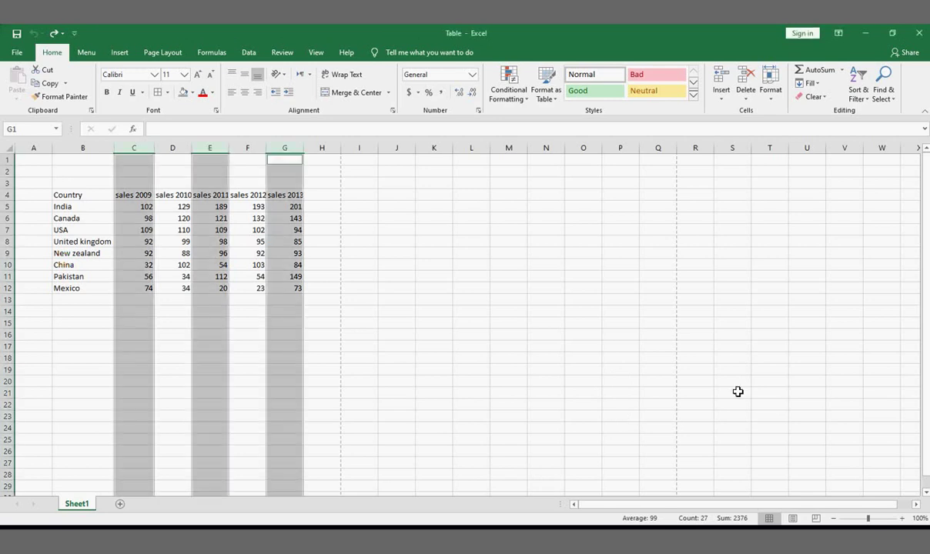
ctrl+click(66, 145)
Step: Select rows 4 and 5, then deselect row 4 so only India's row 5 remains
click(66, 145)
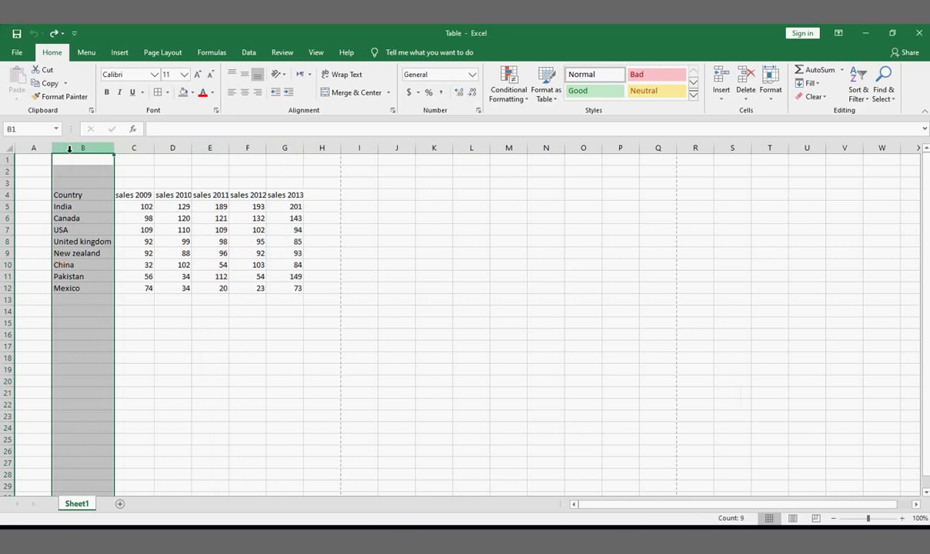
click(7, 196)
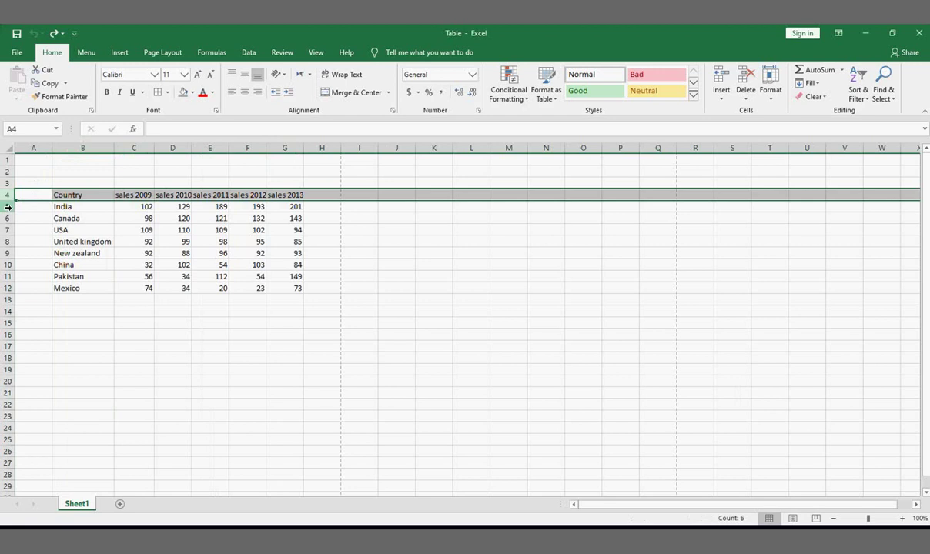
ctrl+click(7, 207)
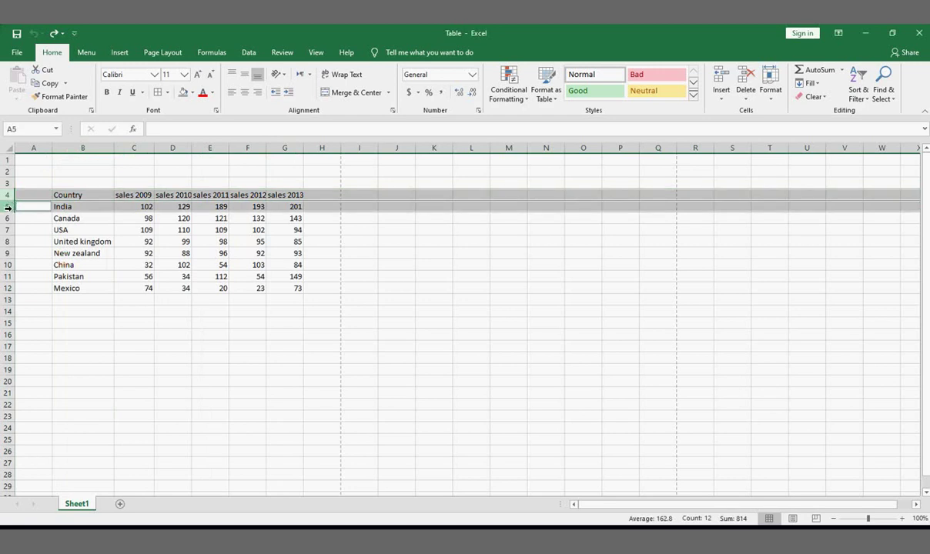
click(7, 207)
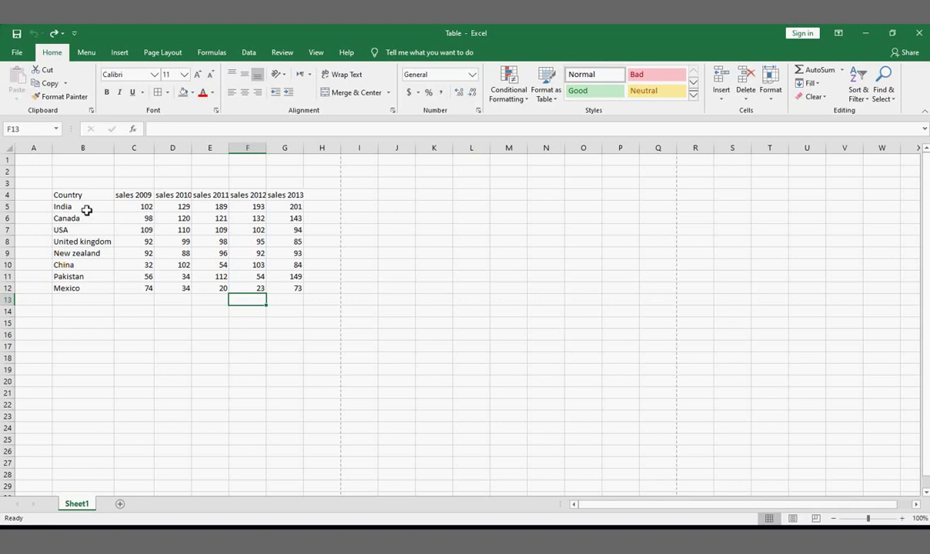
click(86, 210)
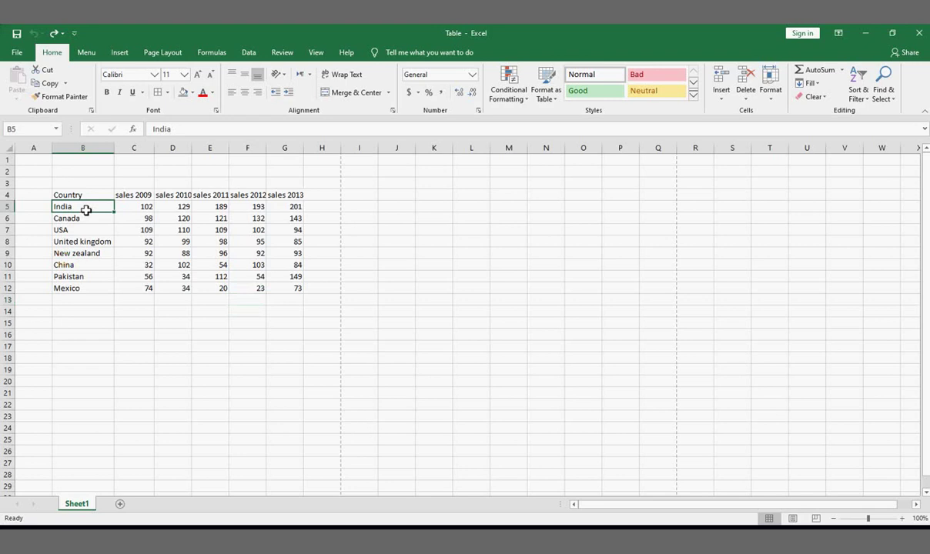
key(shift+Right)
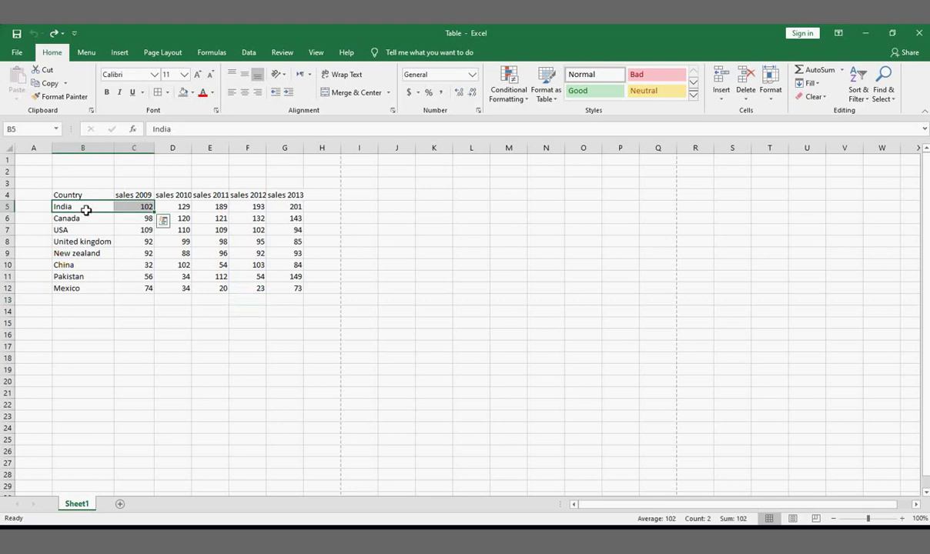
click(85, 210)
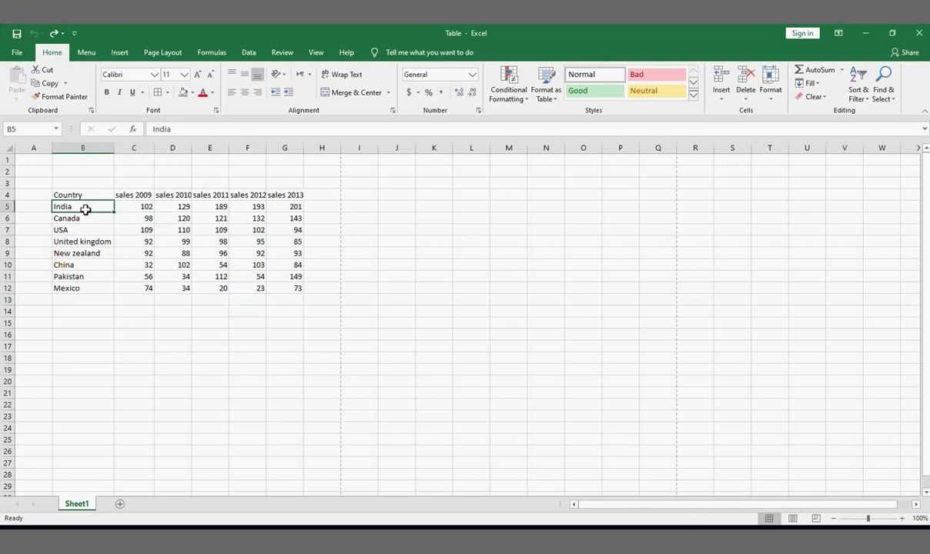
key(shift+Down)
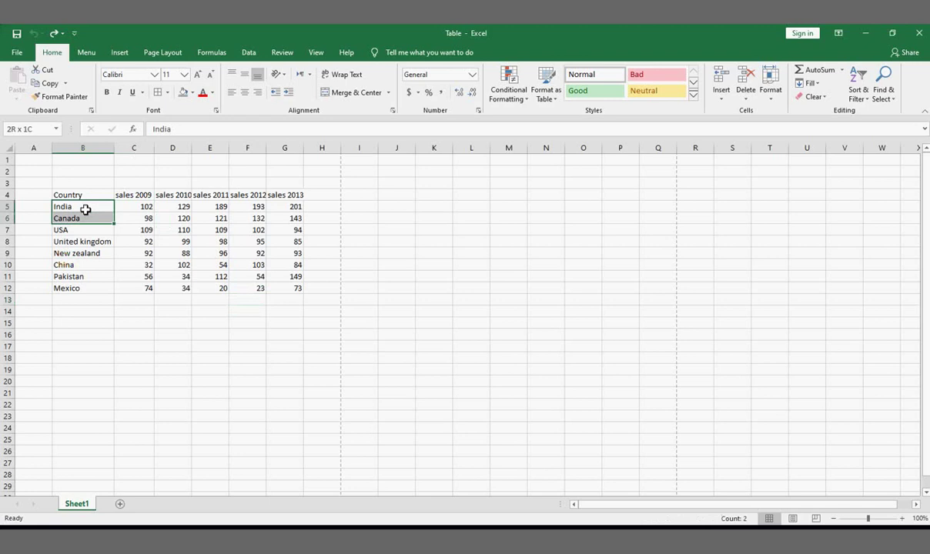
key(shift+Down)
key(shift+Down)
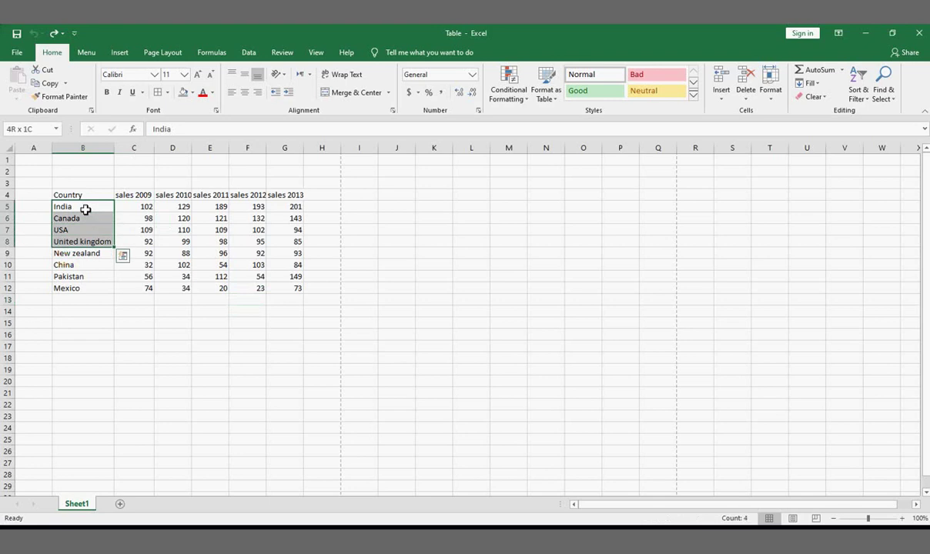
key(shift+Down)
key(shift+Down)
key(shift+Down)
key(shift+Down)
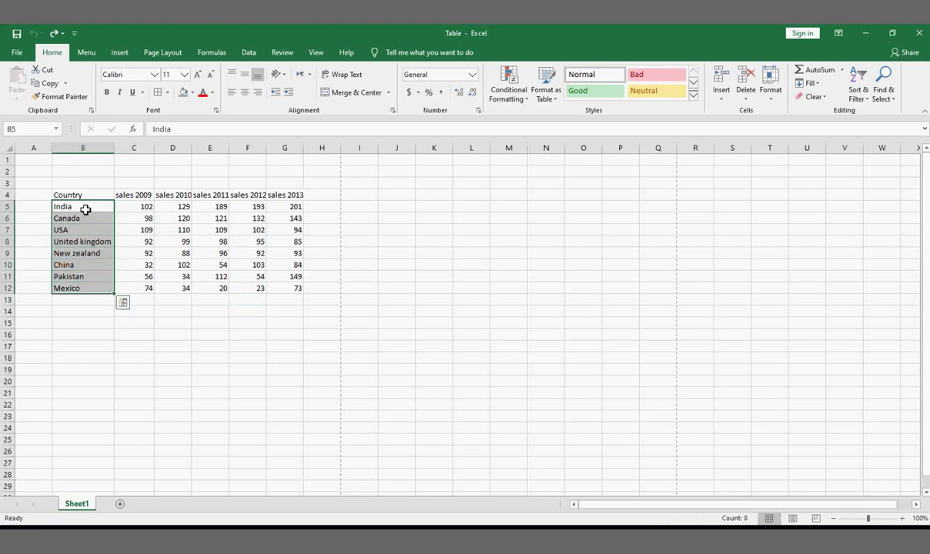
click(86, 209)
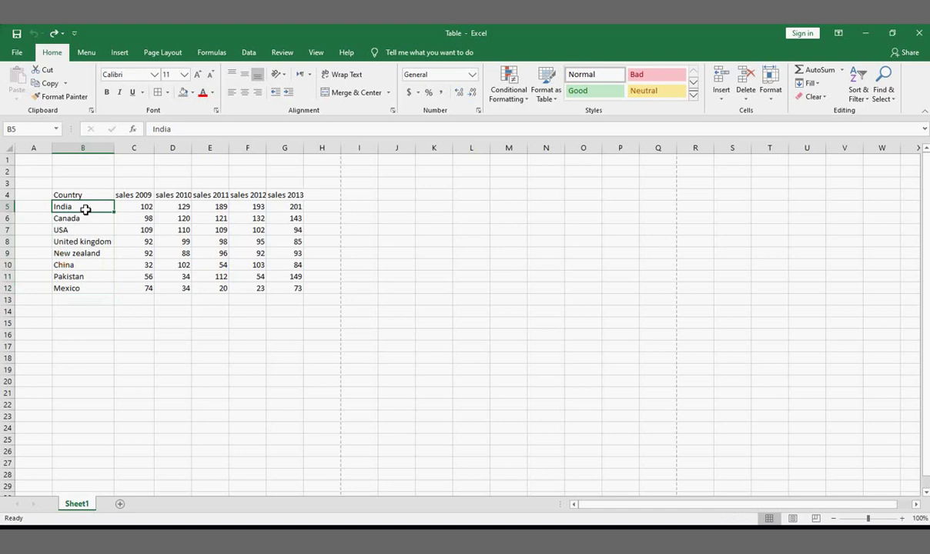
Step: Extend the selection to B5:B12, covering India through Mexico
shift+click(84, 291)
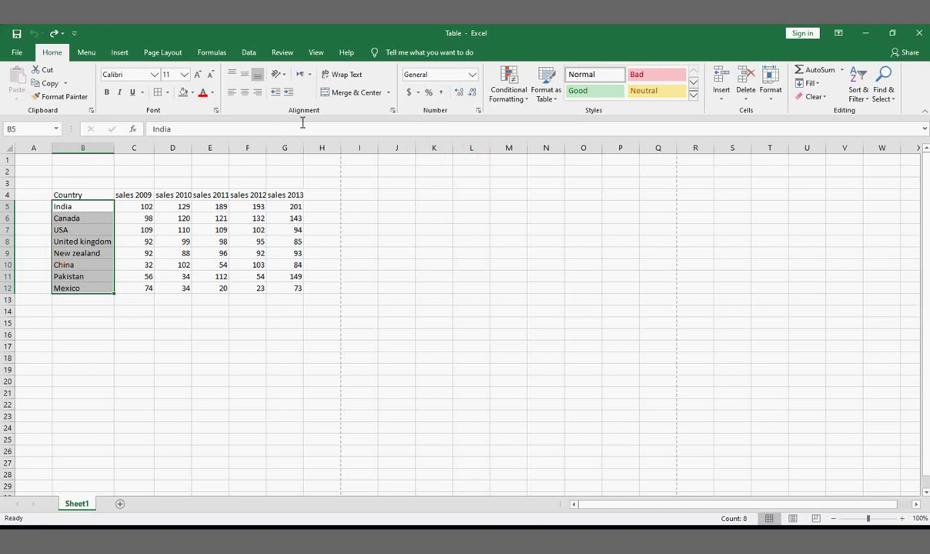
Step: Make B5:B12 centered and bold with Orange, Accent 2, Darker 25% font color
click(247, 95)
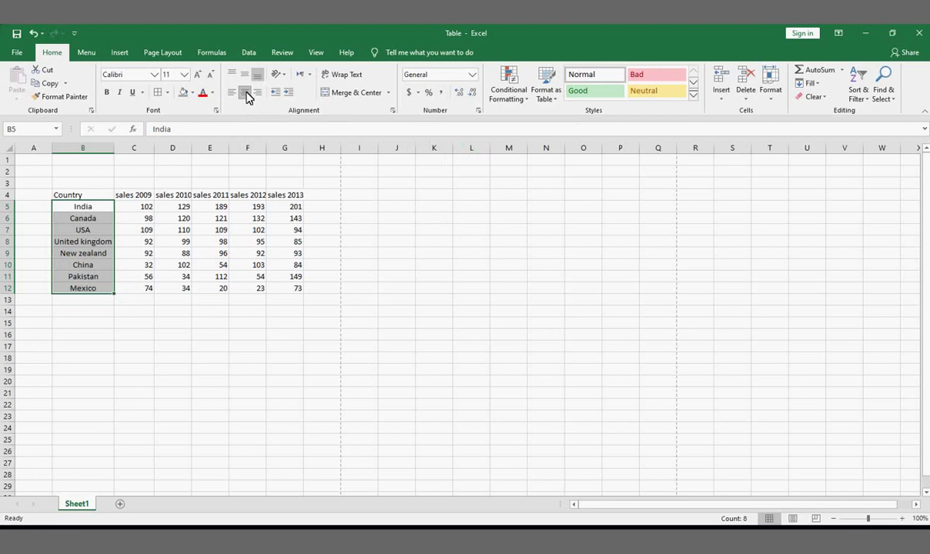
click(109, 93)
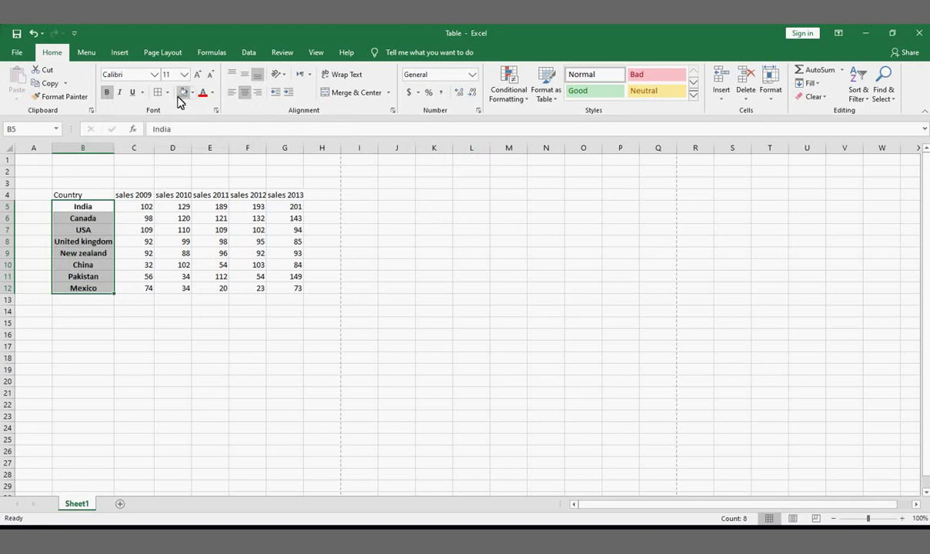
click(213, 94)
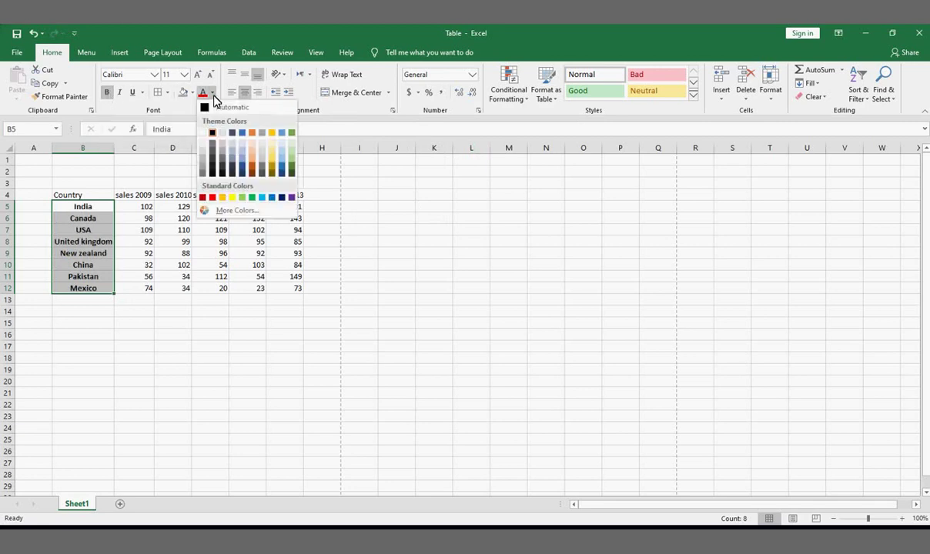
click(254, 171)
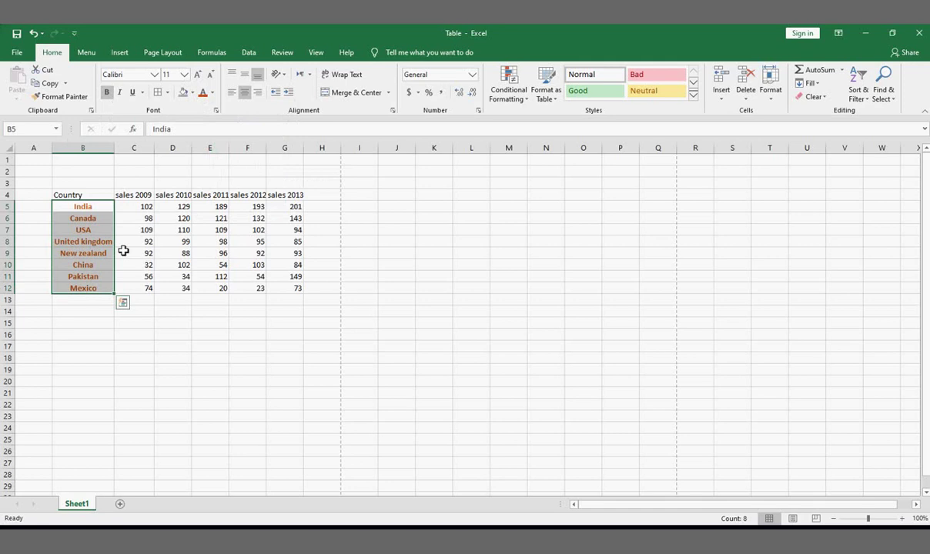
click(90, 196)
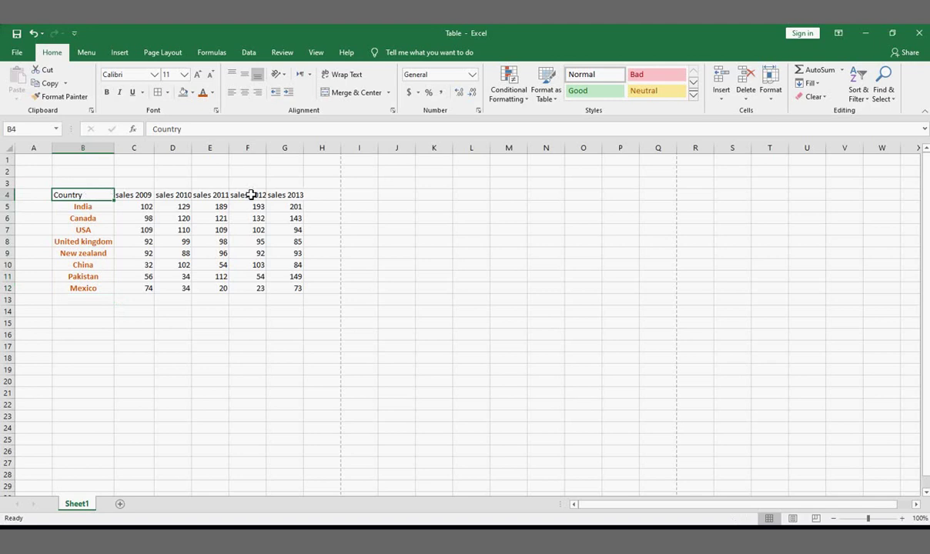
Step: Fill header cells B4:G4, Country to sales 2013, with Gold, Accent 4, Lighter 40%
shift+click(285, 196)
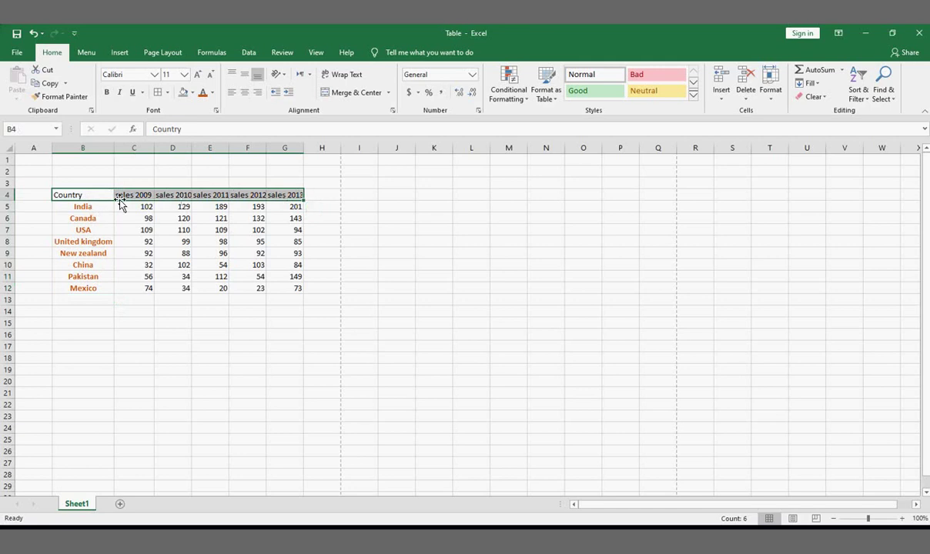
click(193, 93)
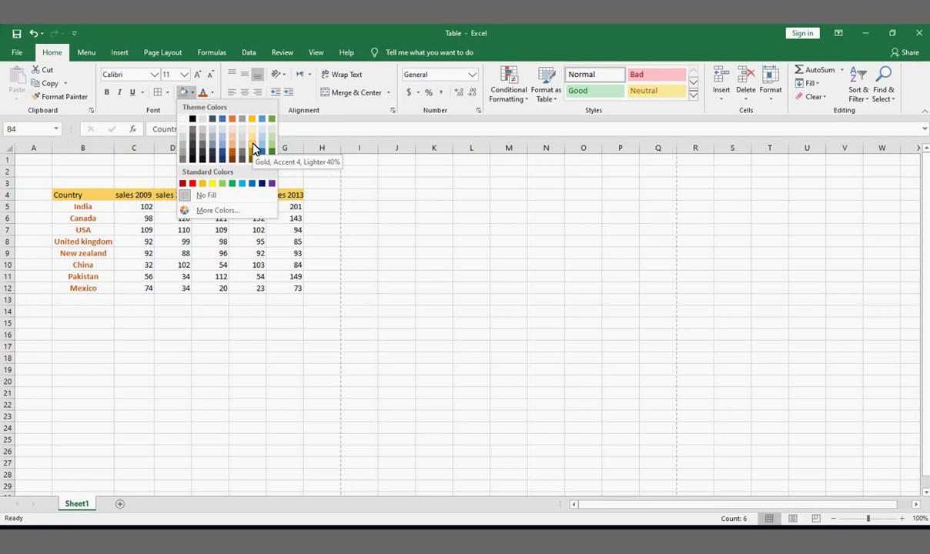
click(254, 149)
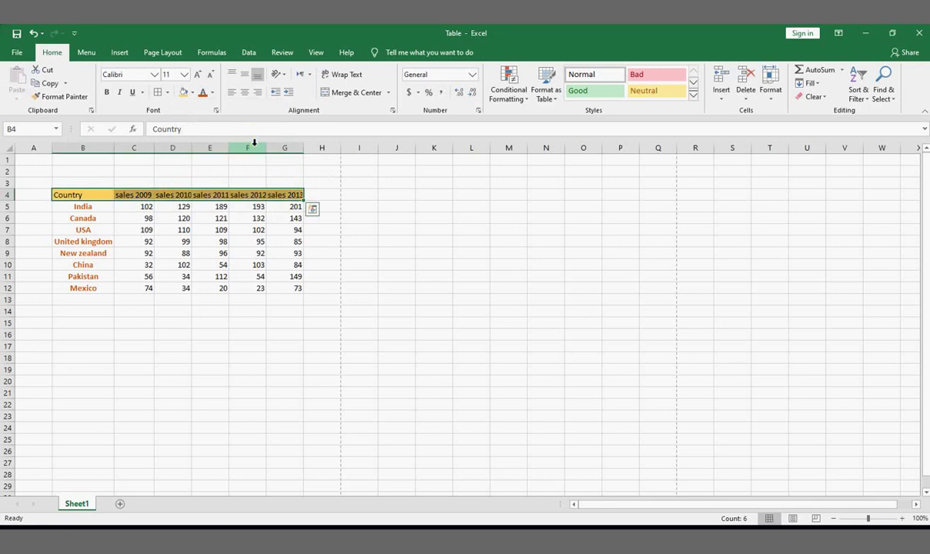
click(329, 276)
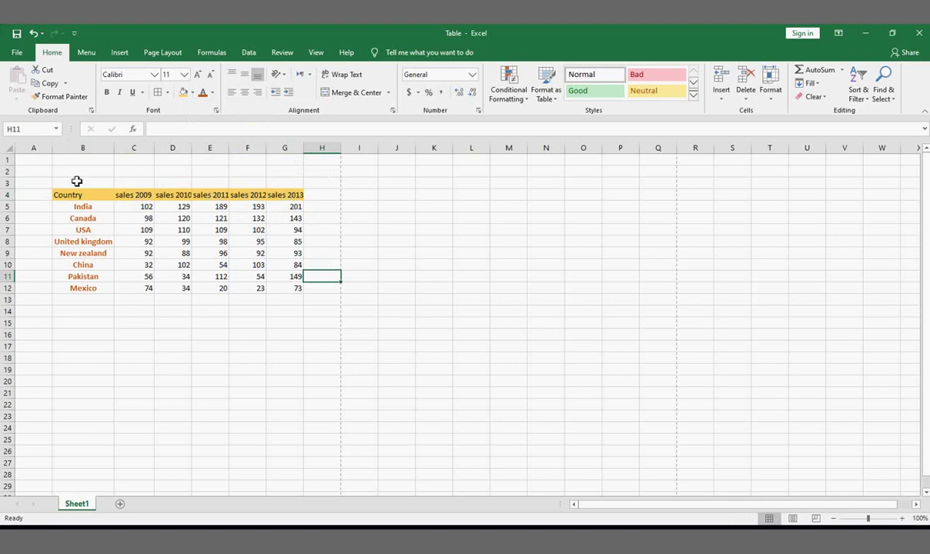
Step: Undo the light gold fill on B4:G4 and apply a darker gold swatch instead
drag(73, 195, 289, 206)
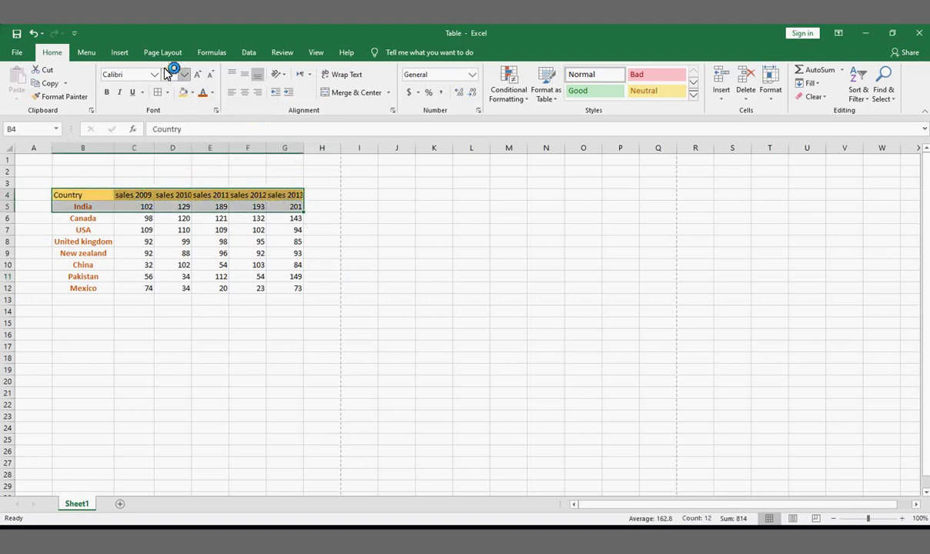
click(193, 93)
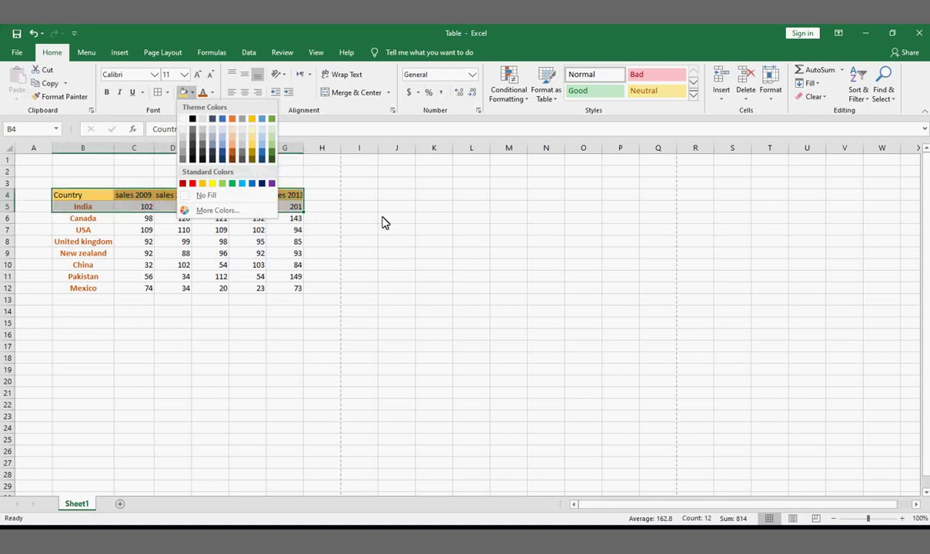
key(Escape)
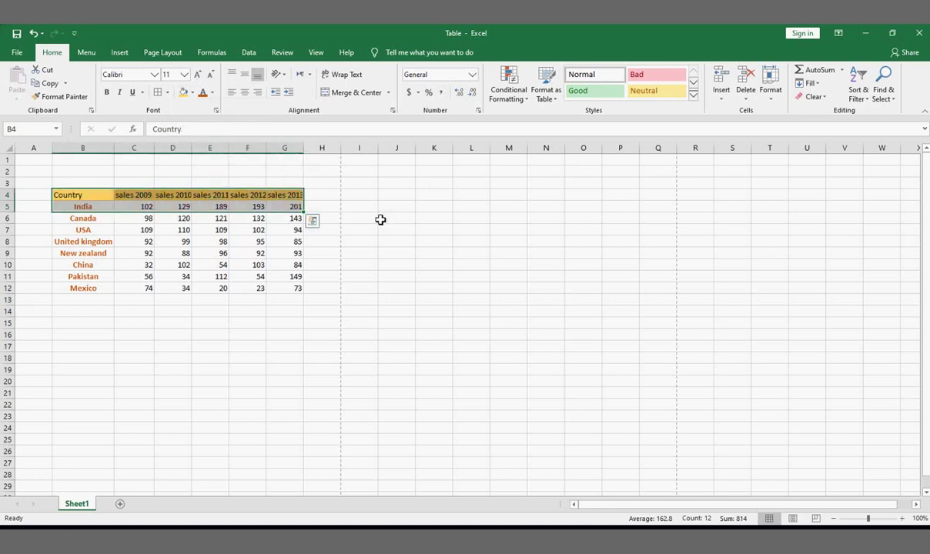
key(ctrl+z)
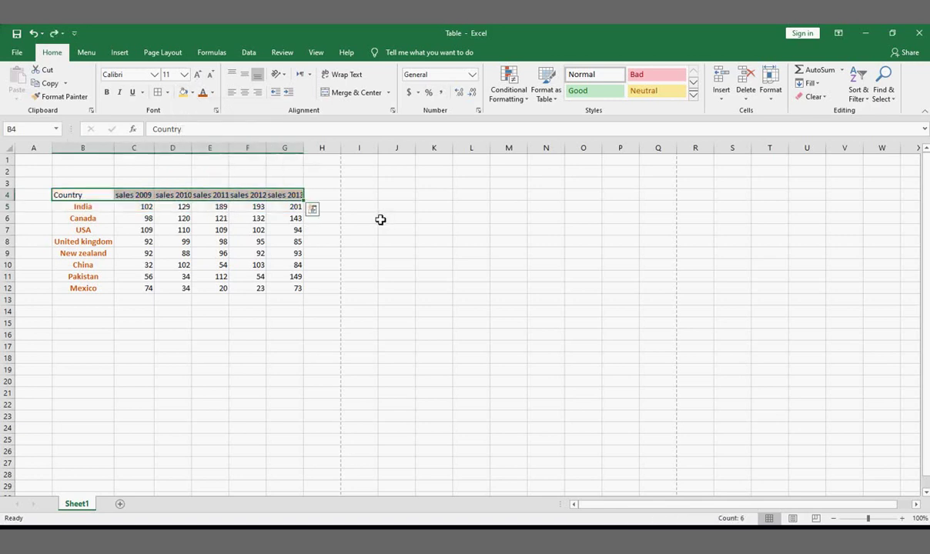
click(192, 93)
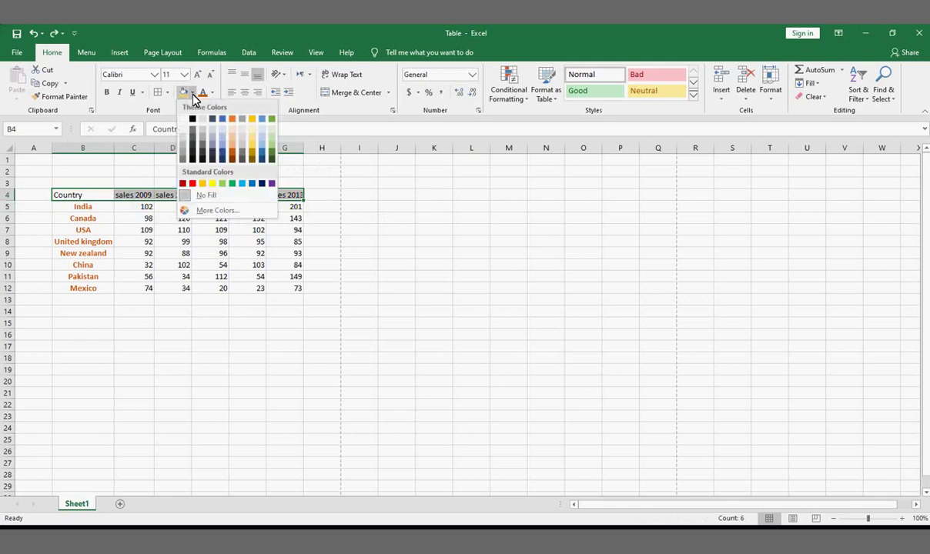
click(254, 158)
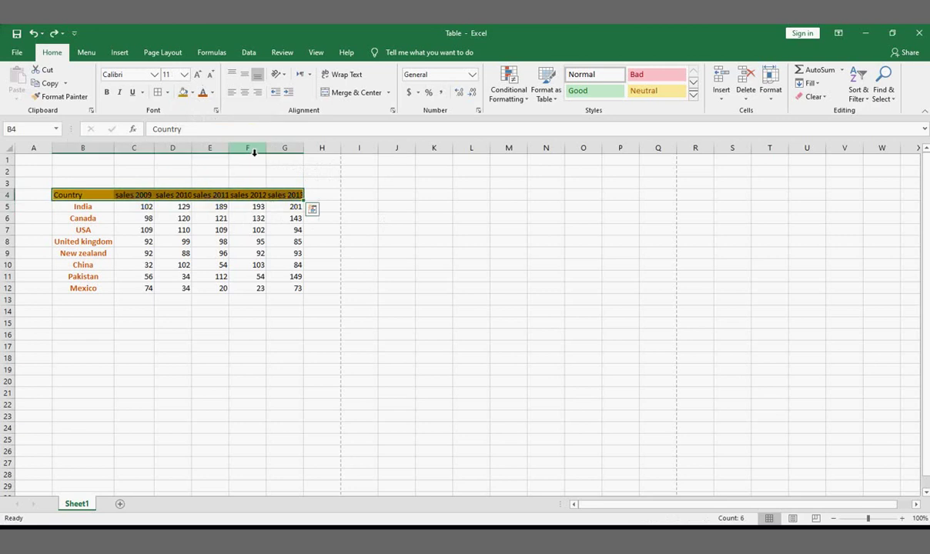
click(325, 358)
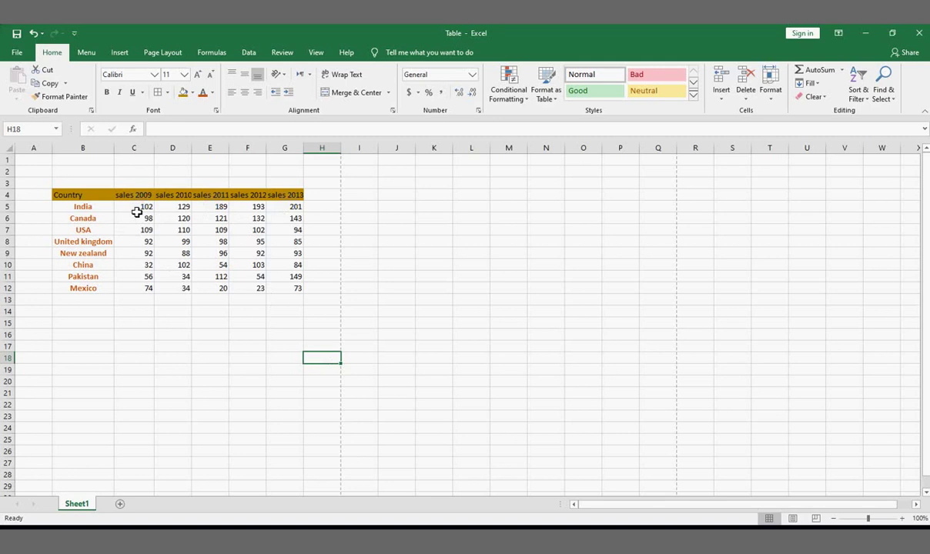
Step: Select the C5:G12 figures and B4:G4 header, then return to C5 to undo the dark gold header fill
click(137, 209)
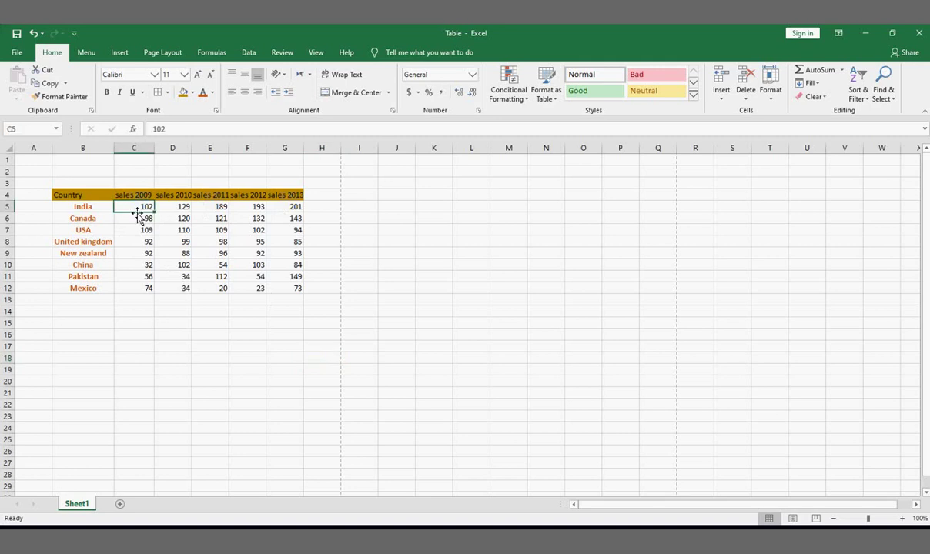
shift+click(284, 290)
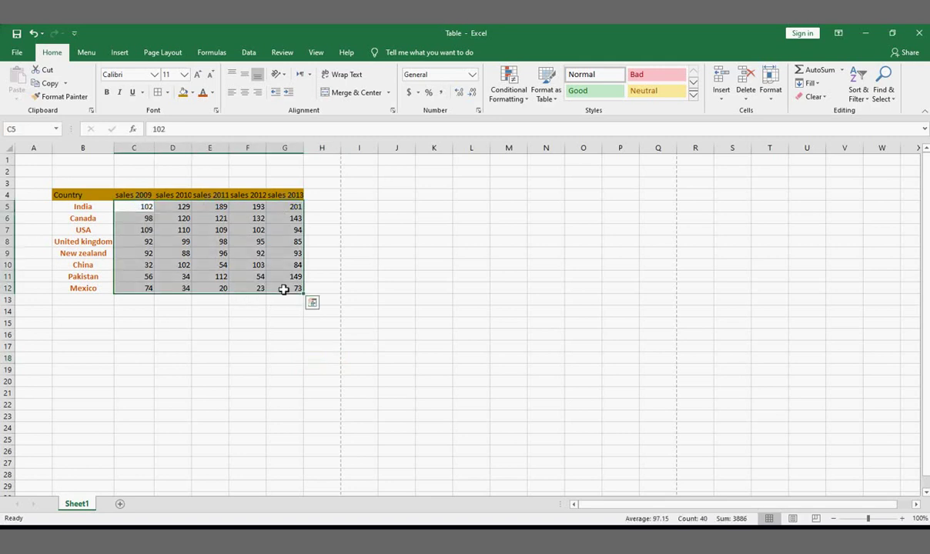
drag(69, 195, 285, 195)
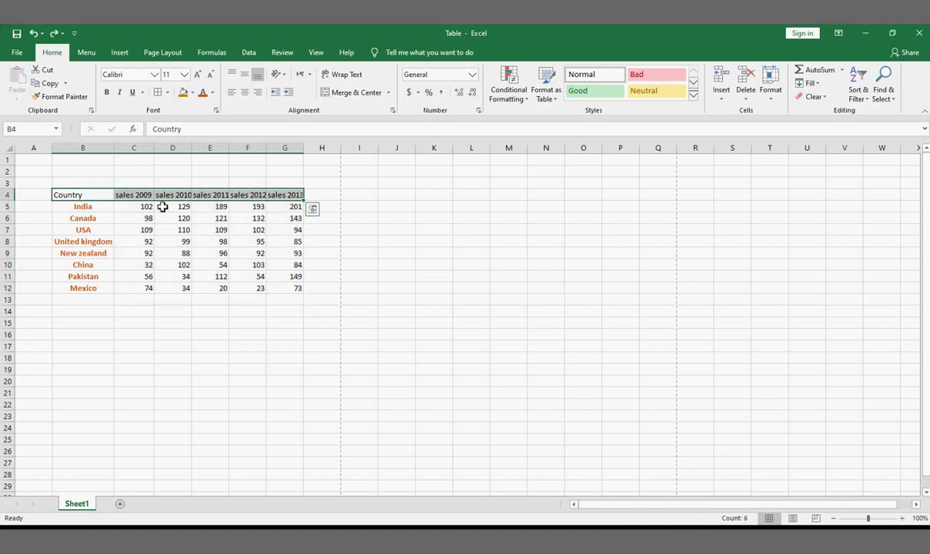
click(142, 206)
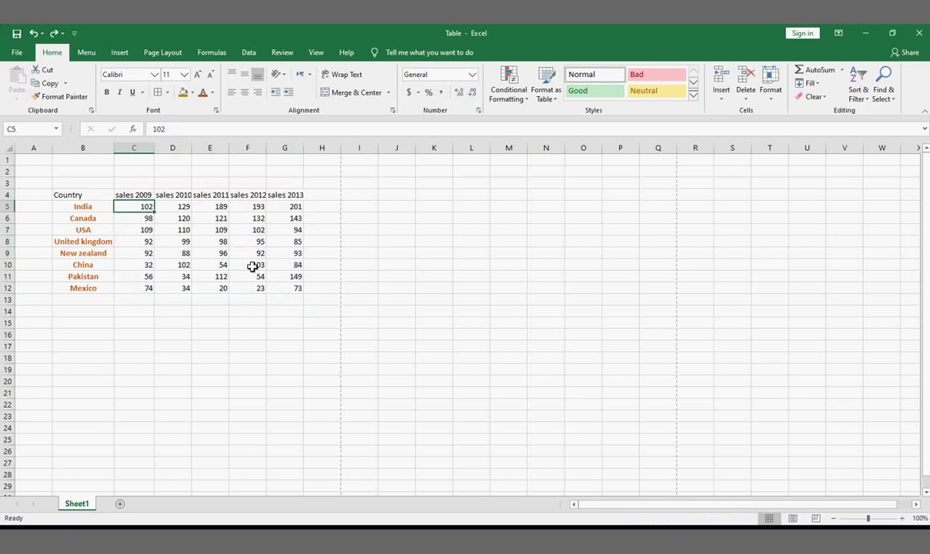
Step: Extend a selection from C5 toward column G and down, using Shift+arrow keys
shift+click(295, 290)
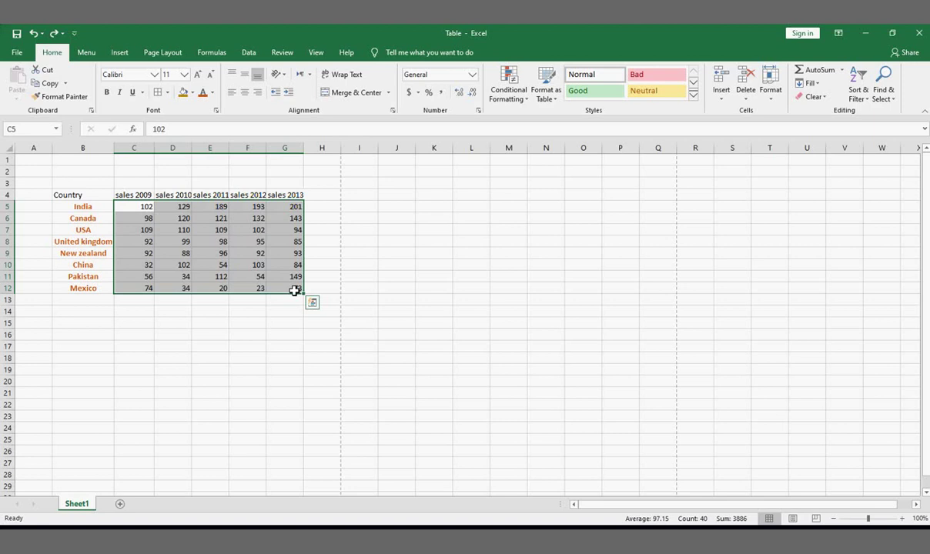
click(148, 209)
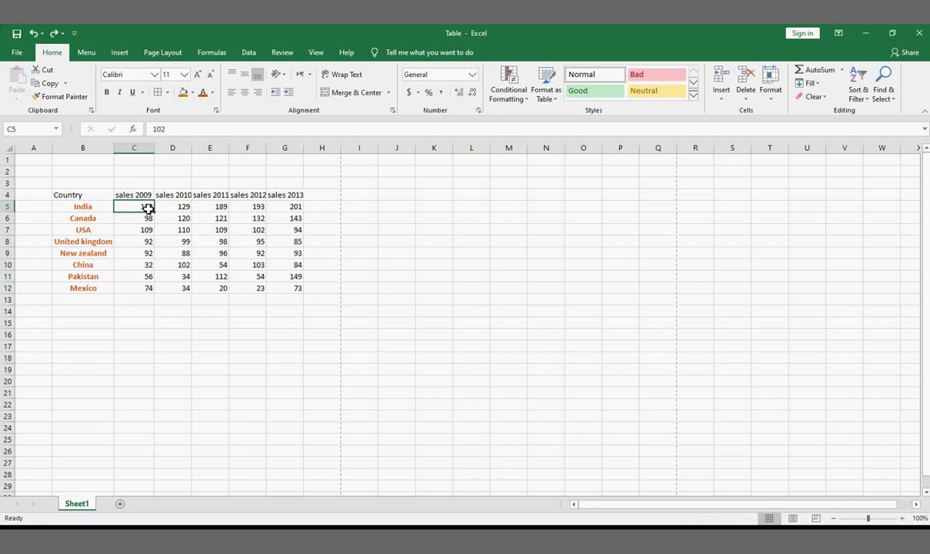
mouse_move(148, 208)
mouse_down()
mouse_move(243, 252)
mouse_move(282, 287)
mouse_up()
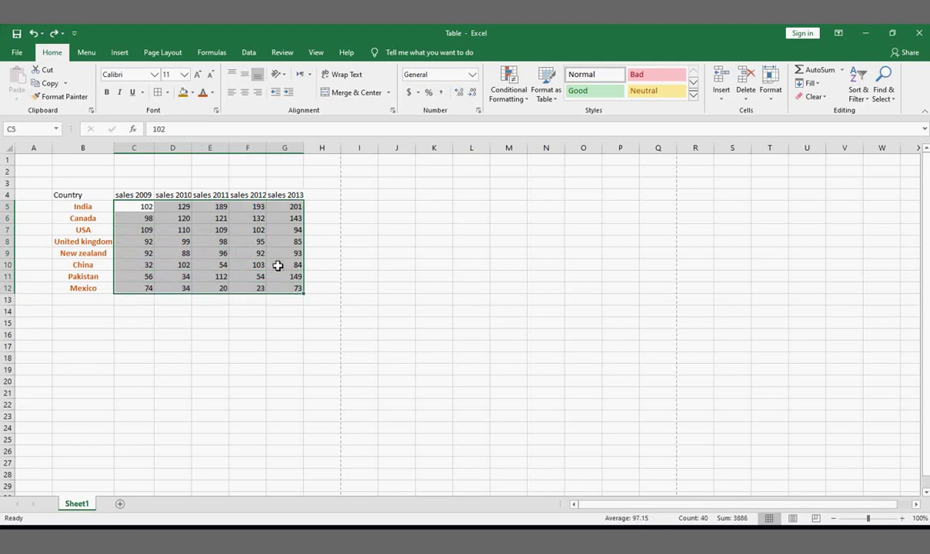
click(146, 210)
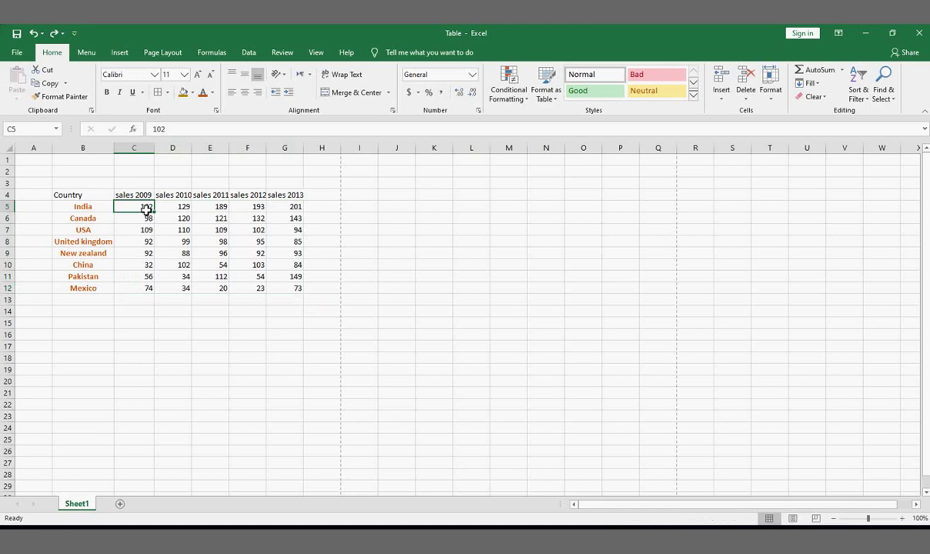
key(shift+Right)
key(shift+Right)
key(shift+Right)
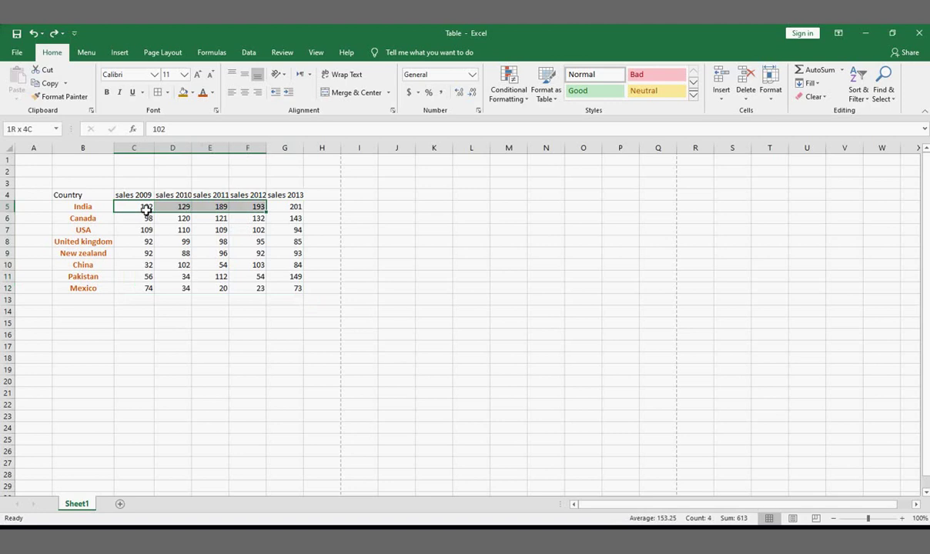
key(shift+Right)
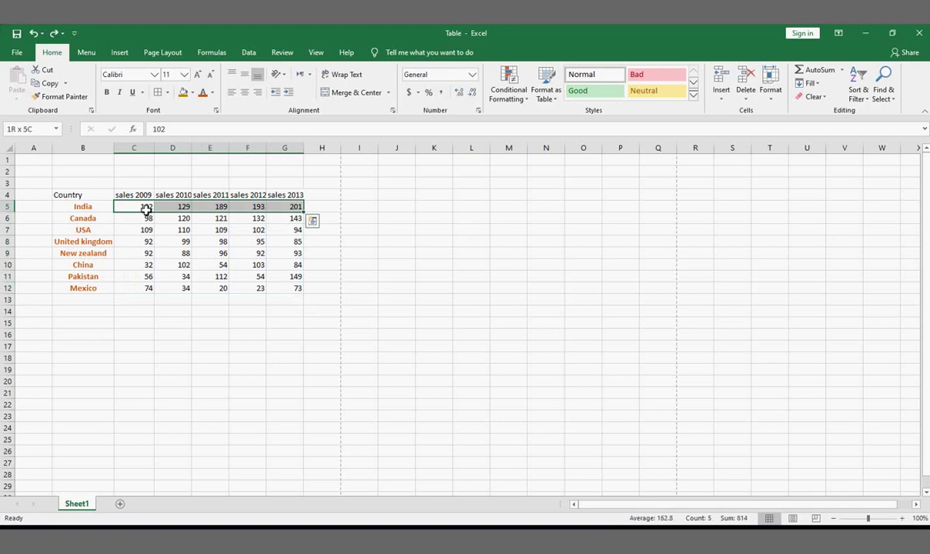
key(shift+Down)
key(shift+Down)
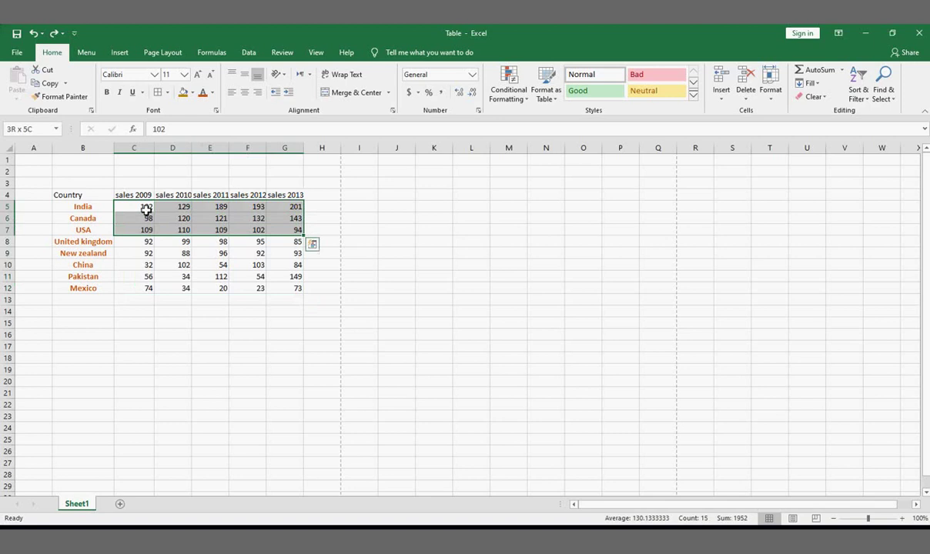
key(shift+Down)
key(shift+Down)
key(shift+Down)
key(shift+Down)
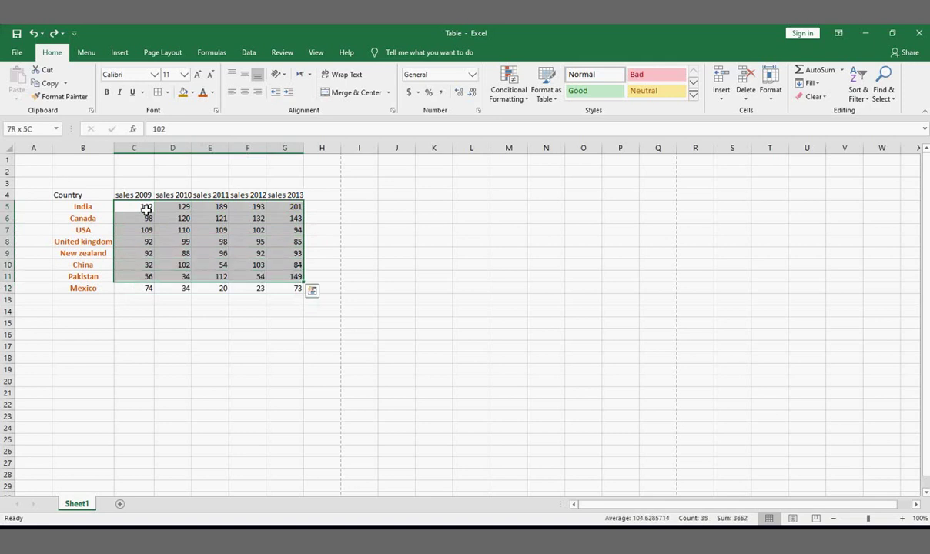
key(shift+Down)
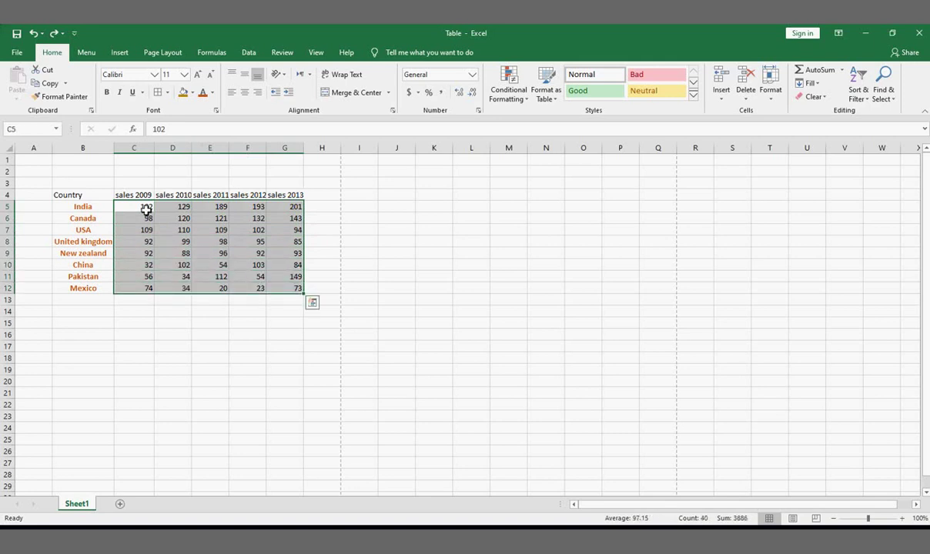
Step: Reselect the full C5:G12 block, India 2009 to Mexico 2013
click(219, 360)
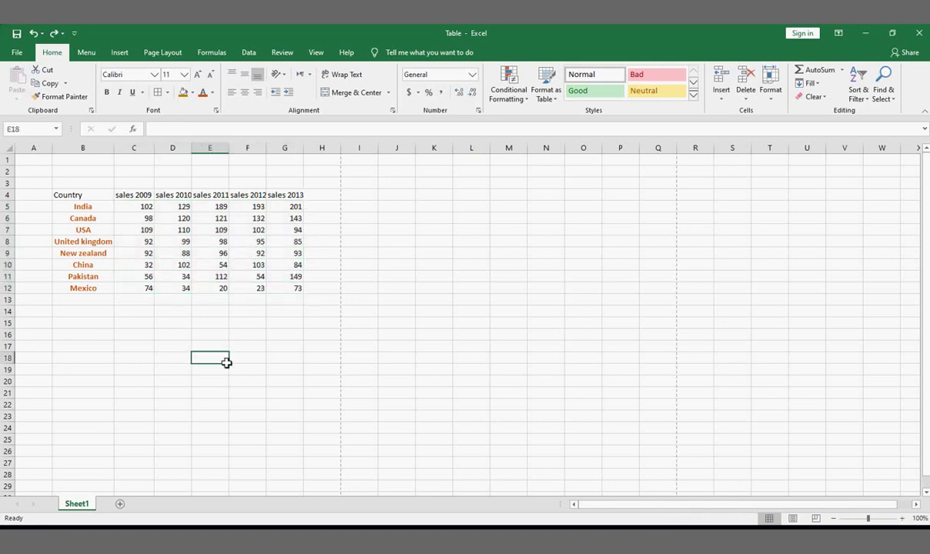
click(142, 209)
drag(143, 210, 296, 291)
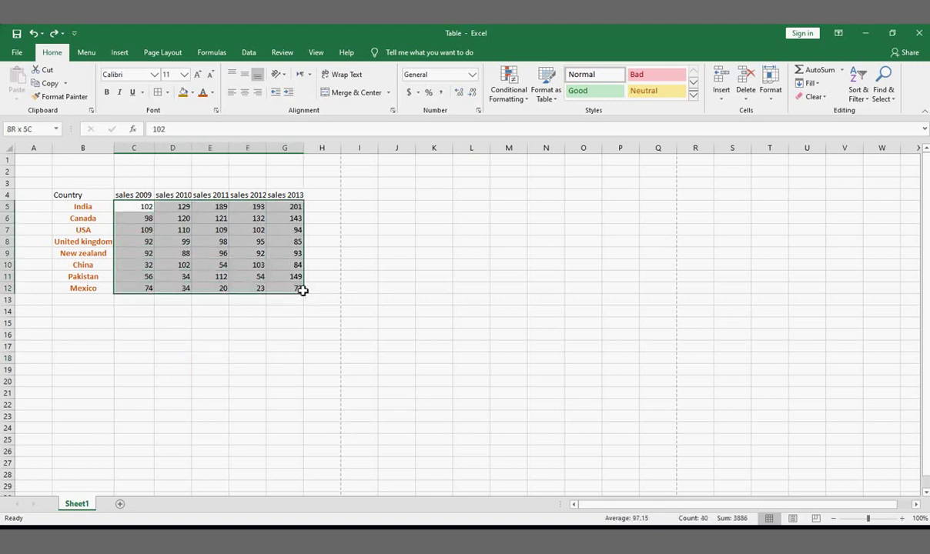
click(132, 207)
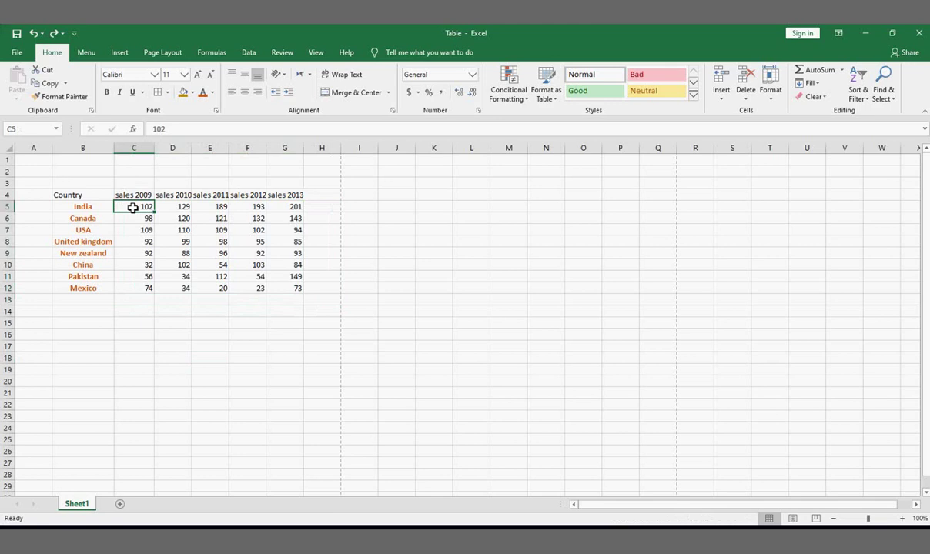
drag(133, 208, 284, 295)
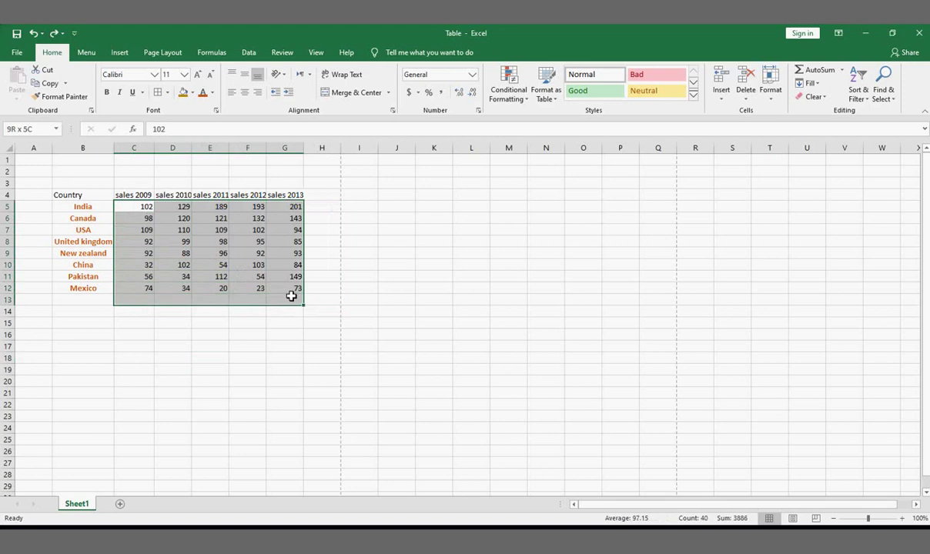
drag(283, 295, 294, 290)
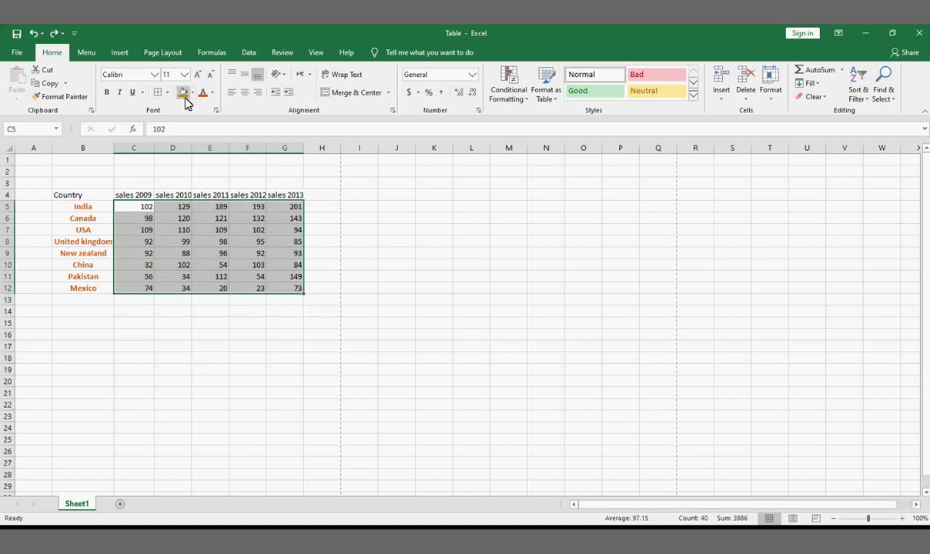
Step: Centre the C5:G12 figures and fill them with Orange, Accent 2, Lighter 80%
click(243, 92)
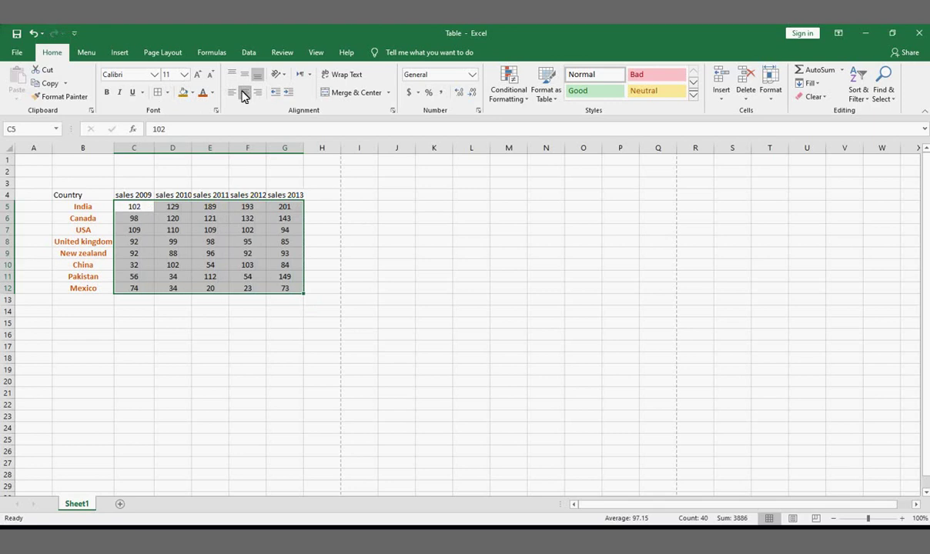
click(193, 93)
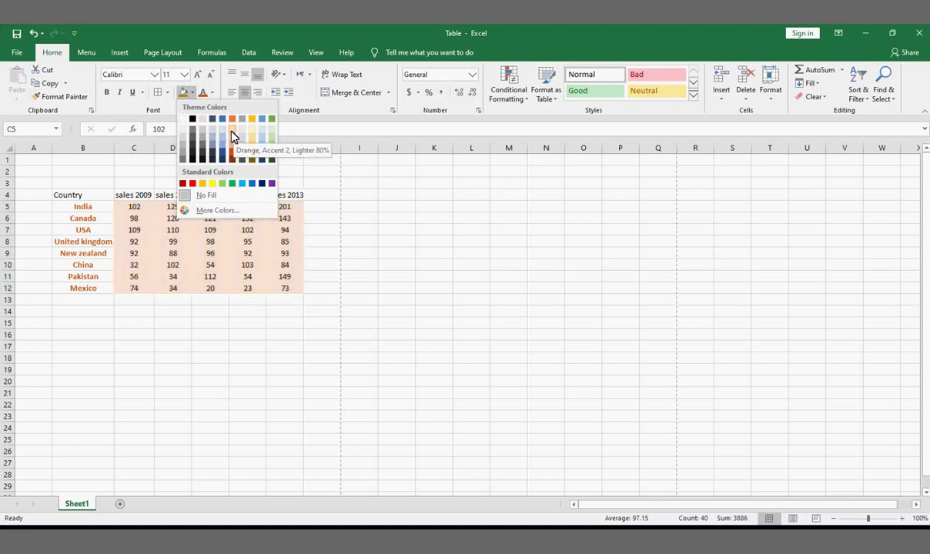
click(233, 136)
click(245, 378)
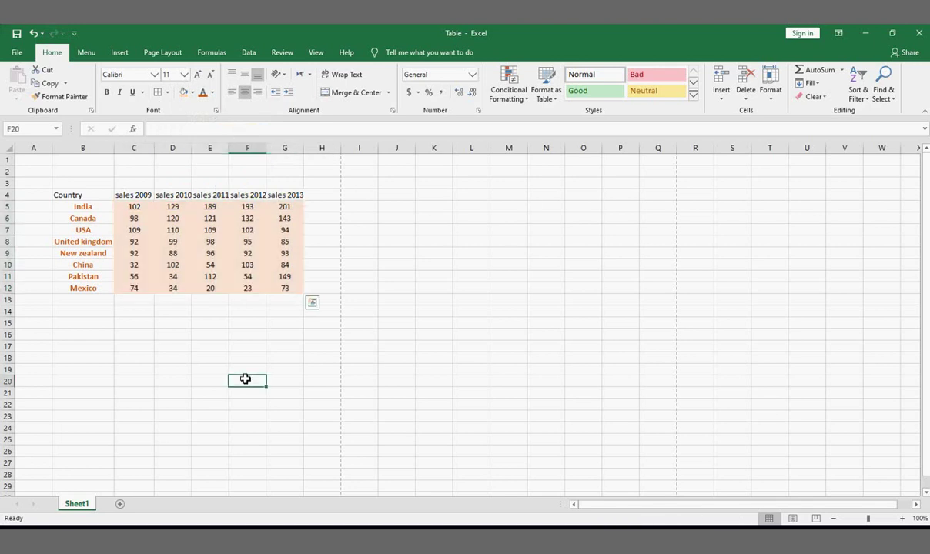
Step: Fill header cells B4:G4, Country through sales 2013, with a light gold theme colour
click(83, 195)
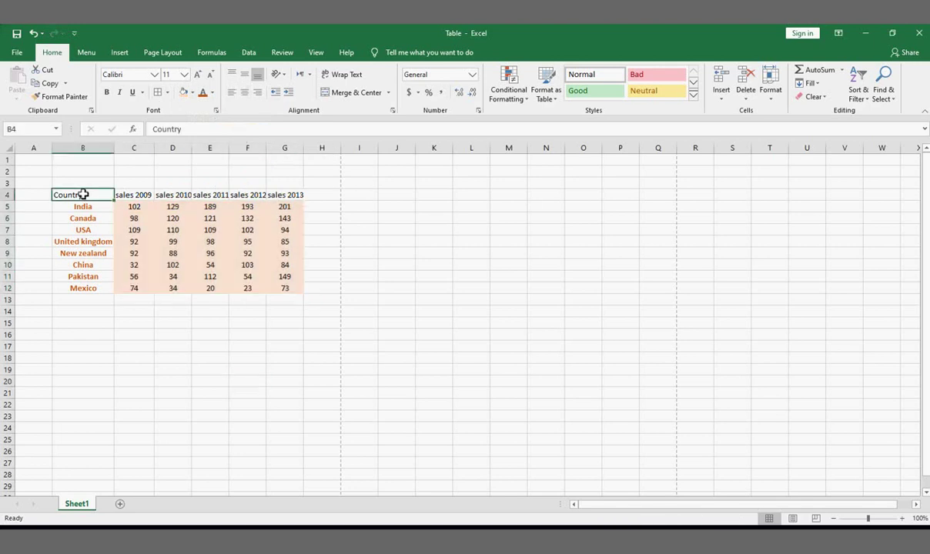
drag(83, 195, 293, 194)
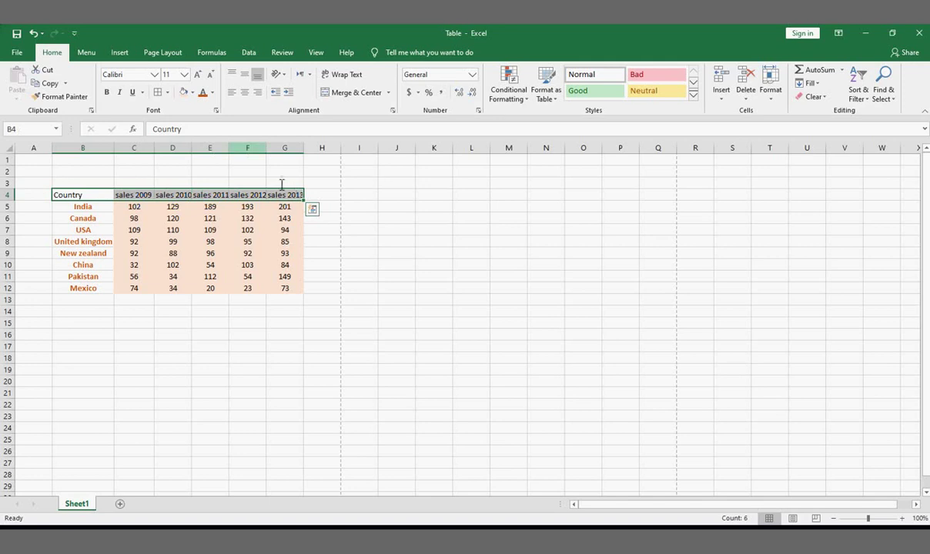
click(193, 92)
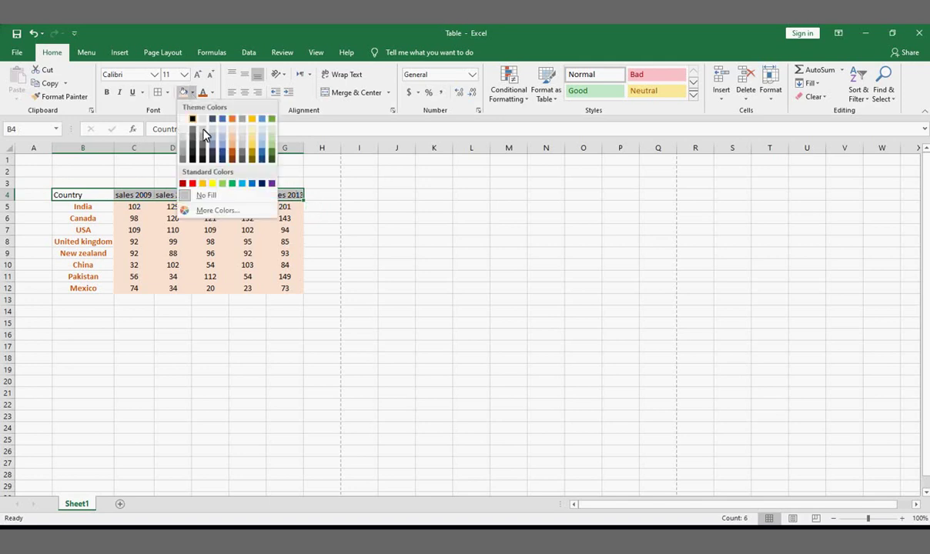
click(251, 136)
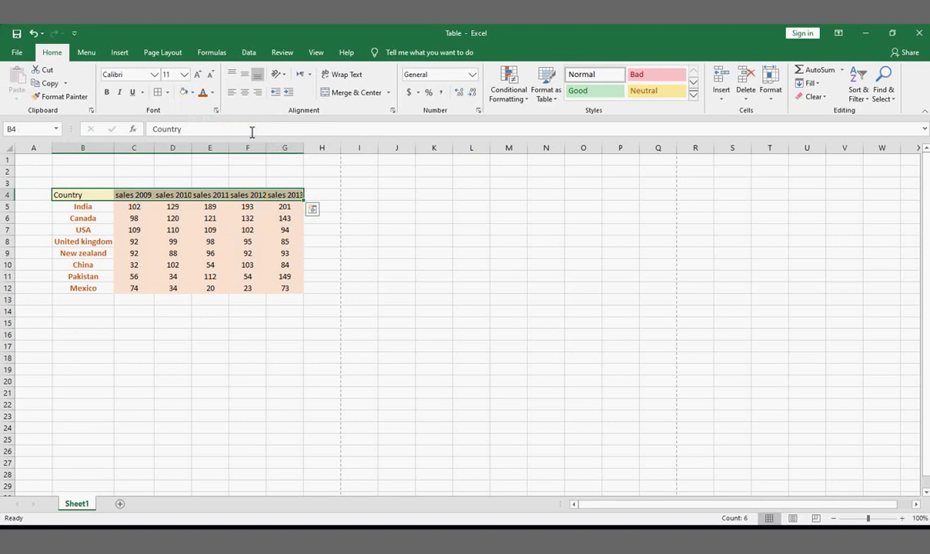
click(276, 429)
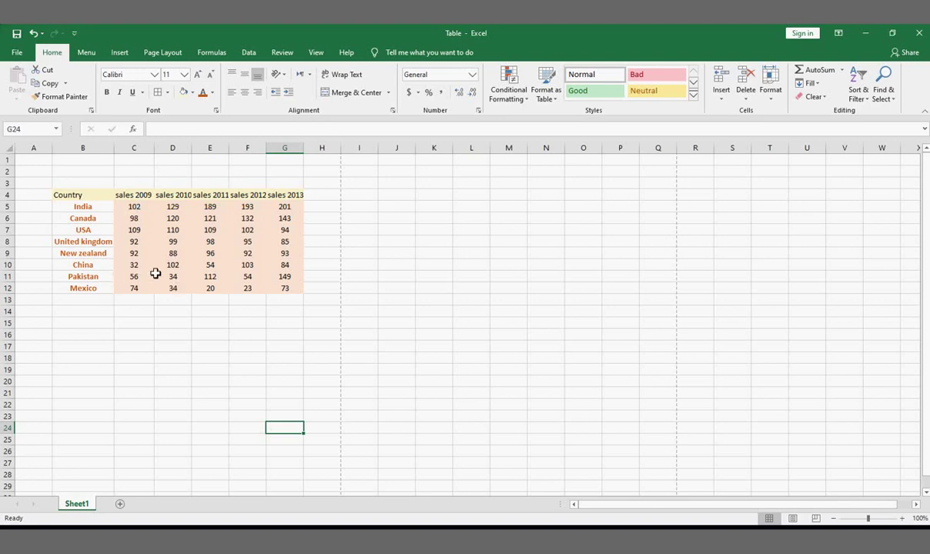
Step: Preview the shaded table on one A4 portrait page, then exit back to the worksheet
key(ctrl+p)
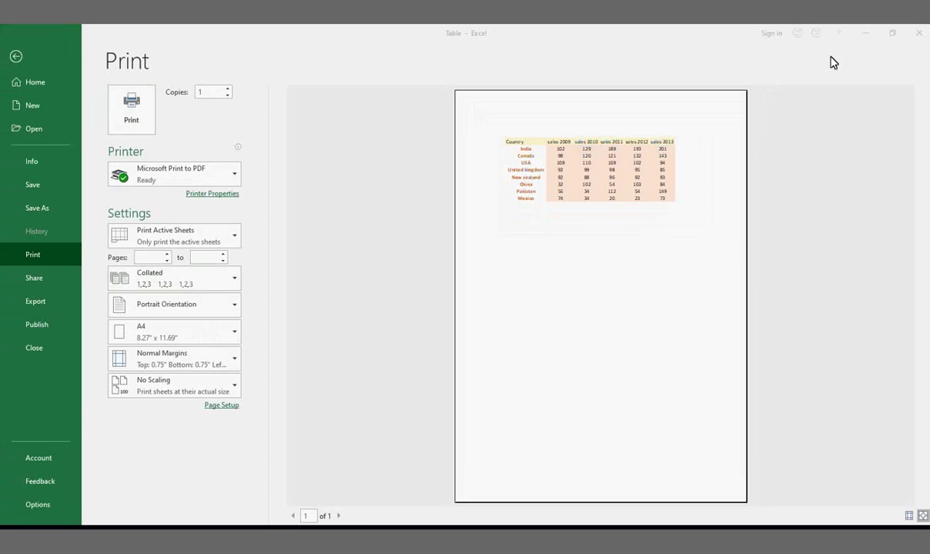
click(16, 58)
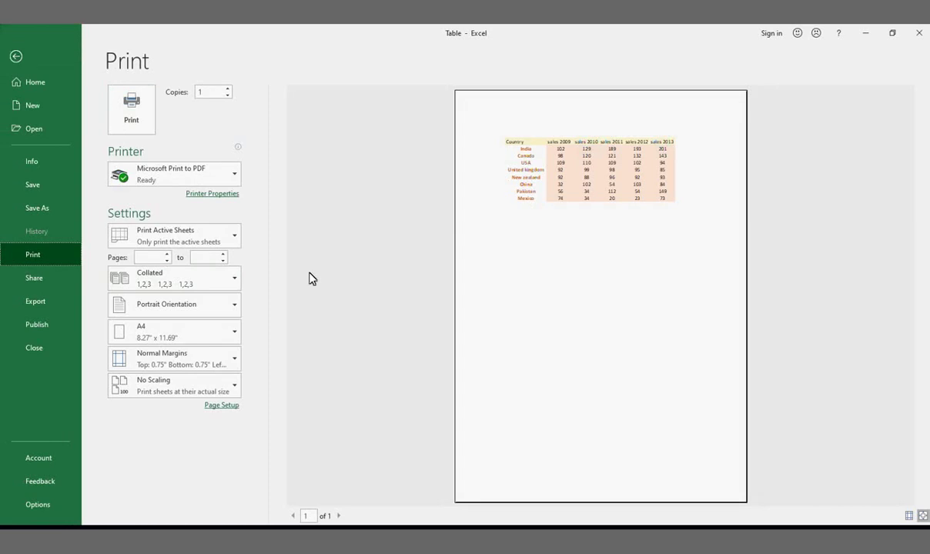
click(16, 57)
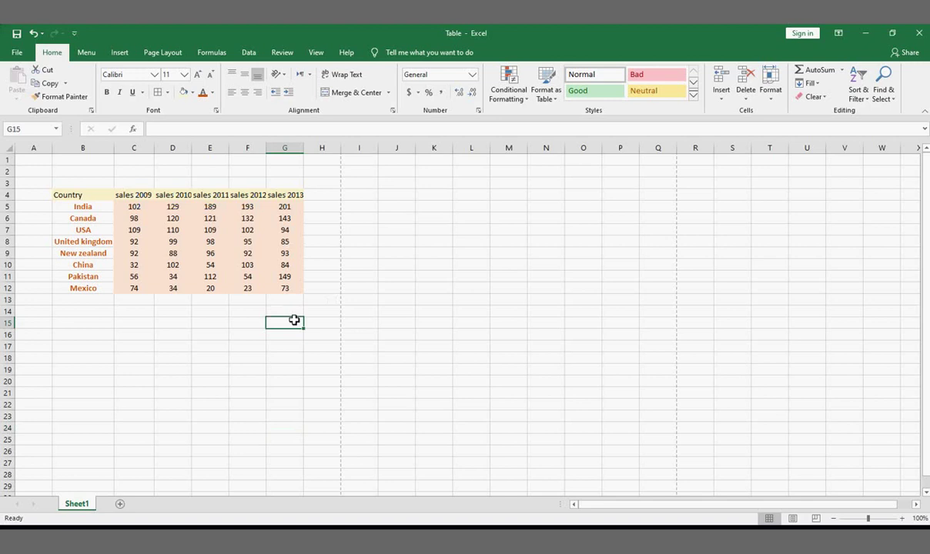
click(69, 199)
mouse_move(69, 199)
mouse_down()
mouse_move(175, 221)
mouse_move(285, 276)
mouse_move(280, 285)
mouse_up()
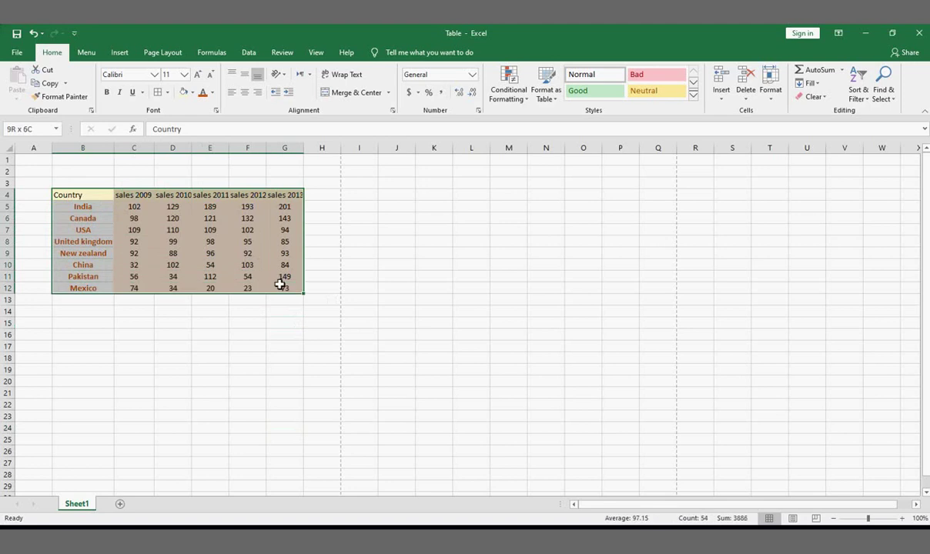
click(71, 194)
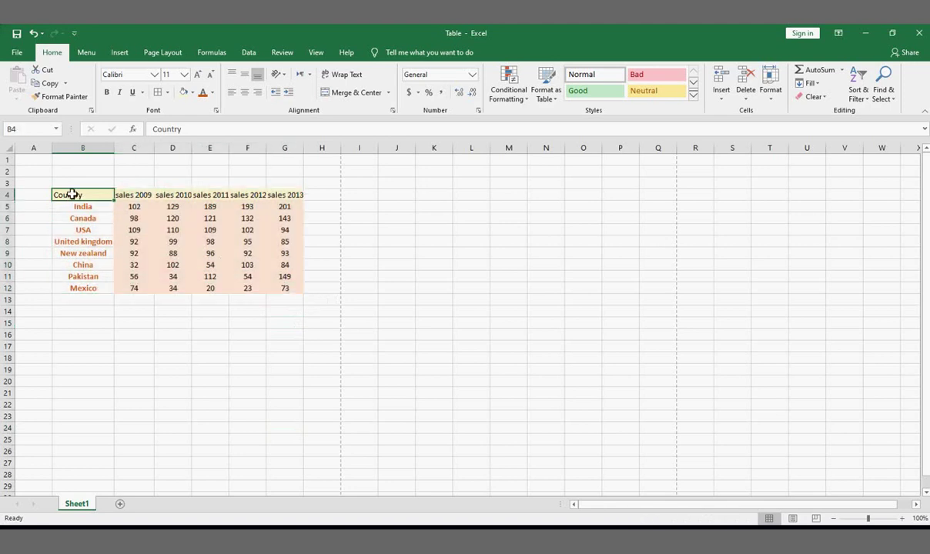
mouse_move(70, 195)
mouse_down()
mouse_move(186, 235)
mouse_move(280, 285)
mouse_up()
click(90, 195)
drag(90, 197, 283, 286)
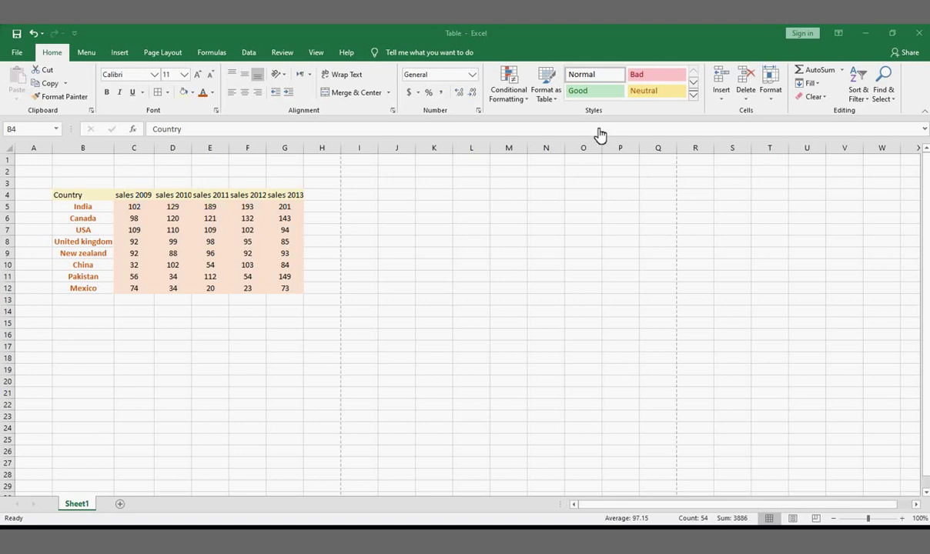
click(94, 200)
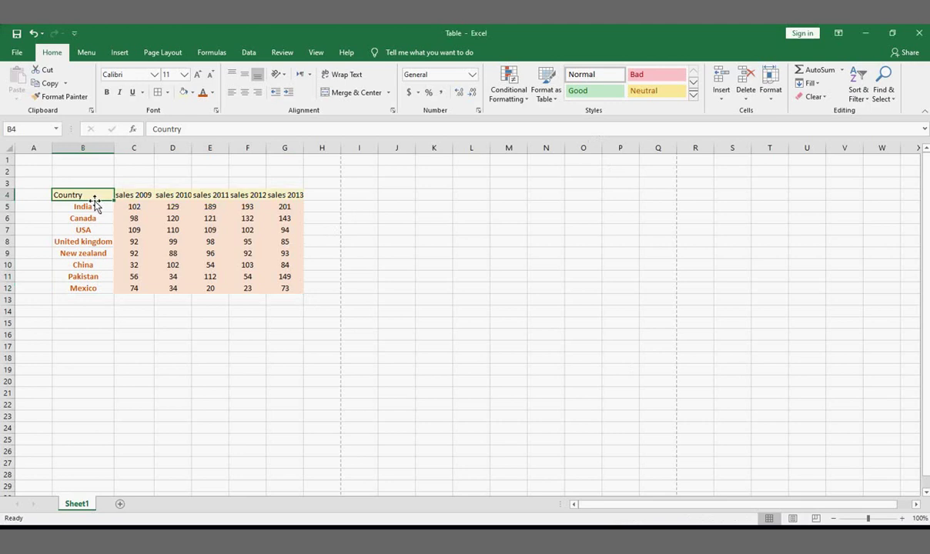
shift+click(286, 195)
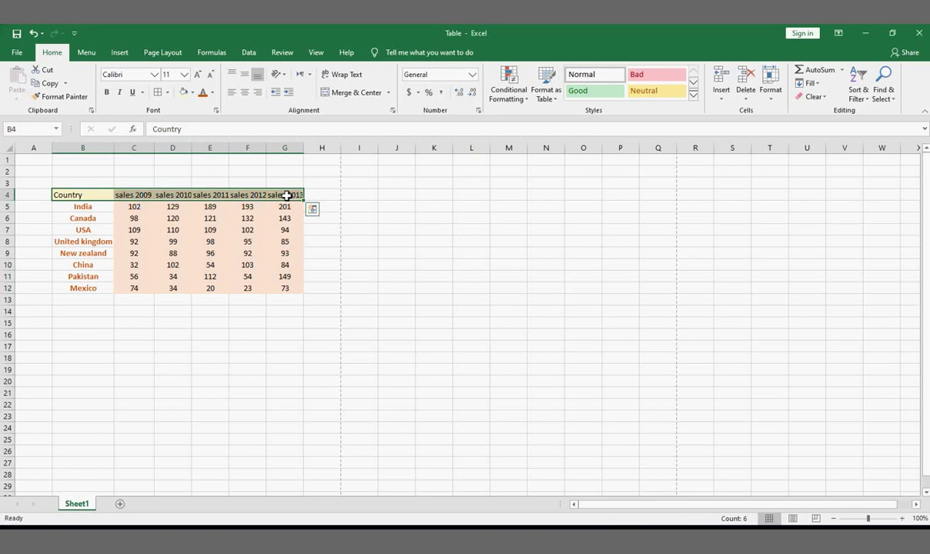
click(217, 369)
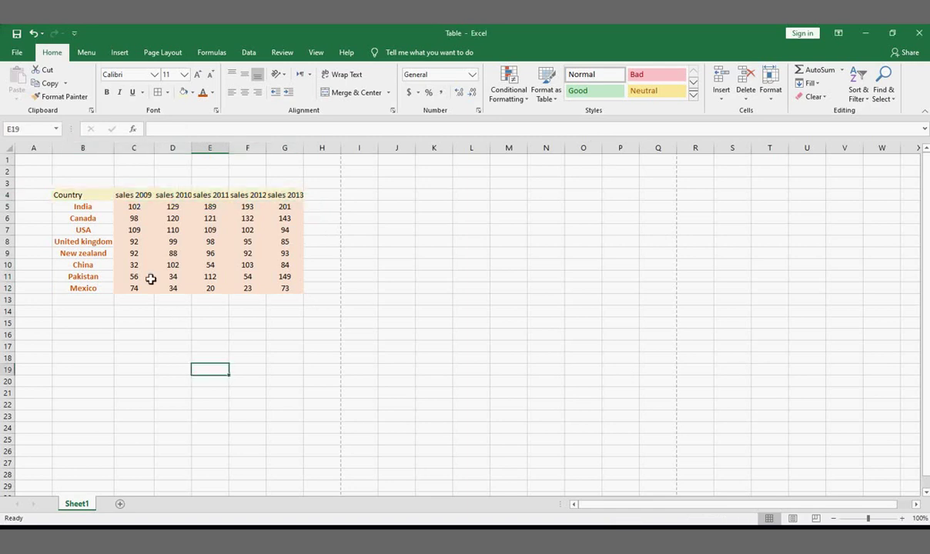
click(85, 197)
drag(86, 197, 281, 197)
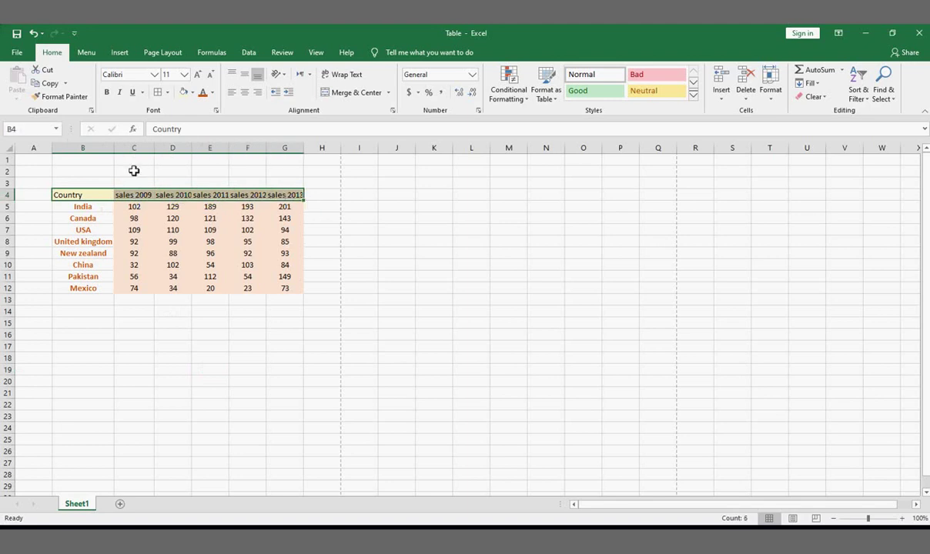
click(89, 219)
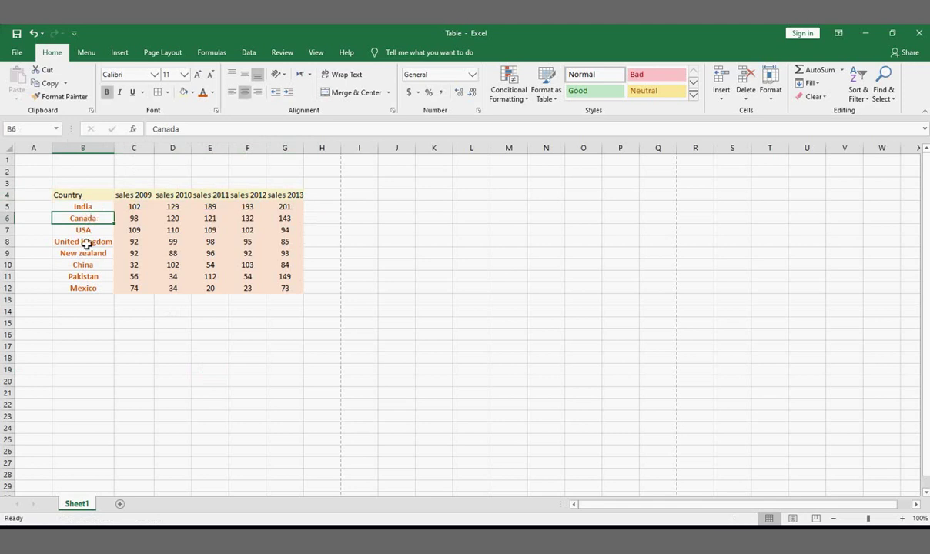
ctrl+click(87, 243)
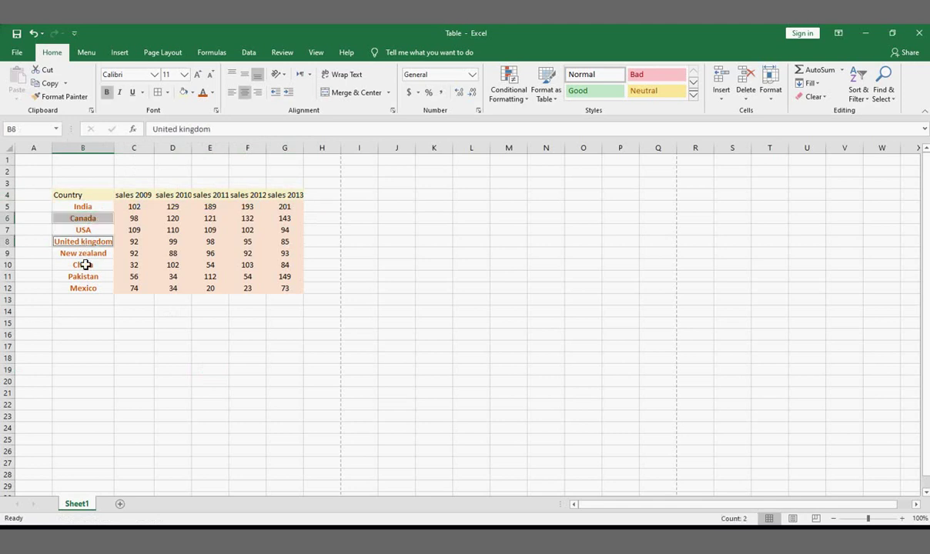
ctrl+click(83, 278)
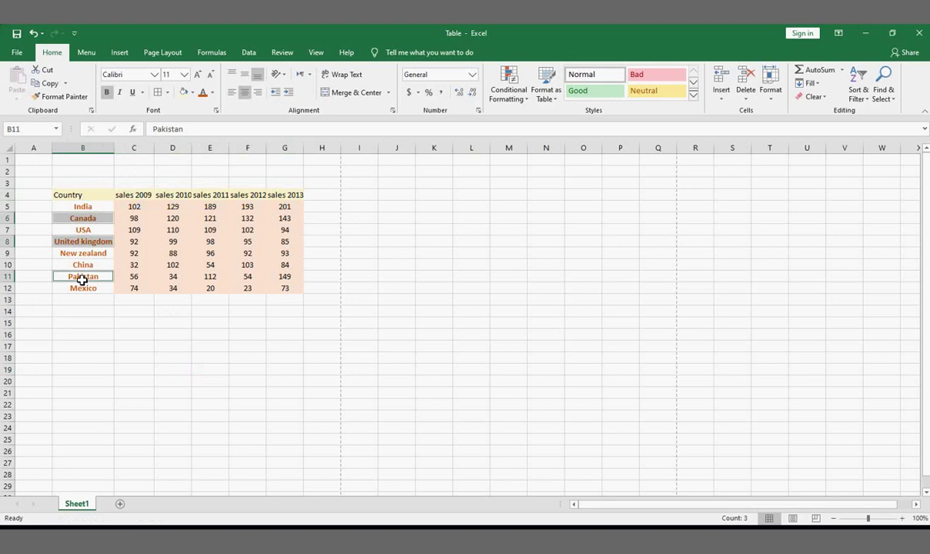
click(77, 207)
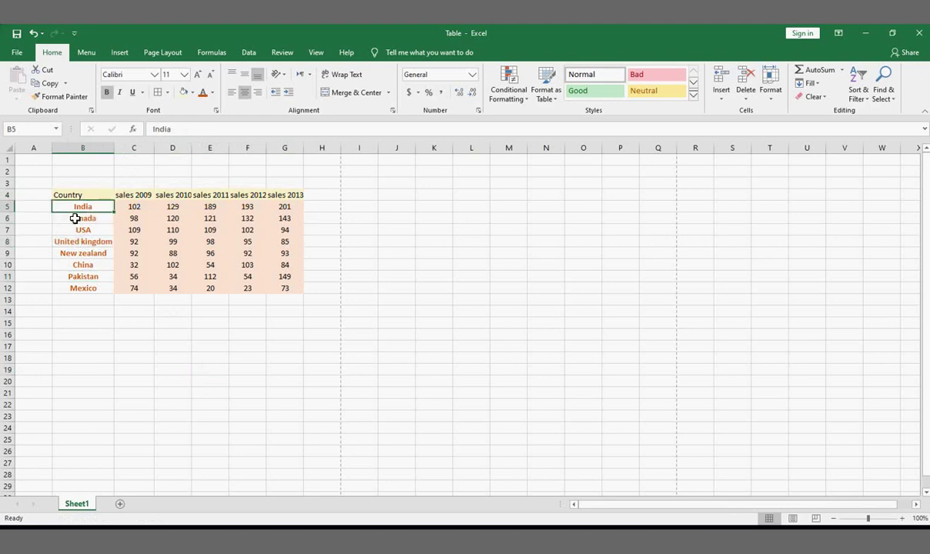
click(75, 218)
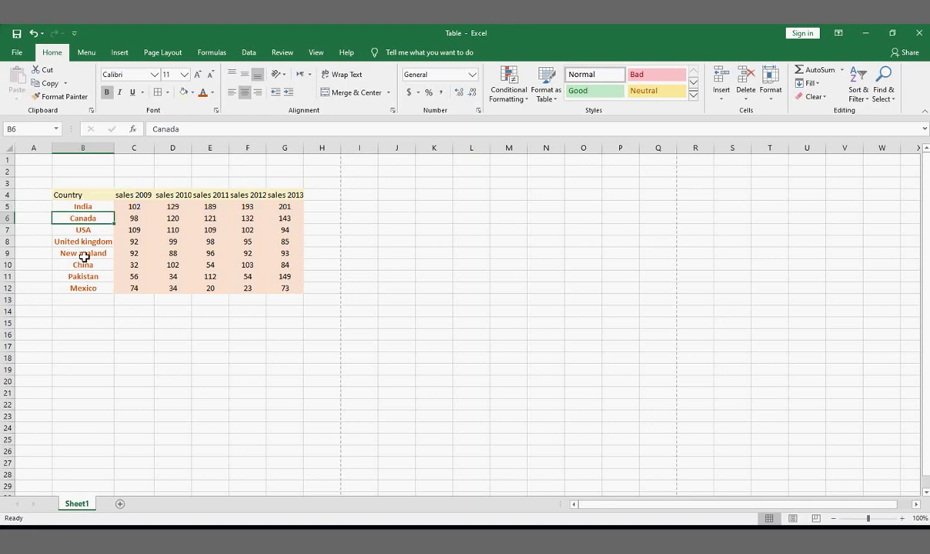
ctrl+click(87, 242)
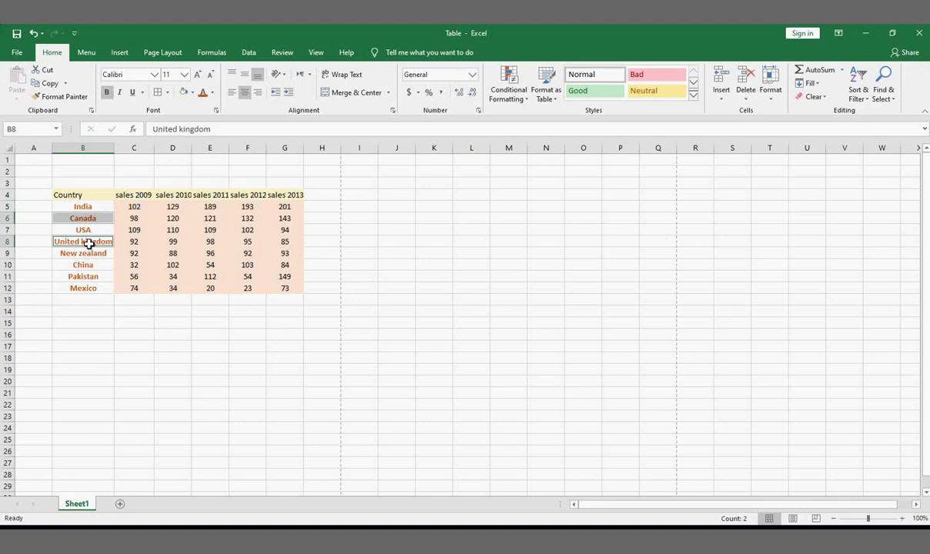
ctrl+click(83, 276)
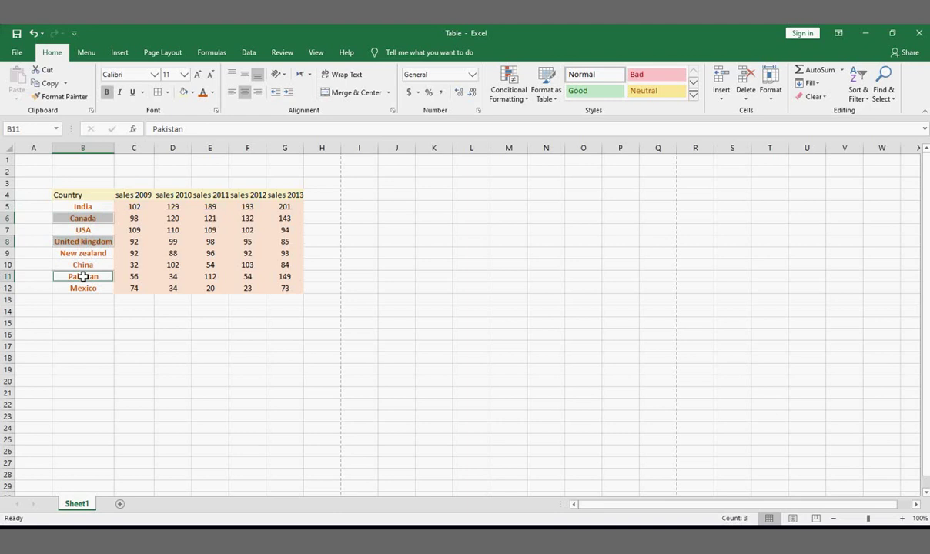
click(81, 197)
Step: Select the table B4:G12 and open Format Cells from the Format menu, then close it
drag(81, 198, 283, 287)
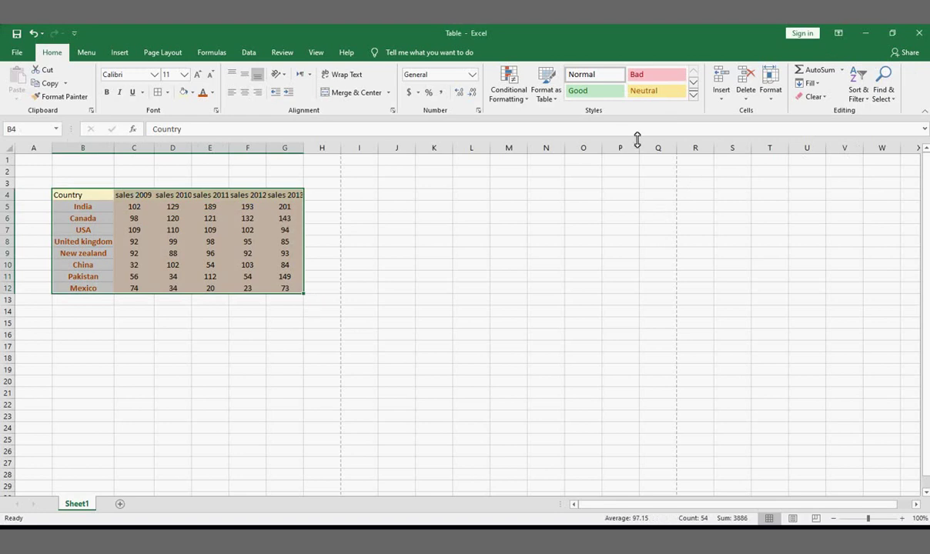
click(770, 100)
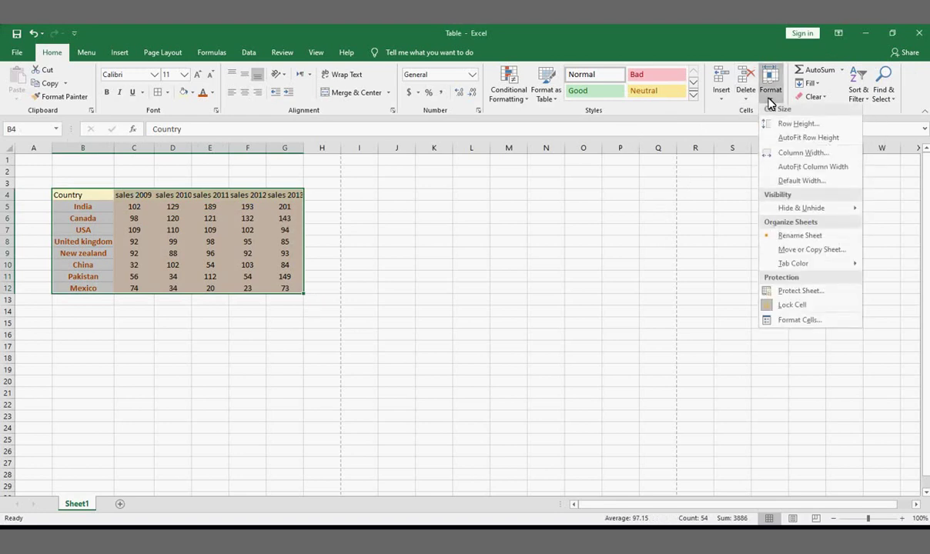
click(793, 322)
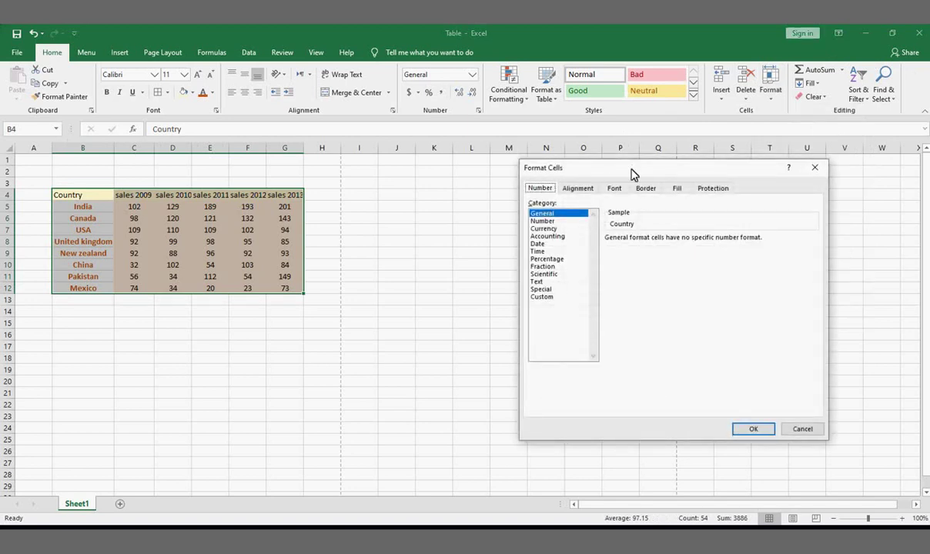
drag(639, 174, 541, 177)
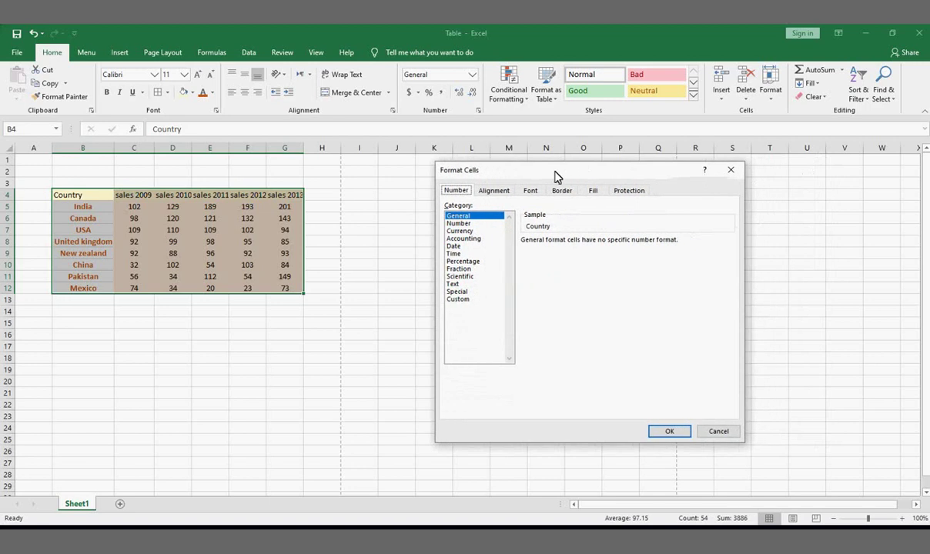
click(719, 171)
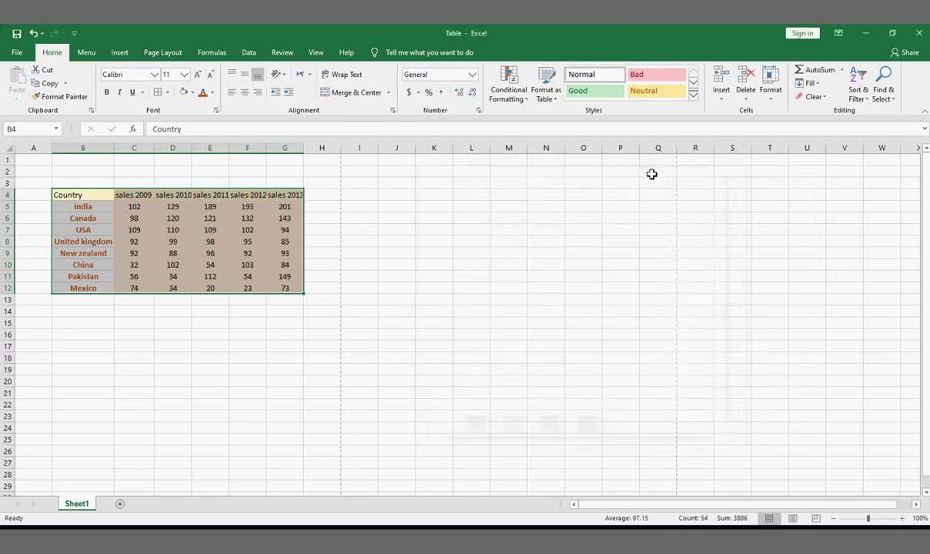
Step: Reopen Format Cells from the shortcut menu and Alignment launcher, viewing the Border settings
right_click(220, 222)
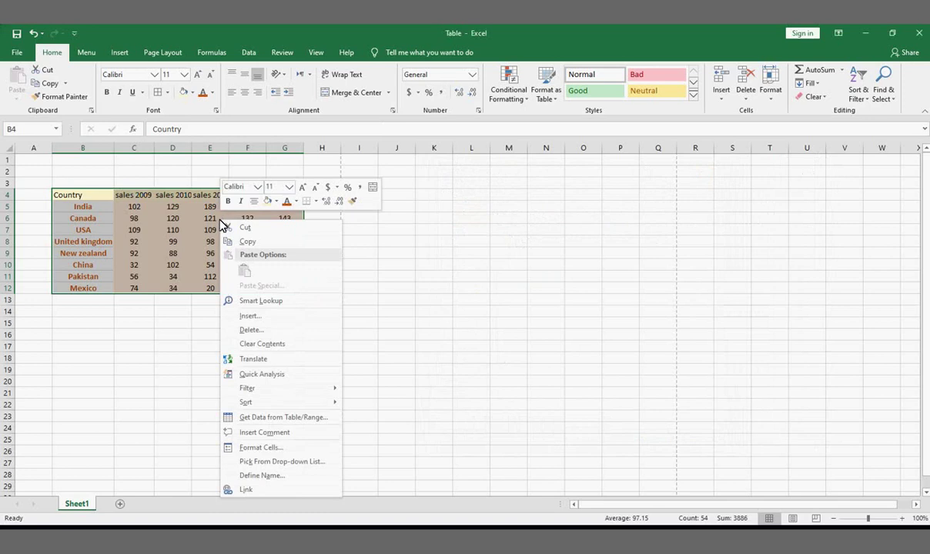
click(250, 451)
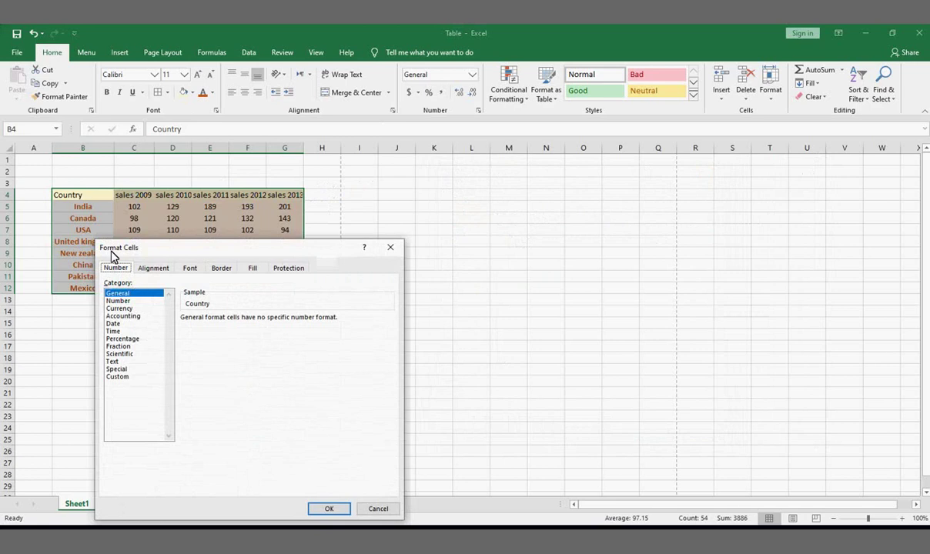
click(390, 248)
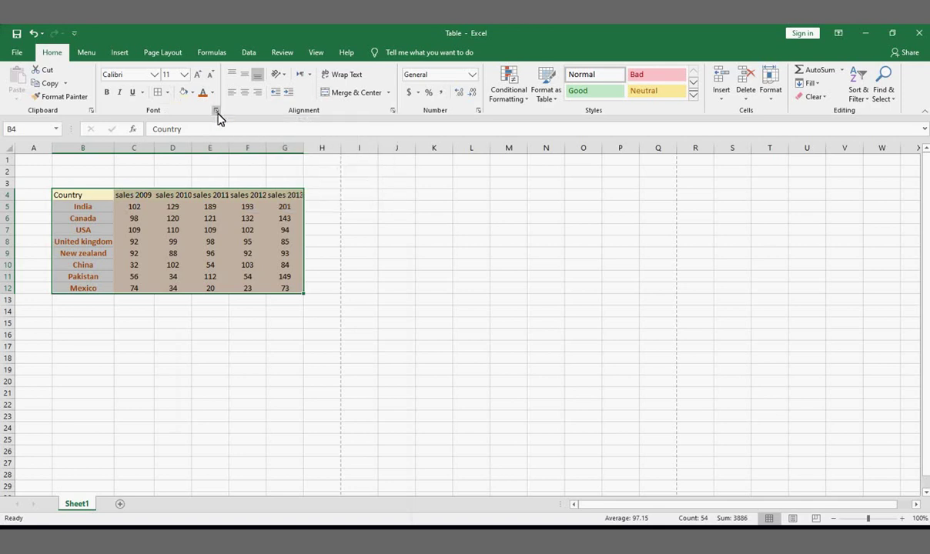
click(393, 111)
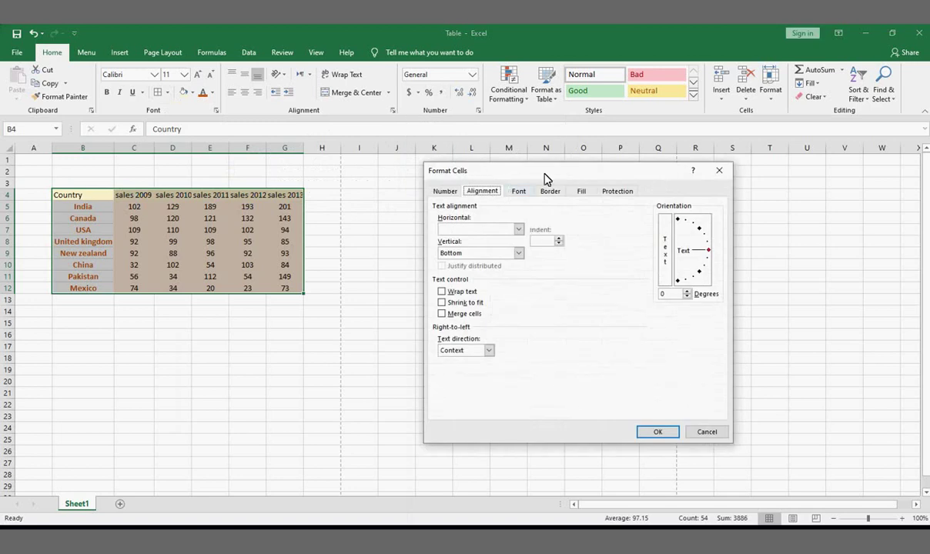
click(550, 192)
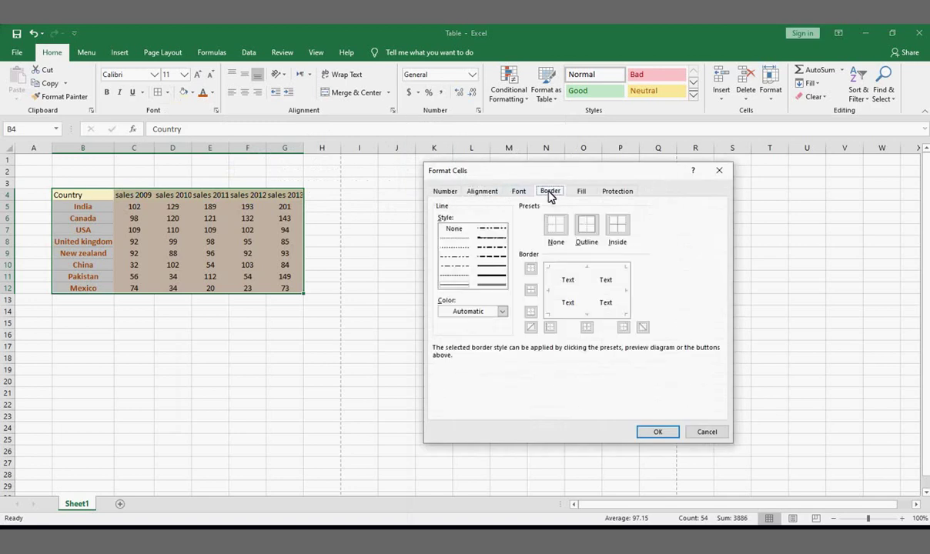
click(719, 171)
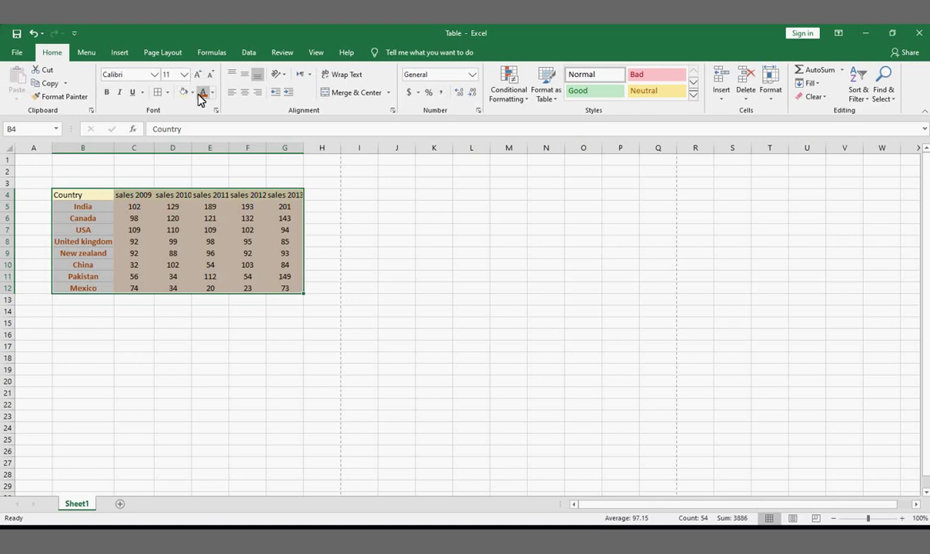
Step: Apply a thick solid outline border around table B4:G12 through More Borders
click(167, 93)
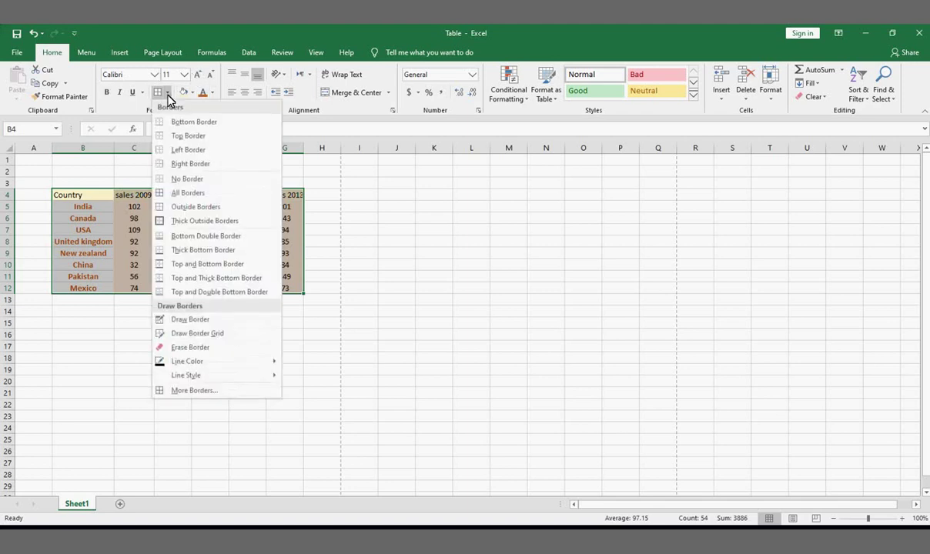
click(208, 392)
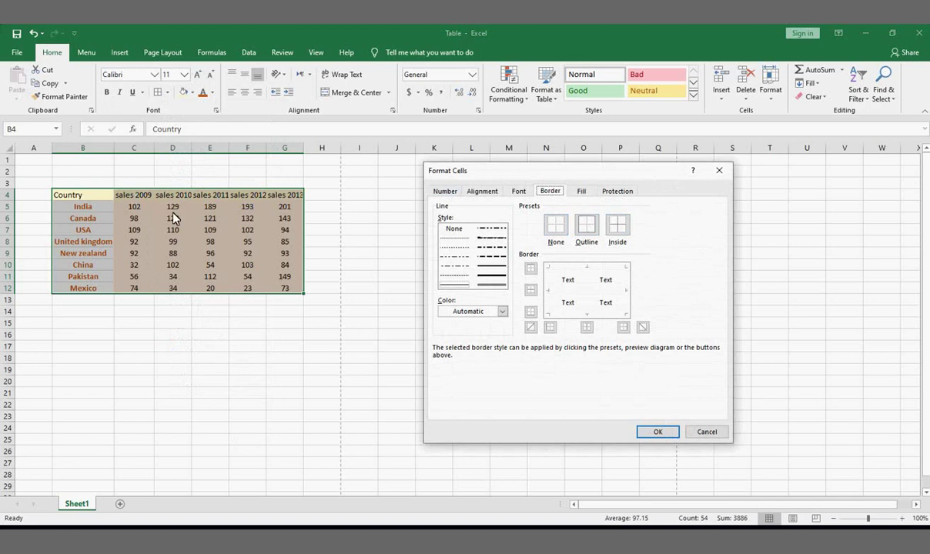
click(587, 239)
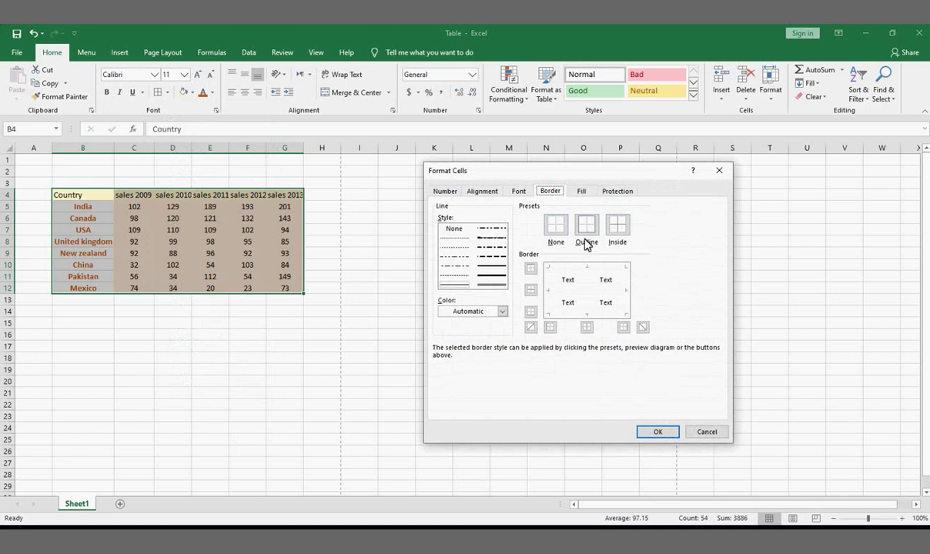
click(492, 277)
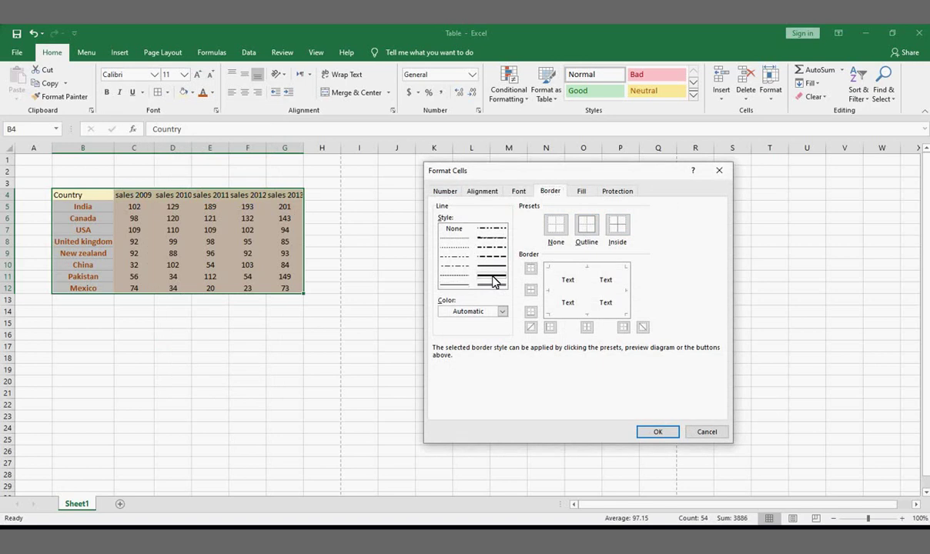
click(587, 236)
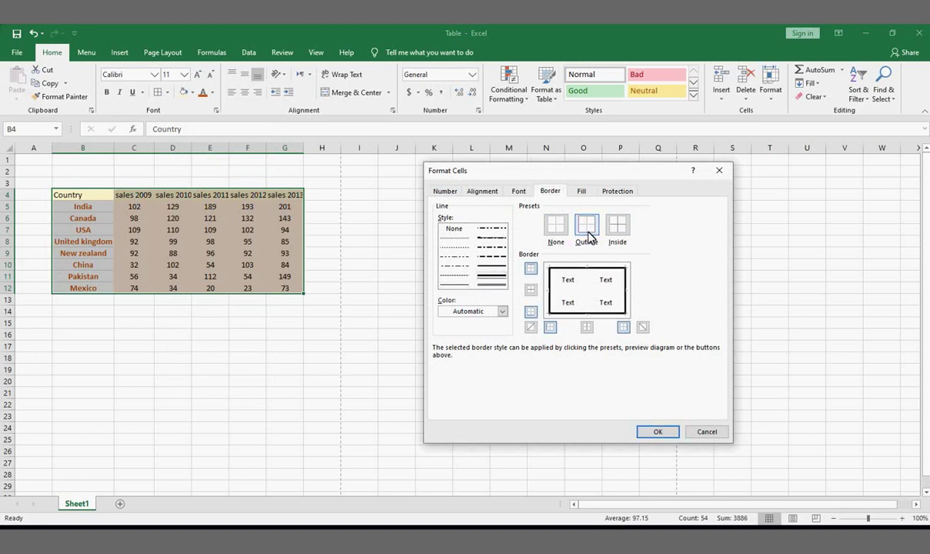
click(659, 438)
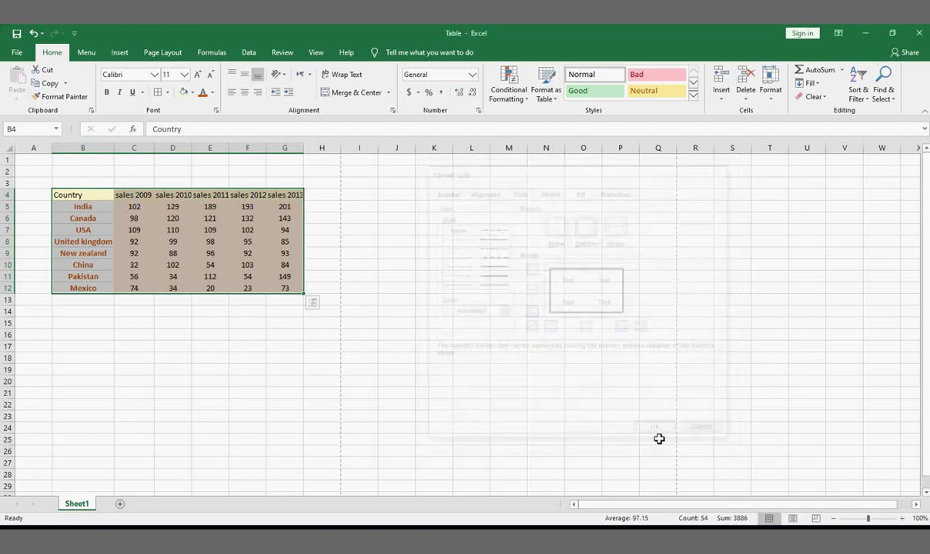
click(267, 429)
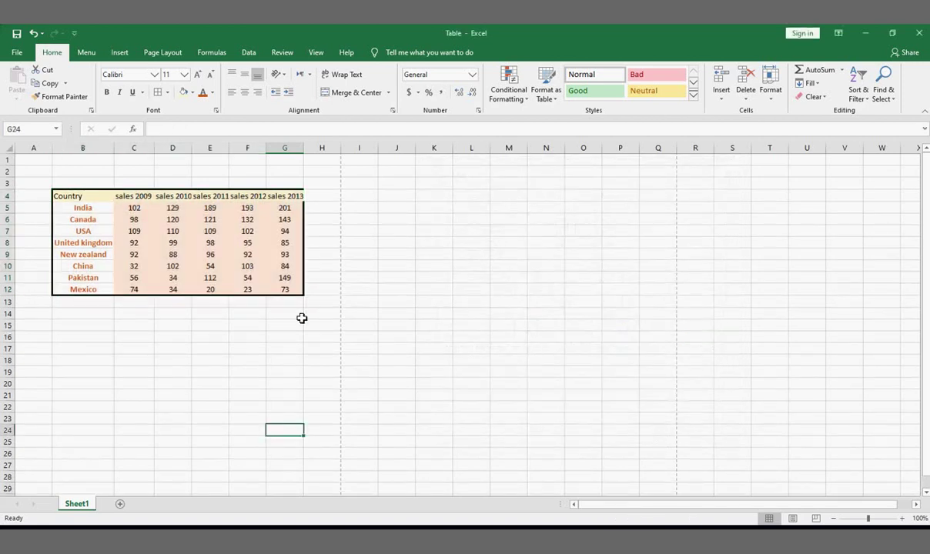
Step: Autofit column G and widen columns C–G so 'sales 2009'–'sales 2013' headings fit
click(304, 154)
double_click(304, 154)
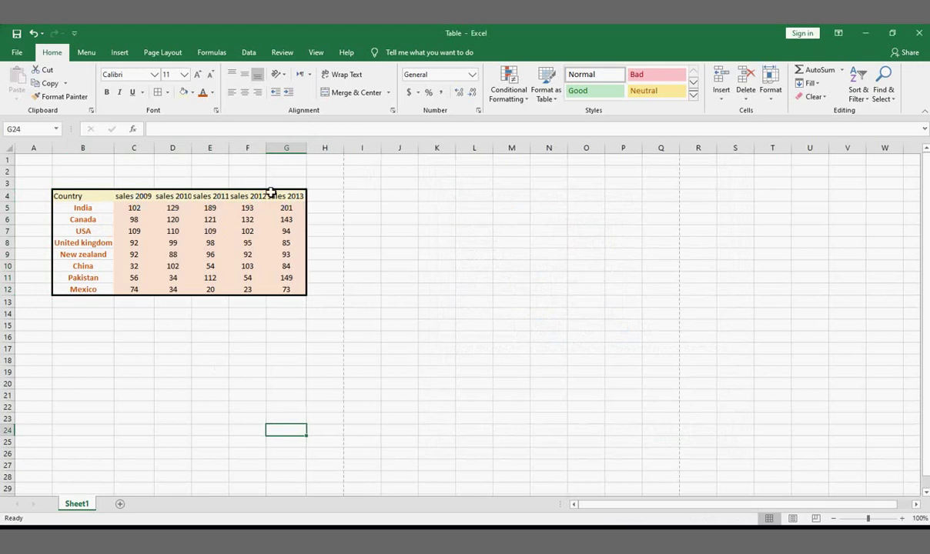
click(266, 148)
drag(267, 149, 194, 153)
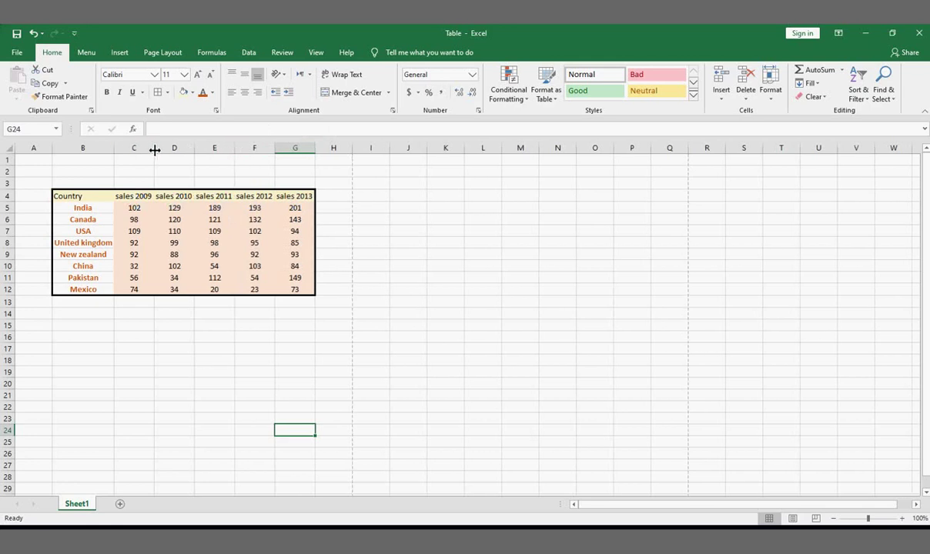
click(295, 384)
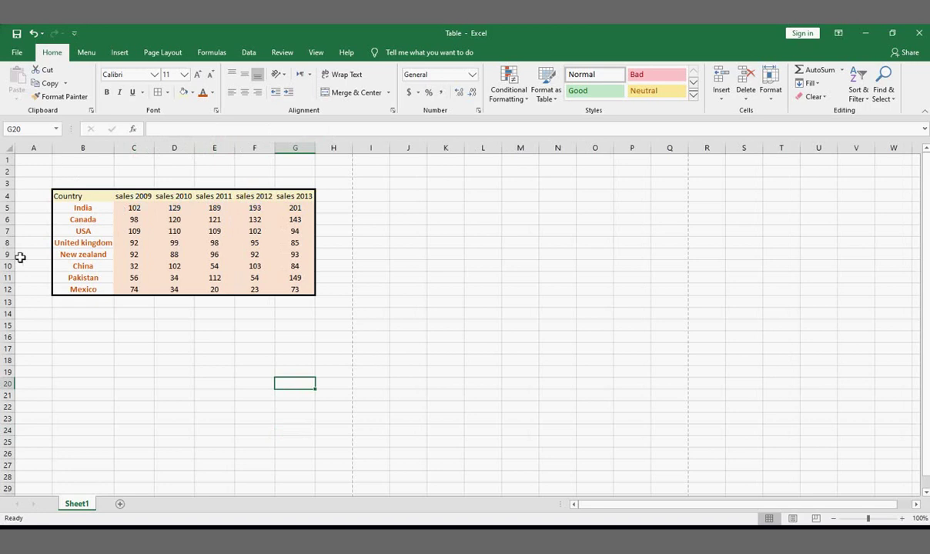
Step: Open the border settings, cancel, and select the whole table B4:G12
click(169, 92)
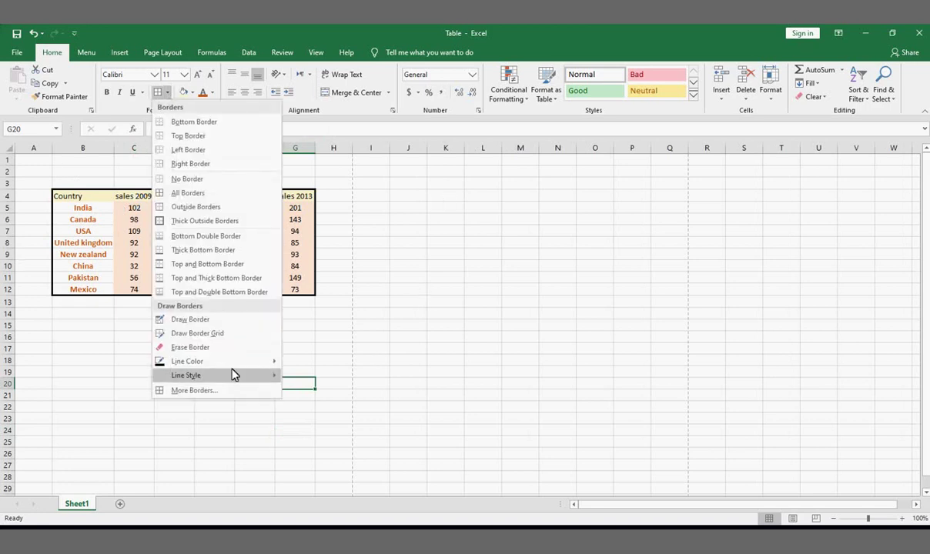
click(221, 391)
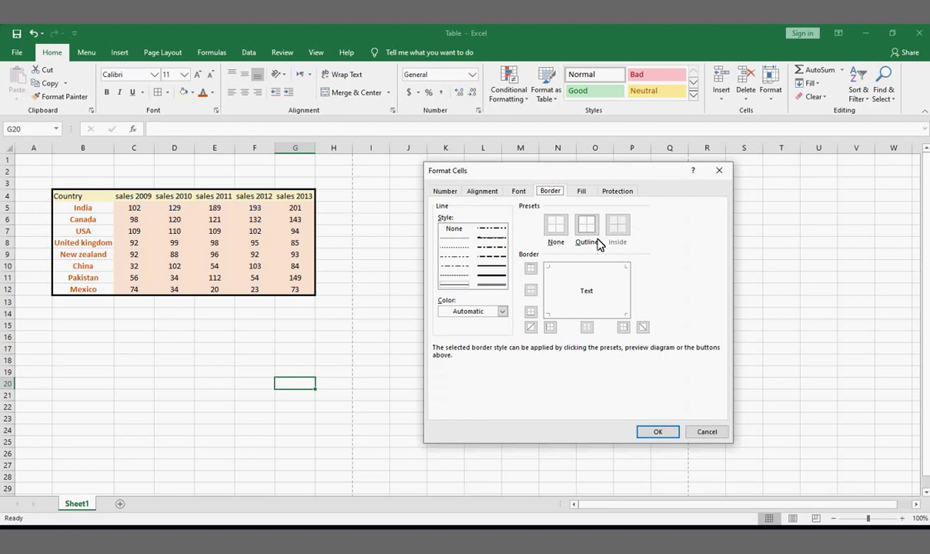
click(708, 432)
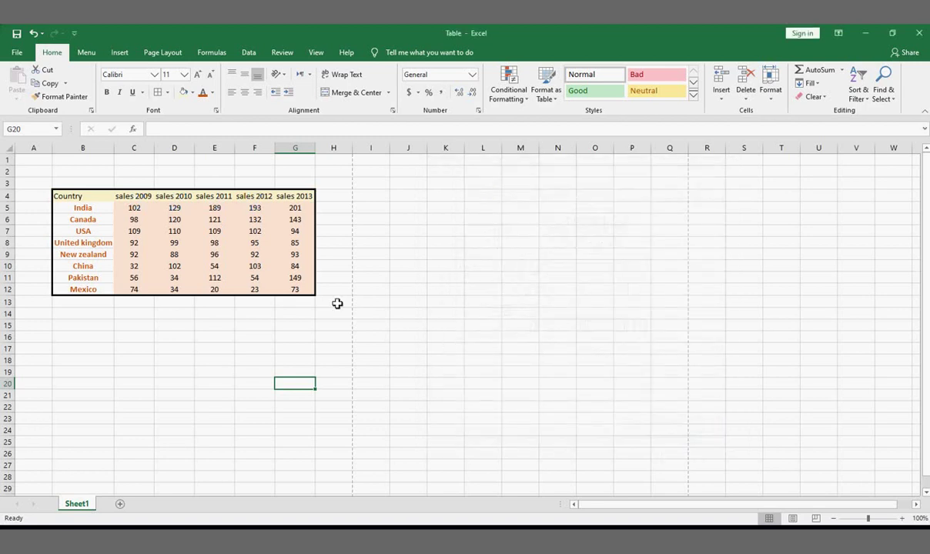
drag(86, 194, 296, 285)
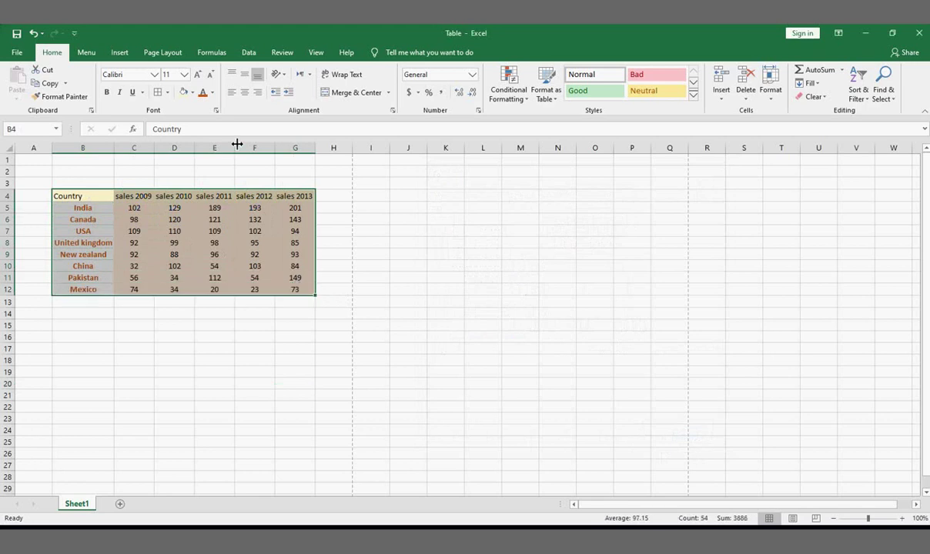
Step: Add thick inside borders between all cells of B4:G12 via More Borders
click(167, 93)
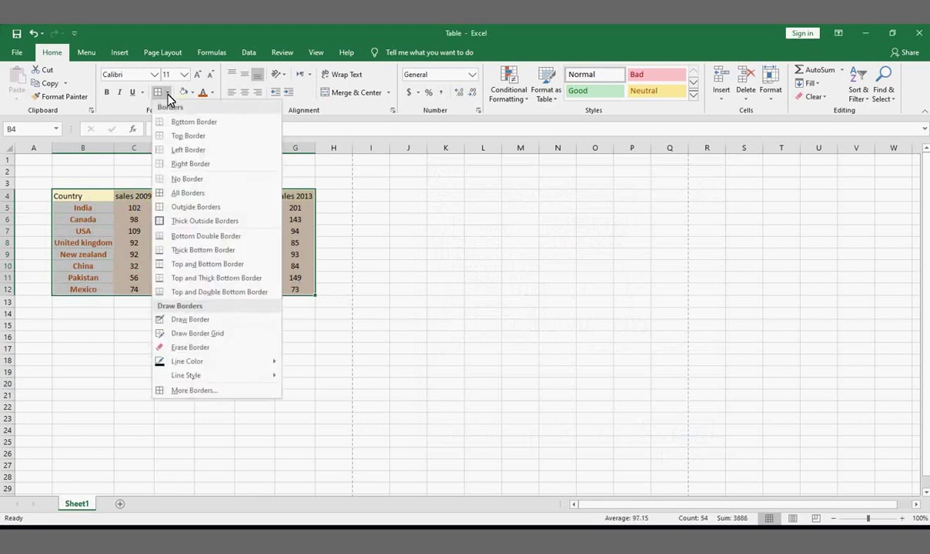
click(186, 391)
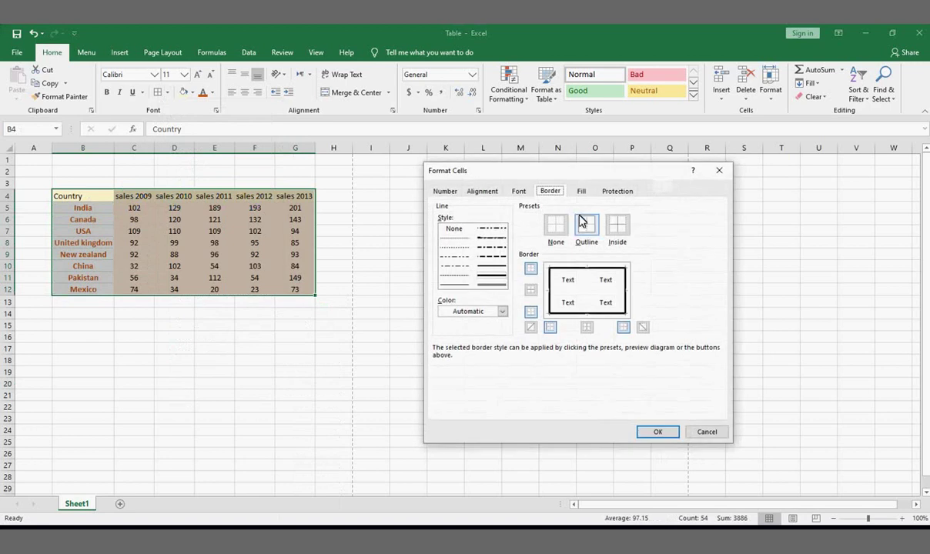
click(618, 225)
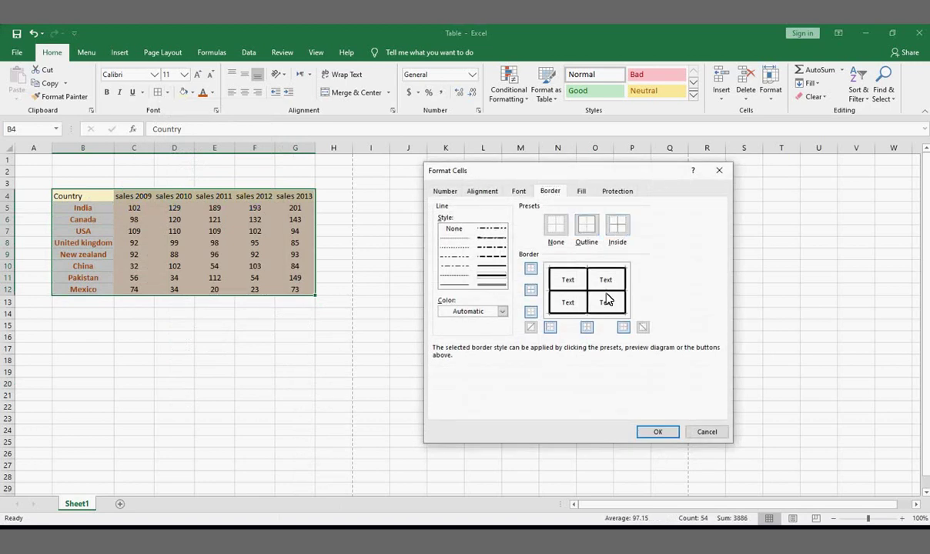
click(477, 270)
click(484, 284)
click(486, 287)
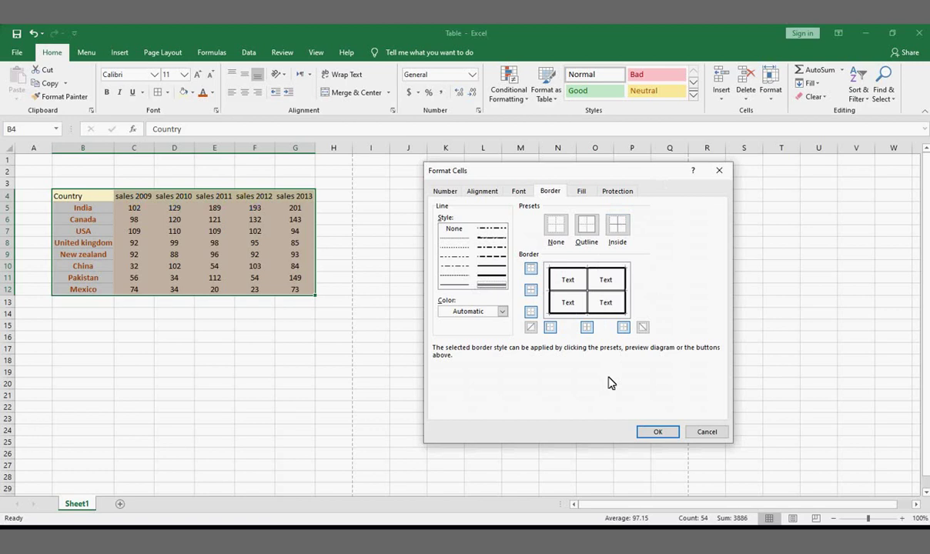
click(657, 432)
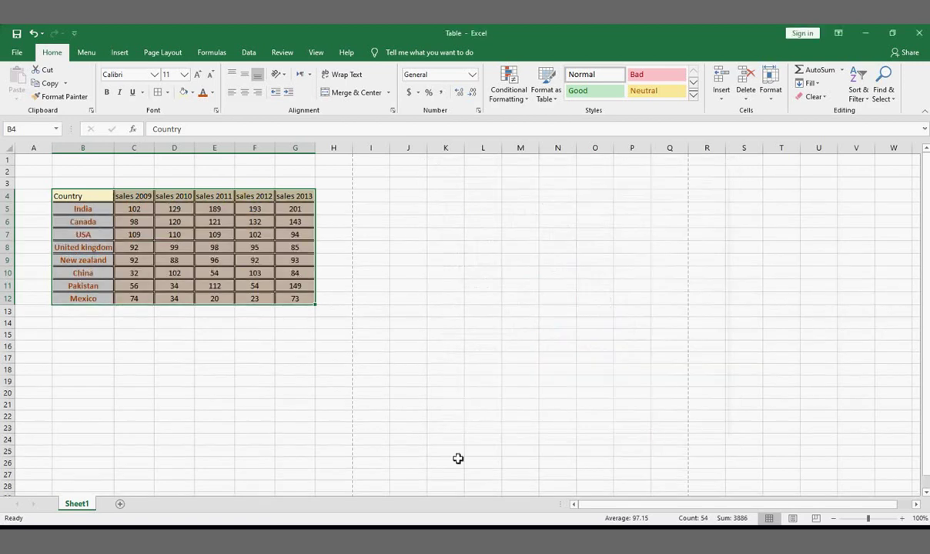
click(147, 474)
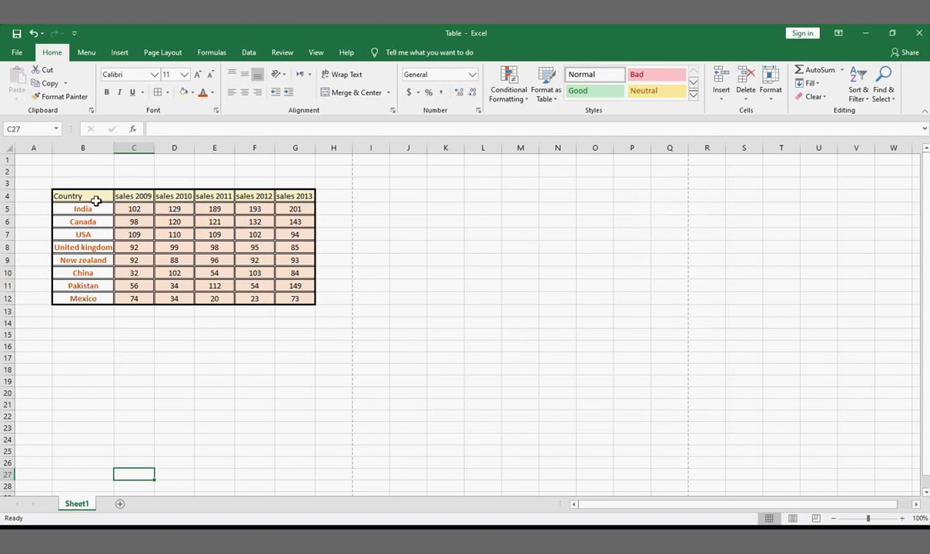
Step: Switch the inside lines of B4:G12 to a dashed style through More Borders
drag(100, 200, 289, 297)
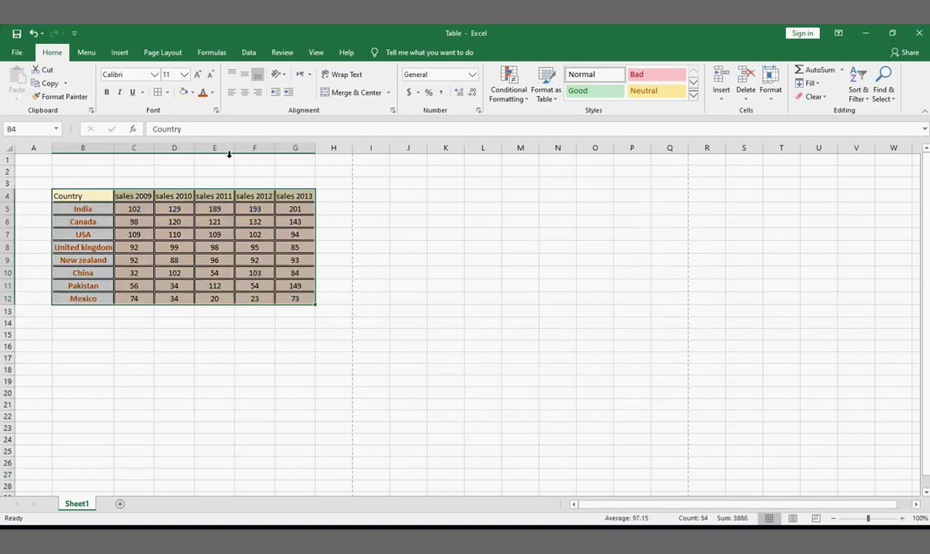
click(167, 92)
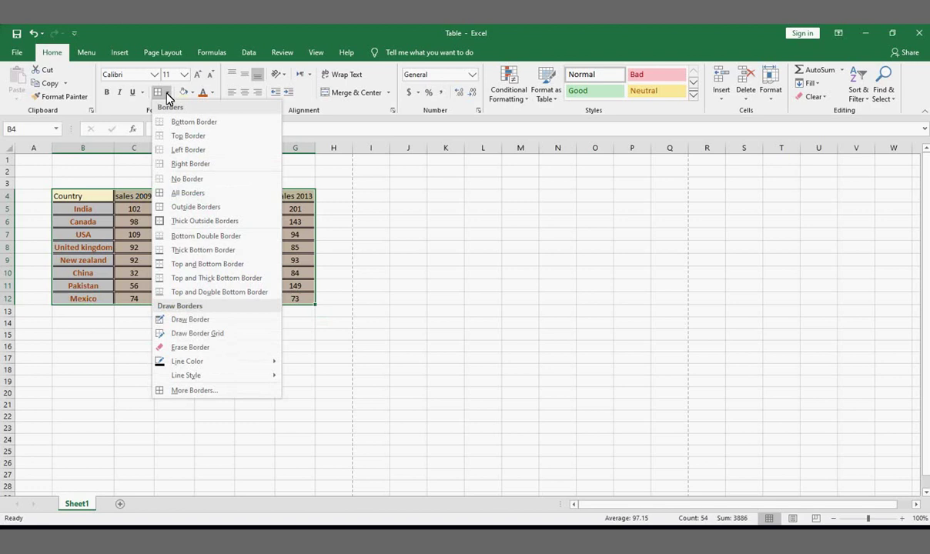
click(213, 392)
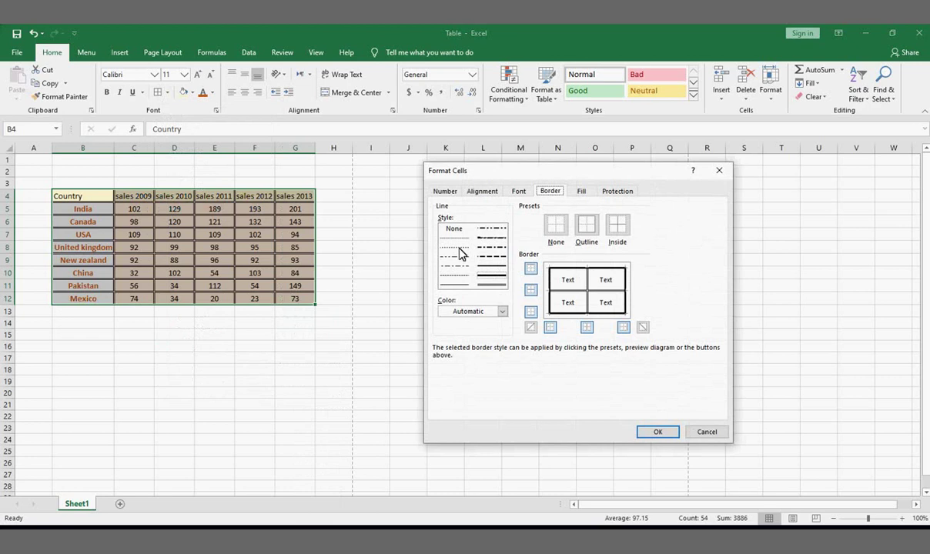
click(587, 284)
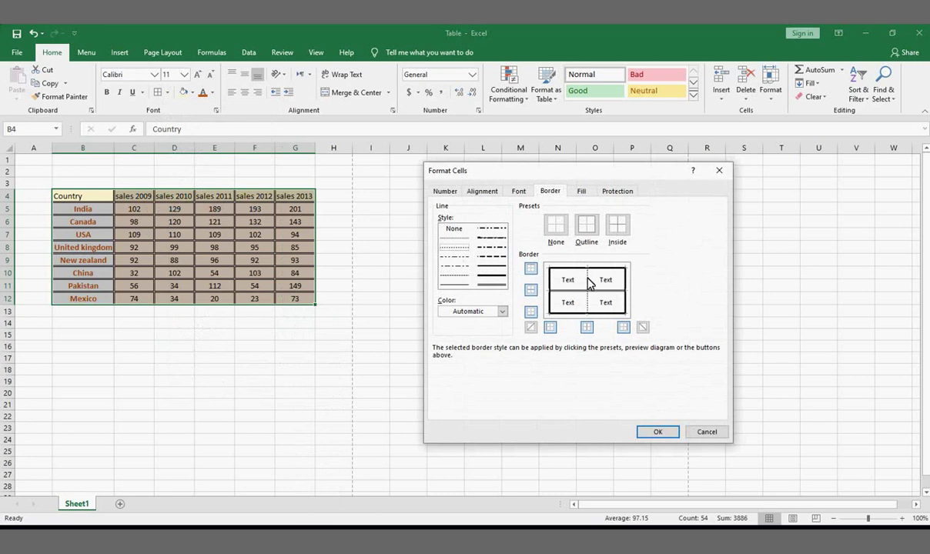
click(656, 431)
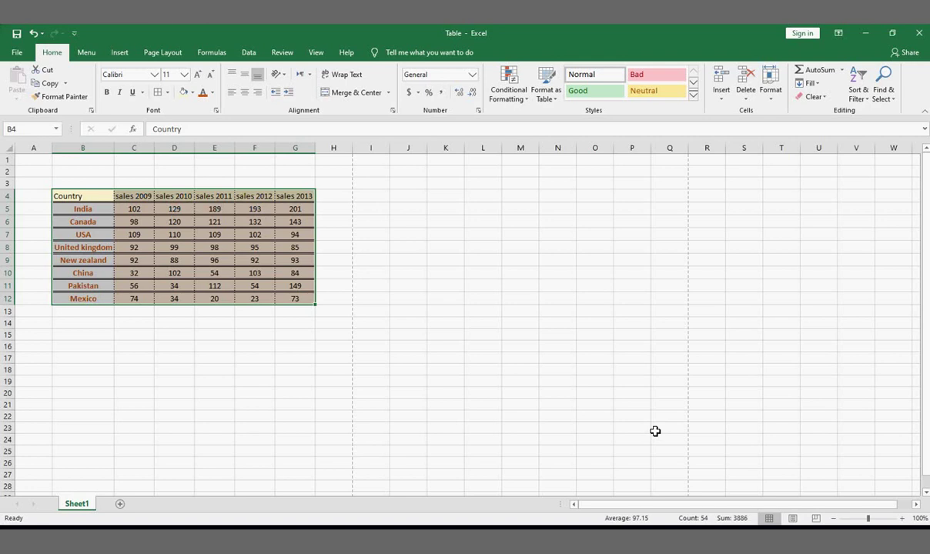
click(444, 370)
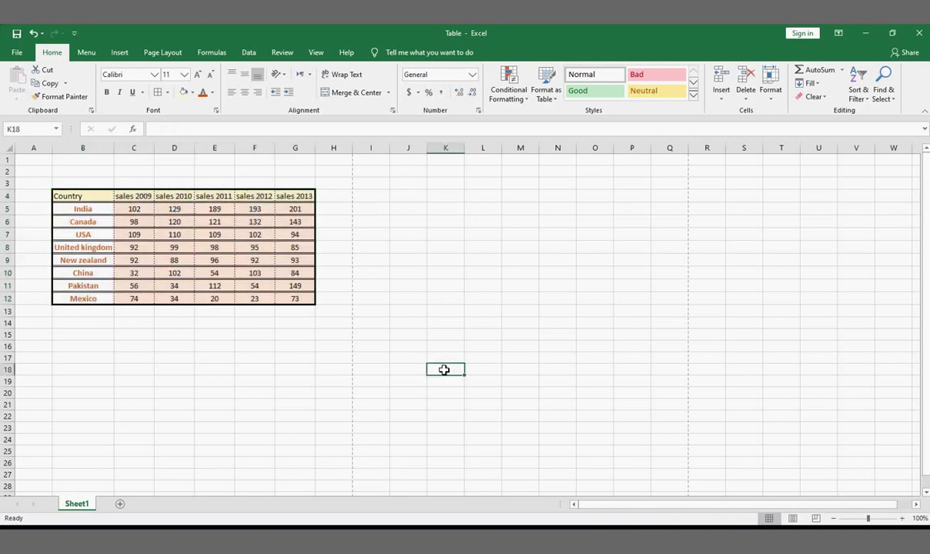